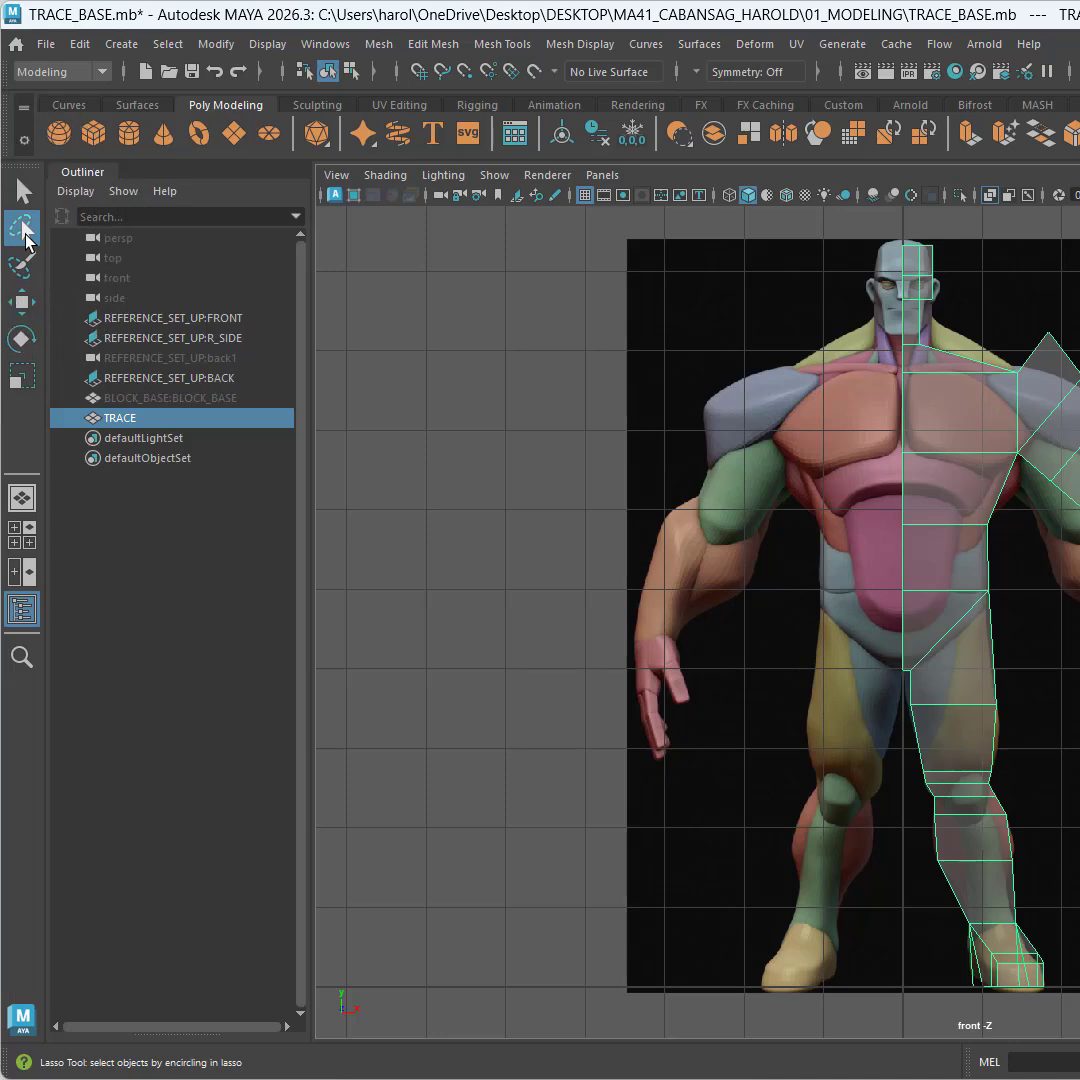
# Lasso-select the TRACE mesh's head, torso, leg and foot faces, then hide them so only the arm remains.
pyautogui.press('ctrl')
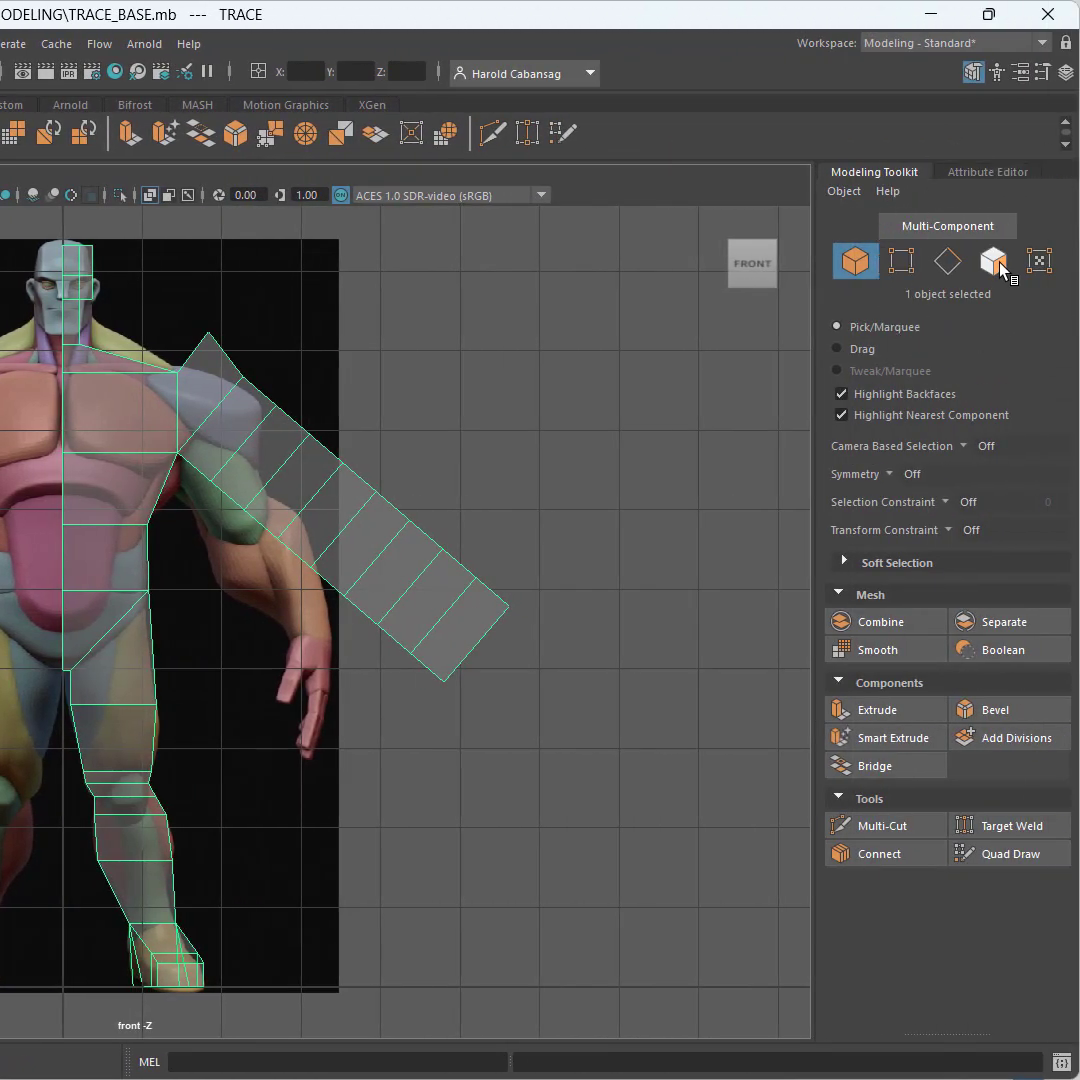
pyautogui.click(997, 264)
pyautogui.press('ctrl')
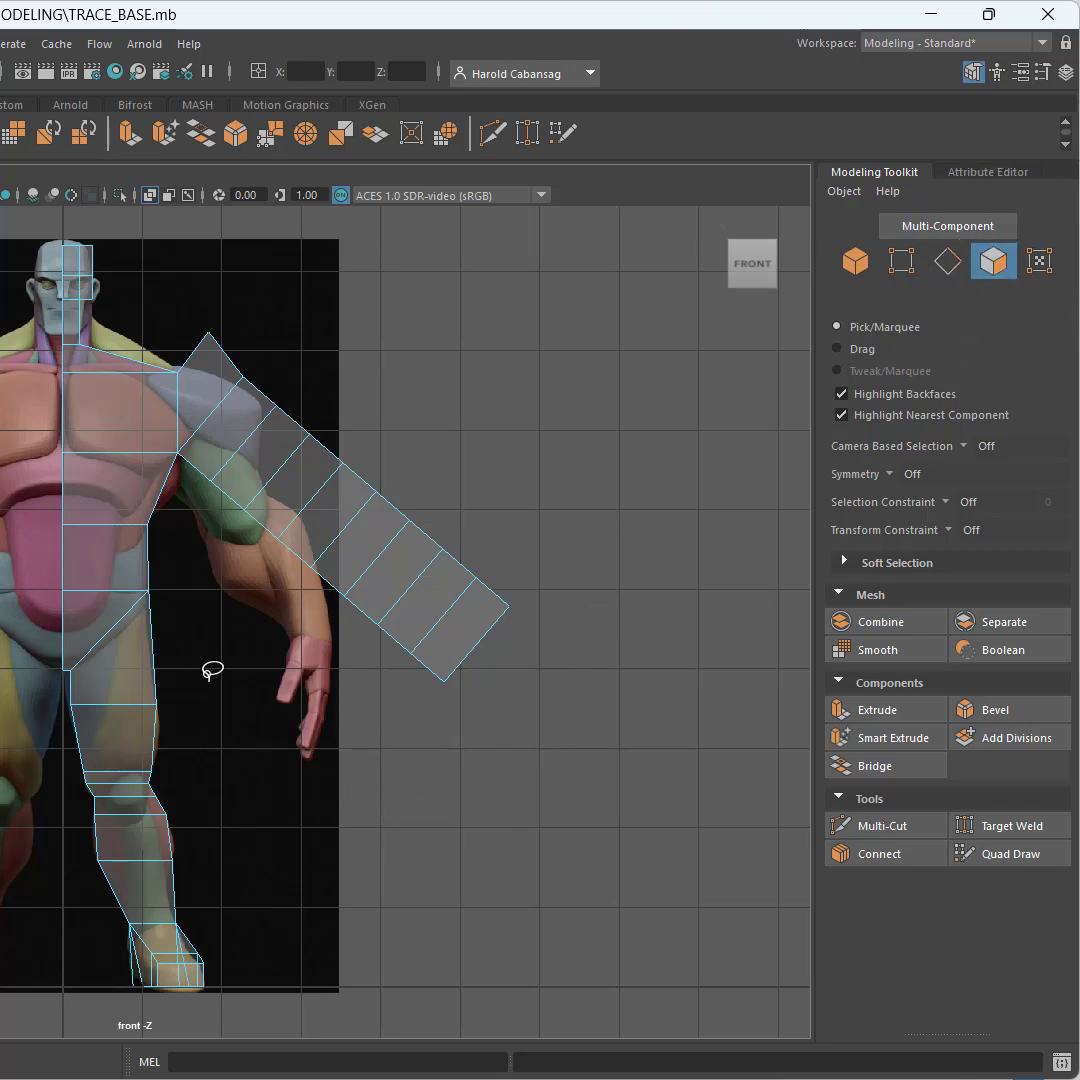
pyautogui.moveTo(148, 272)
pyautogui.mouseDown()
pyautogui.moveTo(140, 405)
pyautogui.moveTo(200, 510)
pyautogui.moveTo(265, 855)
pyautogui.moveTo(100, 1008)
pyautogui.mouseUp()
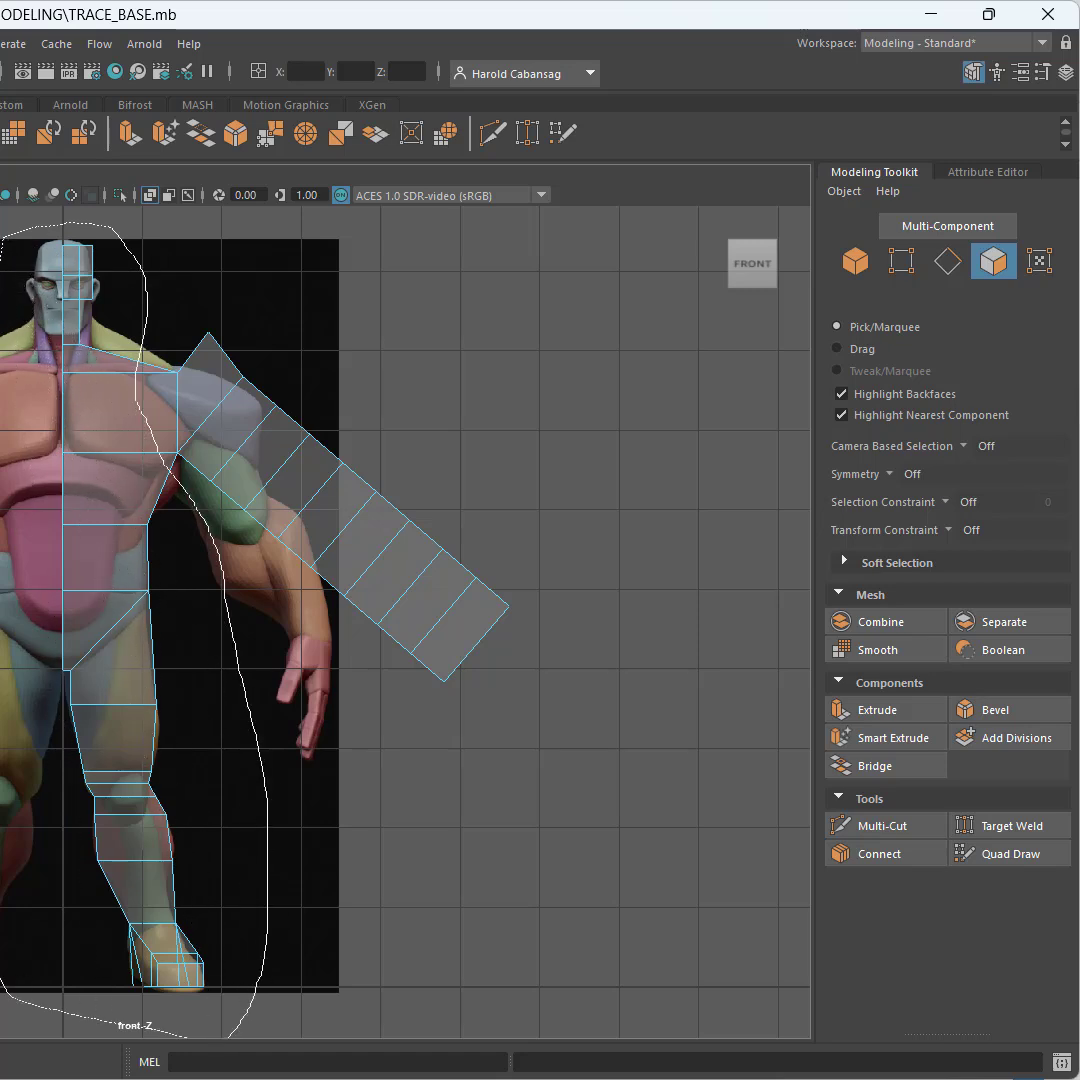
pyautogui.moveTo(2, 240); pyautogui.dragTo(8, 302)
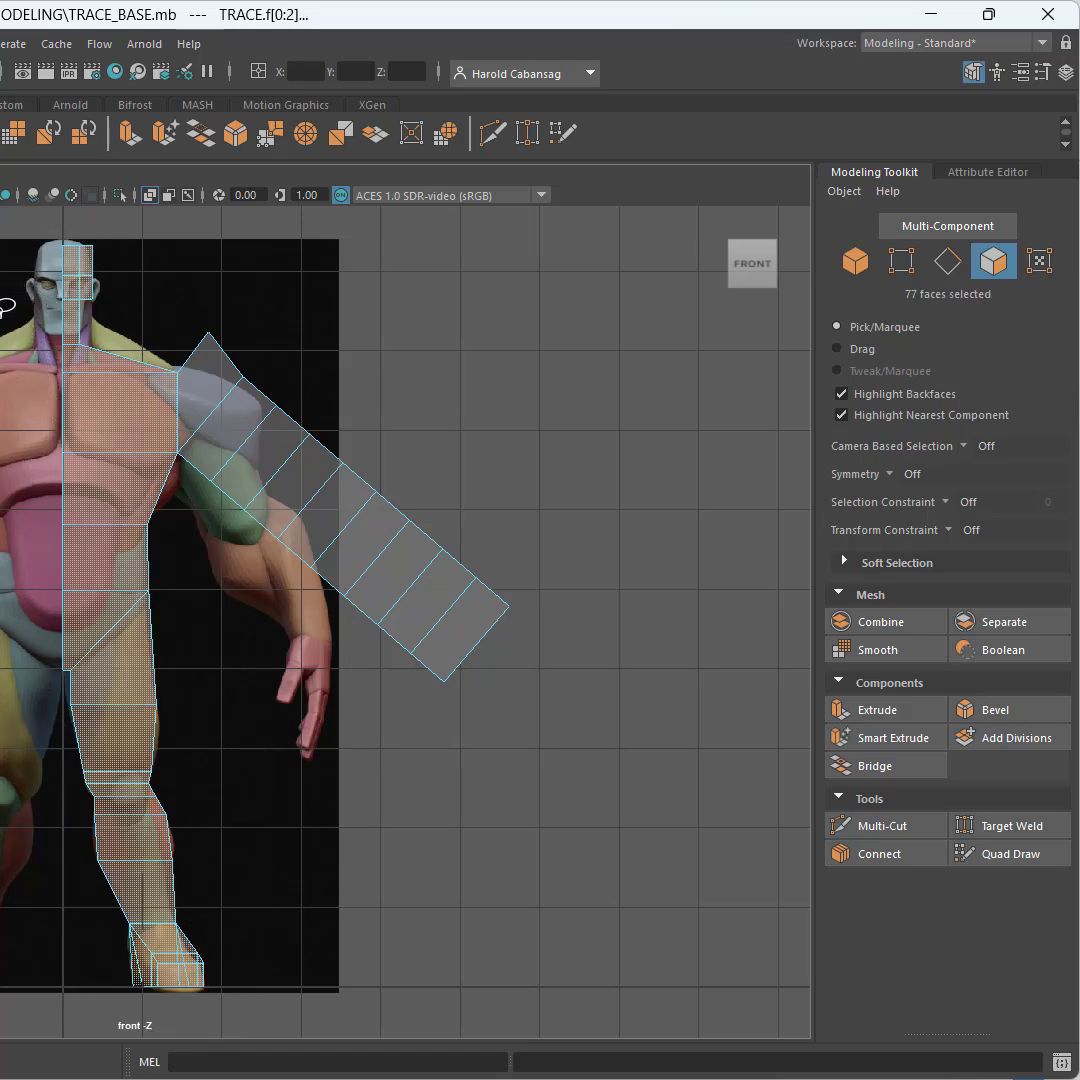
pyautogui.hotkey('ctrl', 'h')
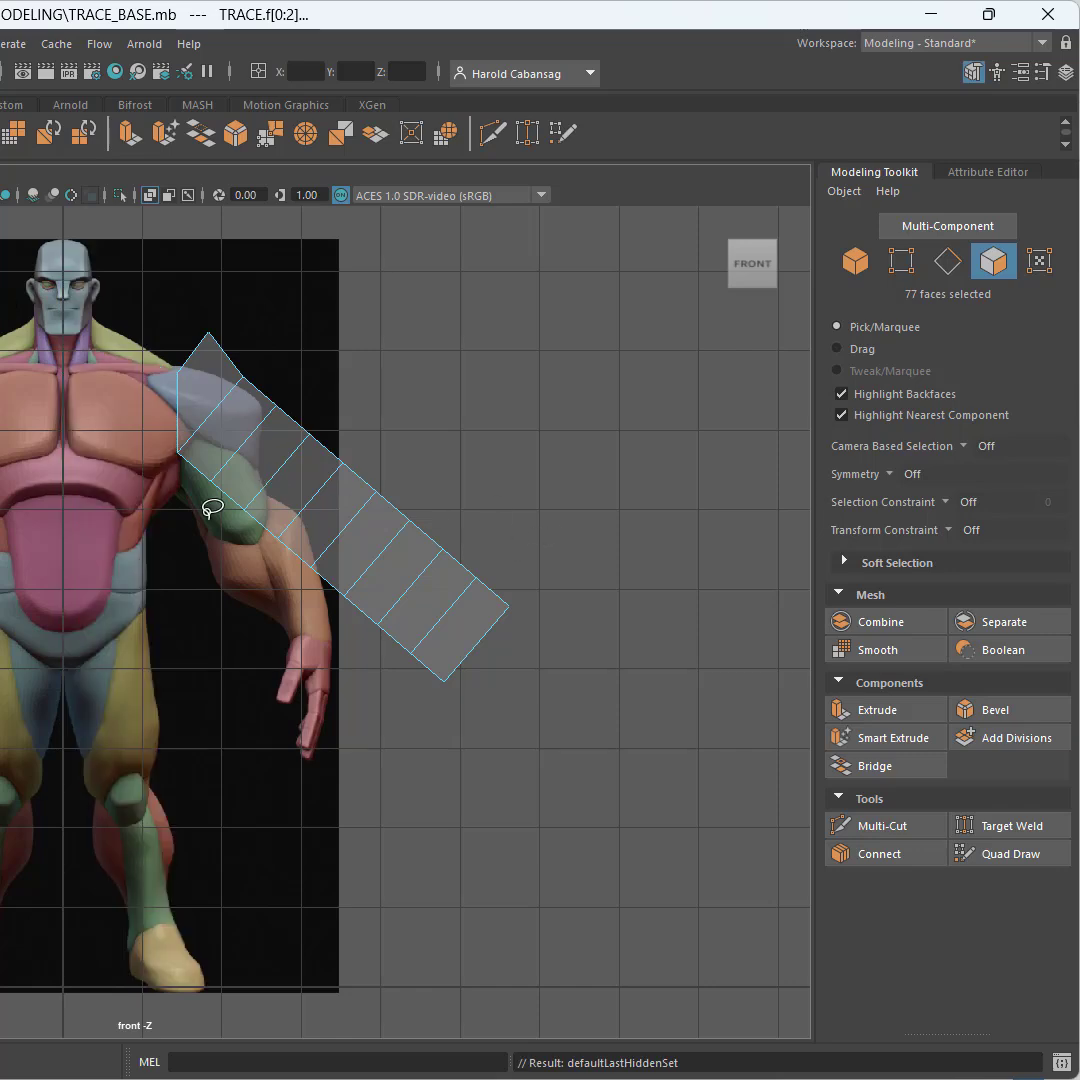
# Lower the arm's peak vertices onto the deltoid contour and move the inner shoulder-top vertices to about X 1.39, Y 7.82.
pyautogui.scroll(3, 196, 460)
pyautogui.keyDown('alt'); pyautogui.moveTo(193, 475); pyautogui.dragTo(121, 558, button='middle'); pyautogui.keyUp('alt')
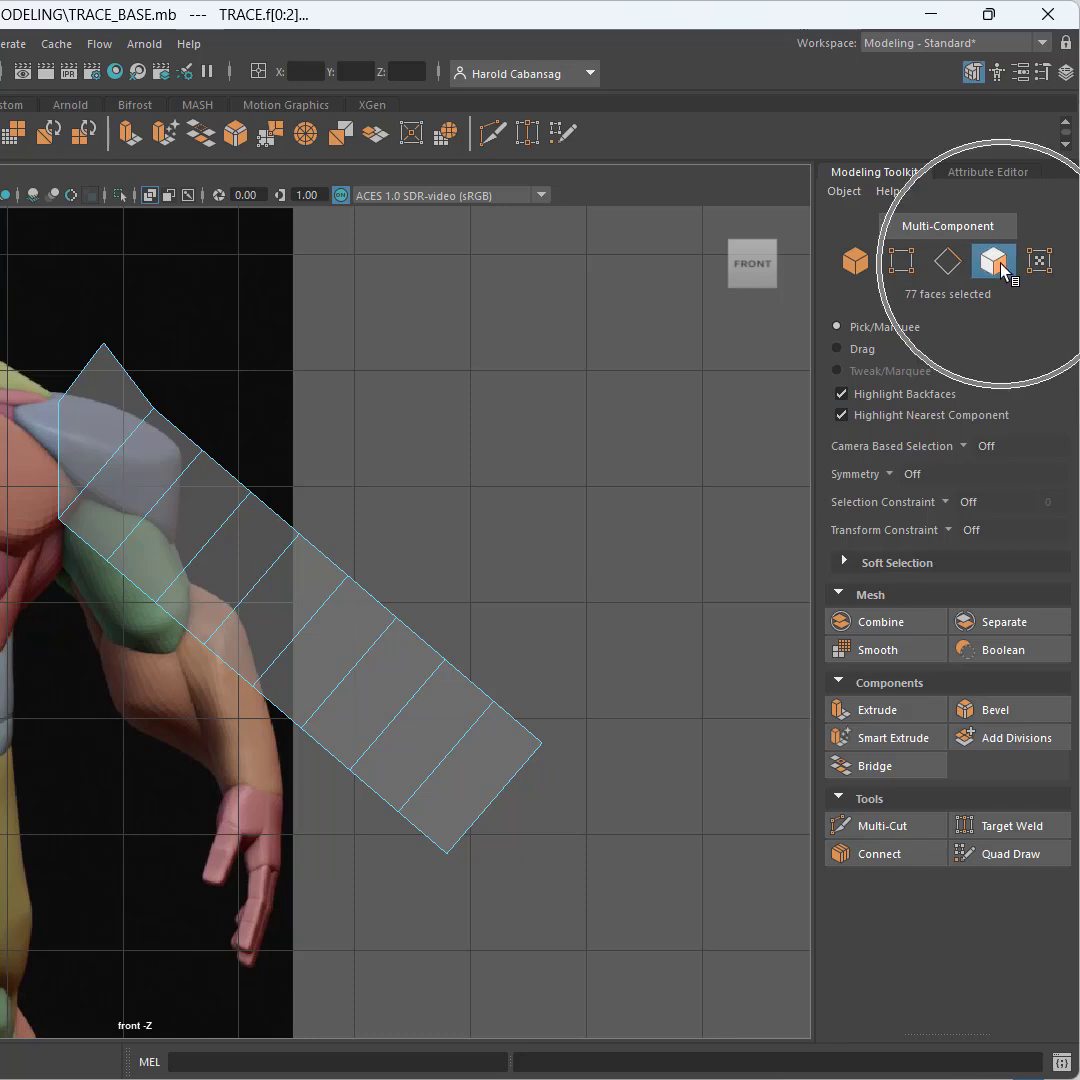
pyautogui.click(901, 261)
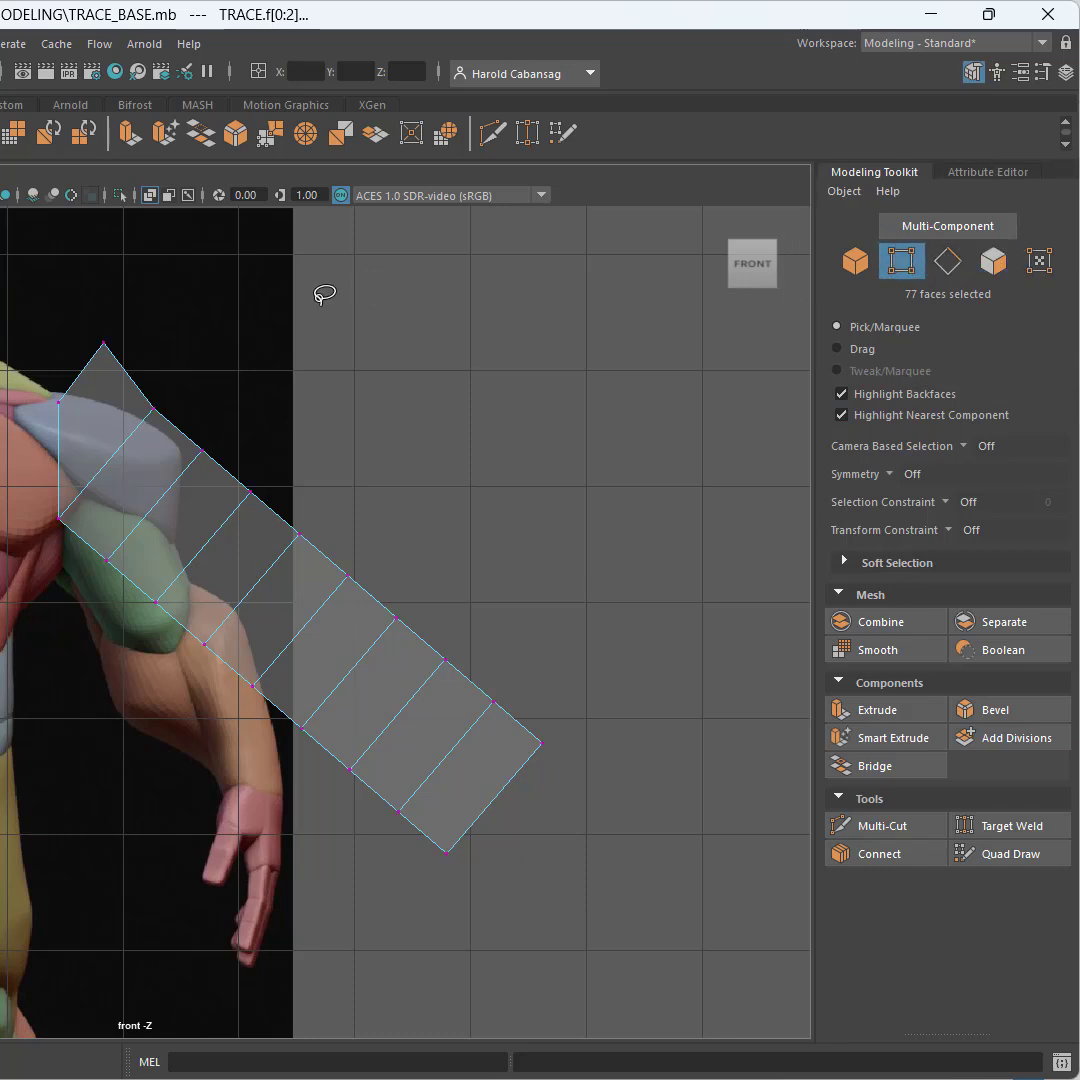
pyautogui.scroll(2, 211, 370)
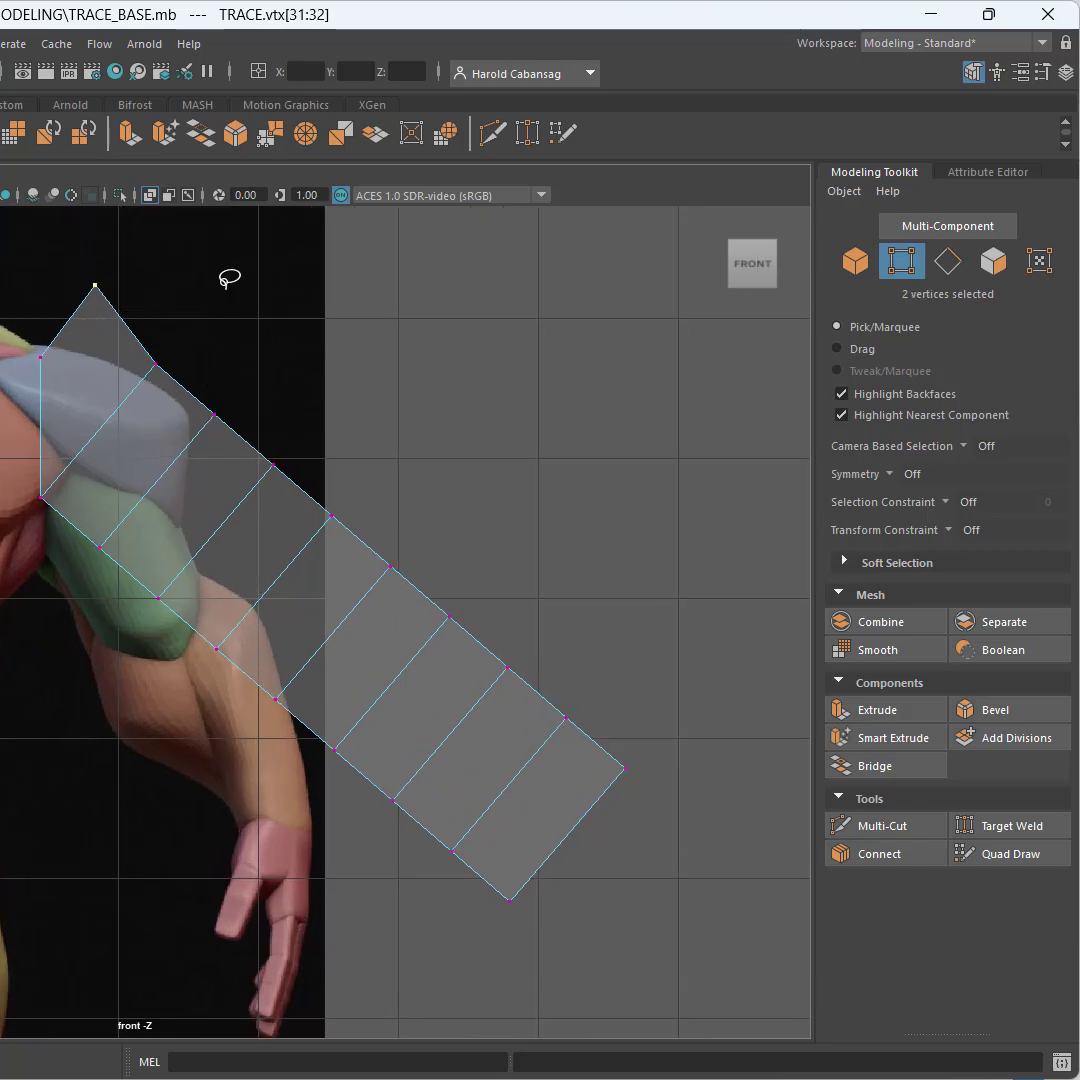
pyautogui.press('w')
pyautogui.moveTo(165, 220); pyautogui.dragTo(160, 286)
pyautogui.moveTo(8, 303); pyautogui.dragTo(50, 400)
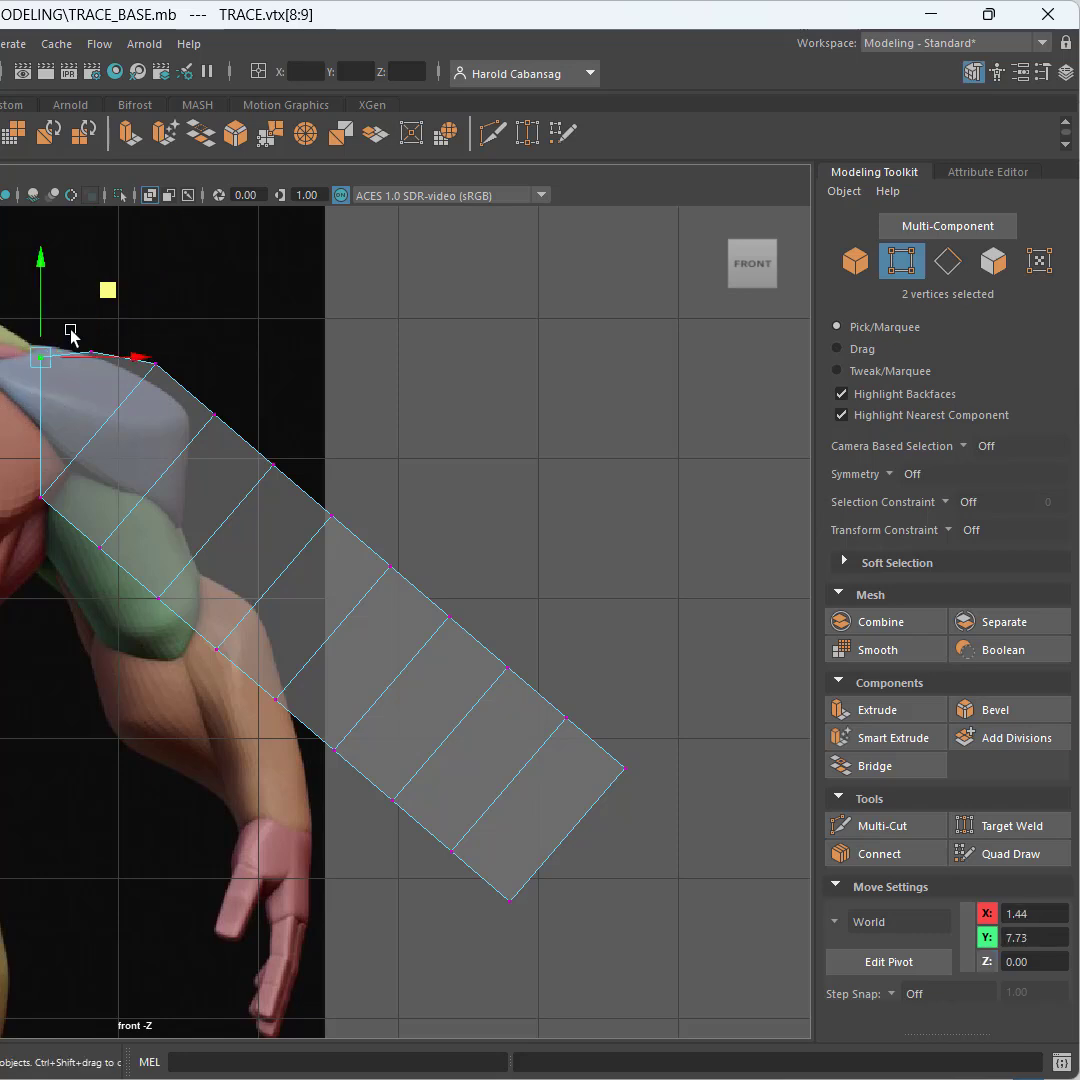
pyautogui.moveTo(105, 300); pyautogui.dragTo(100, 283)
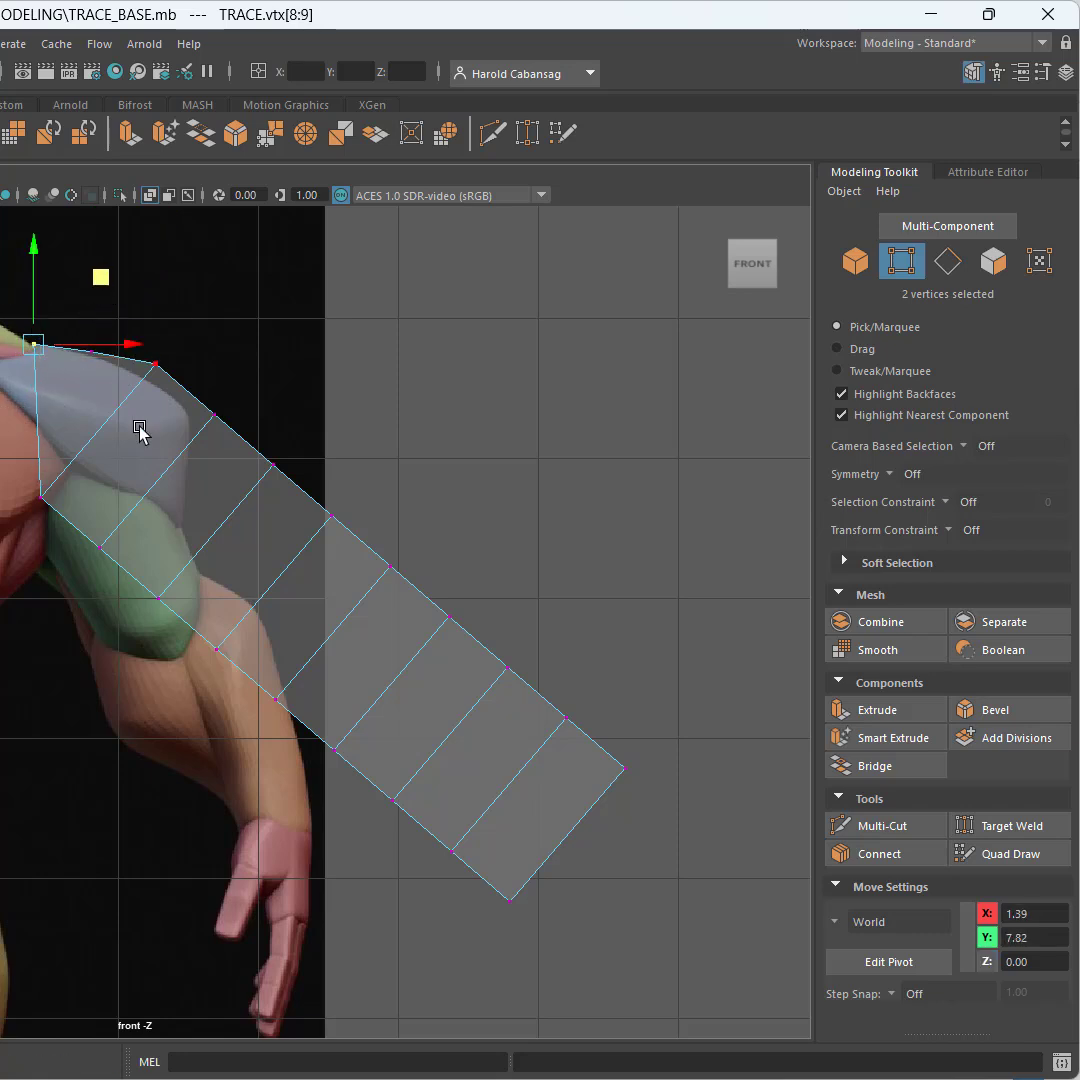
# Lower the armpit vertices slightly to follow the bottom edge of the chest in the reference.
pyautogui.scroll(2, 138, 455)
pyautogui.keyDown('alt'); pyautogui.moveTo(138, 455); pyautogui.dragTo(270, 511, button='middle'); pyautogui.keyUp('alt')
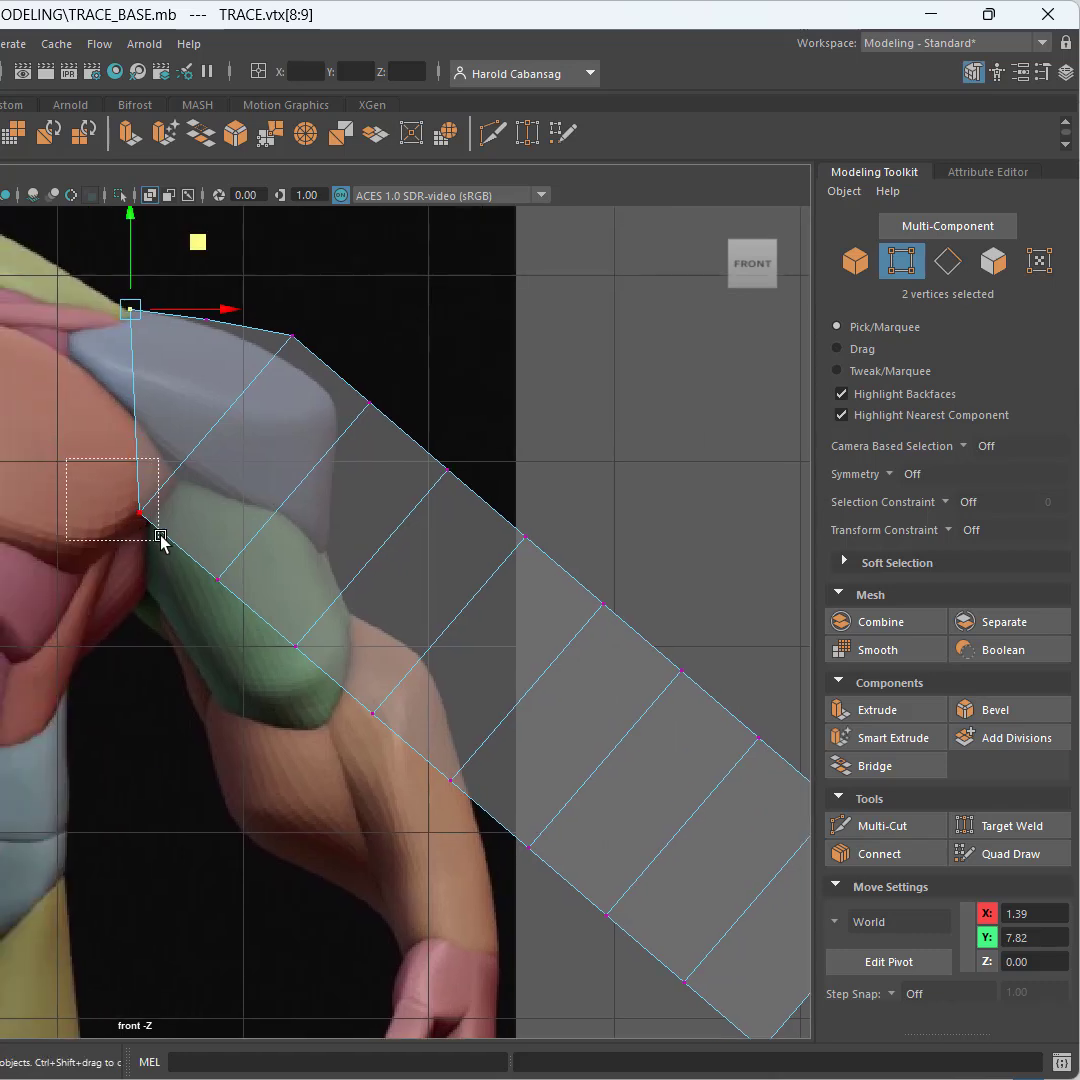
pyautogui.moveTo(160, 537); pyautogui.dragTo(158, 530)
pyautogui.moveTo(140, 428); pyautogui.dragTo(145, 453)
# Move the outer shoulder vertices outward onto the deltoid's edge and the middle shoulder-top vertices to about X 1.98, Y 7.67.
pyautogui.moveTo(436, 309); pyautogui.dragTo(231, 369)
pyautogui.moveTo(367, 277); pyautogui.dragTo(404, 314)
pyautogui.moveTo(194, 282); pyautogui.dragTo(234, 349)
pyautogui.moveTo(275, 257); pyautogui.dragTo(307, 275)
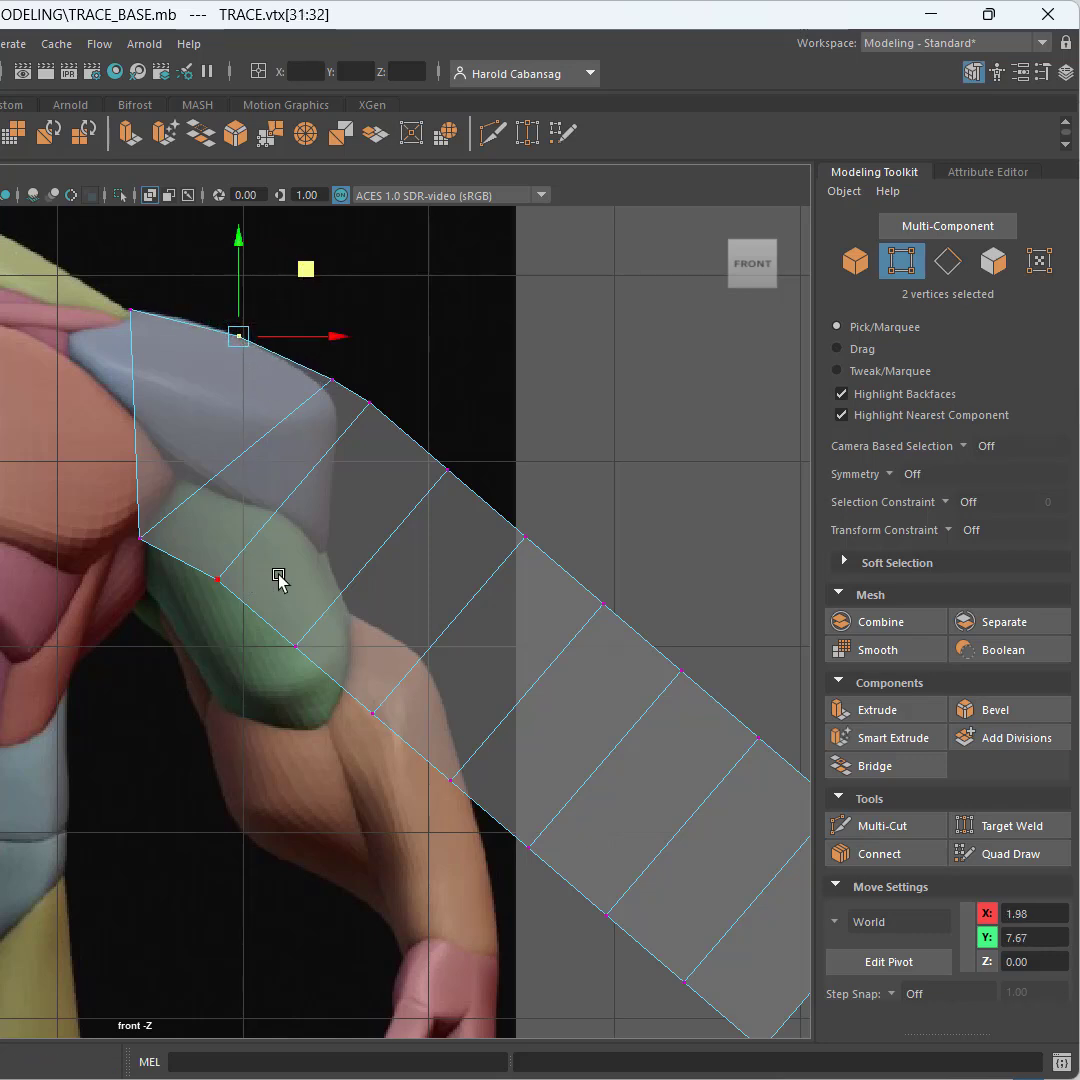
pyautogui.keyDown('alt'); pyautogui.moveTo(279, 578); pyautogui.dragTo(352, 455, button='middle'); pyautogui.keyUp('alt')
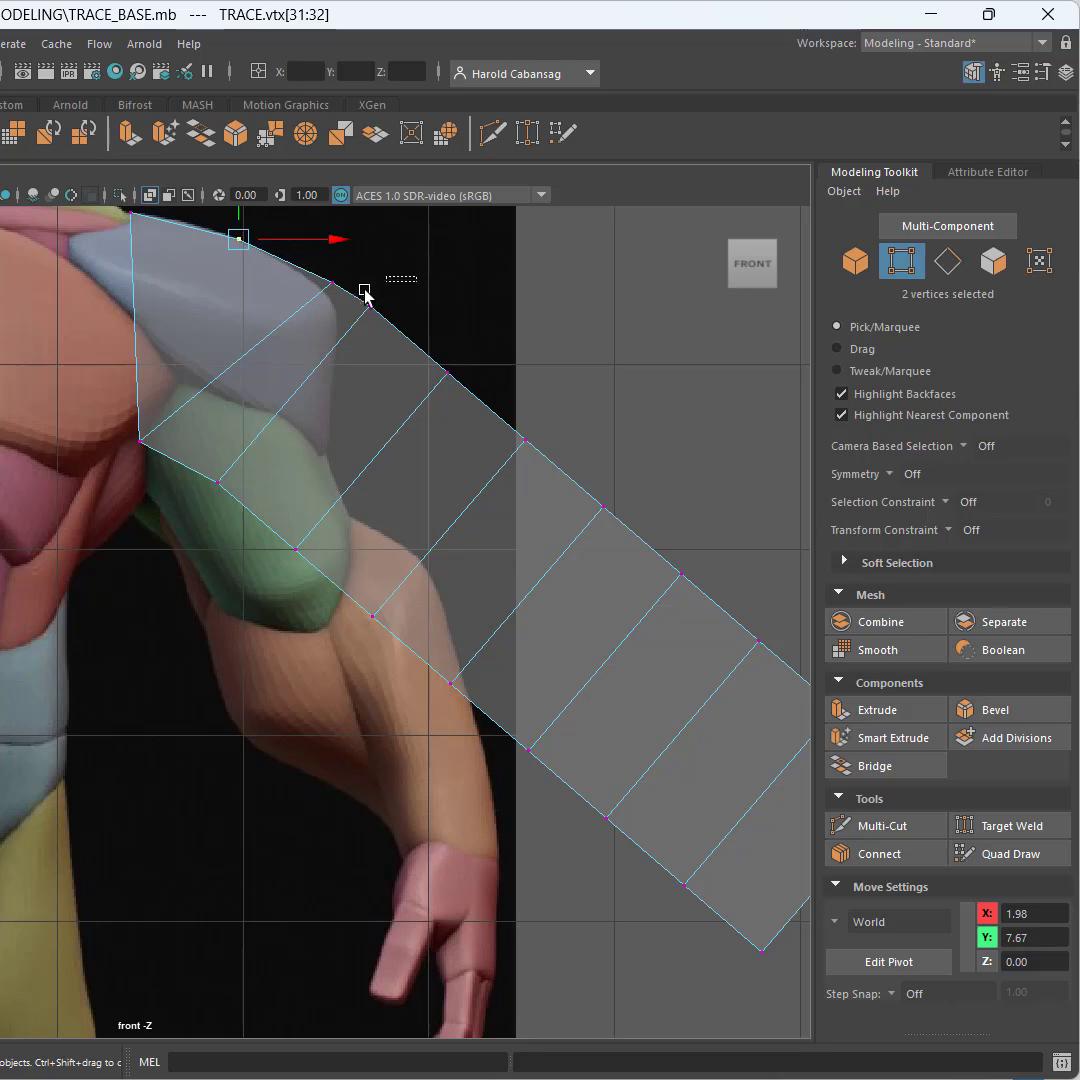
pyautogui.moveTo(352, 333); pyautogui.dragTo(352, 333)
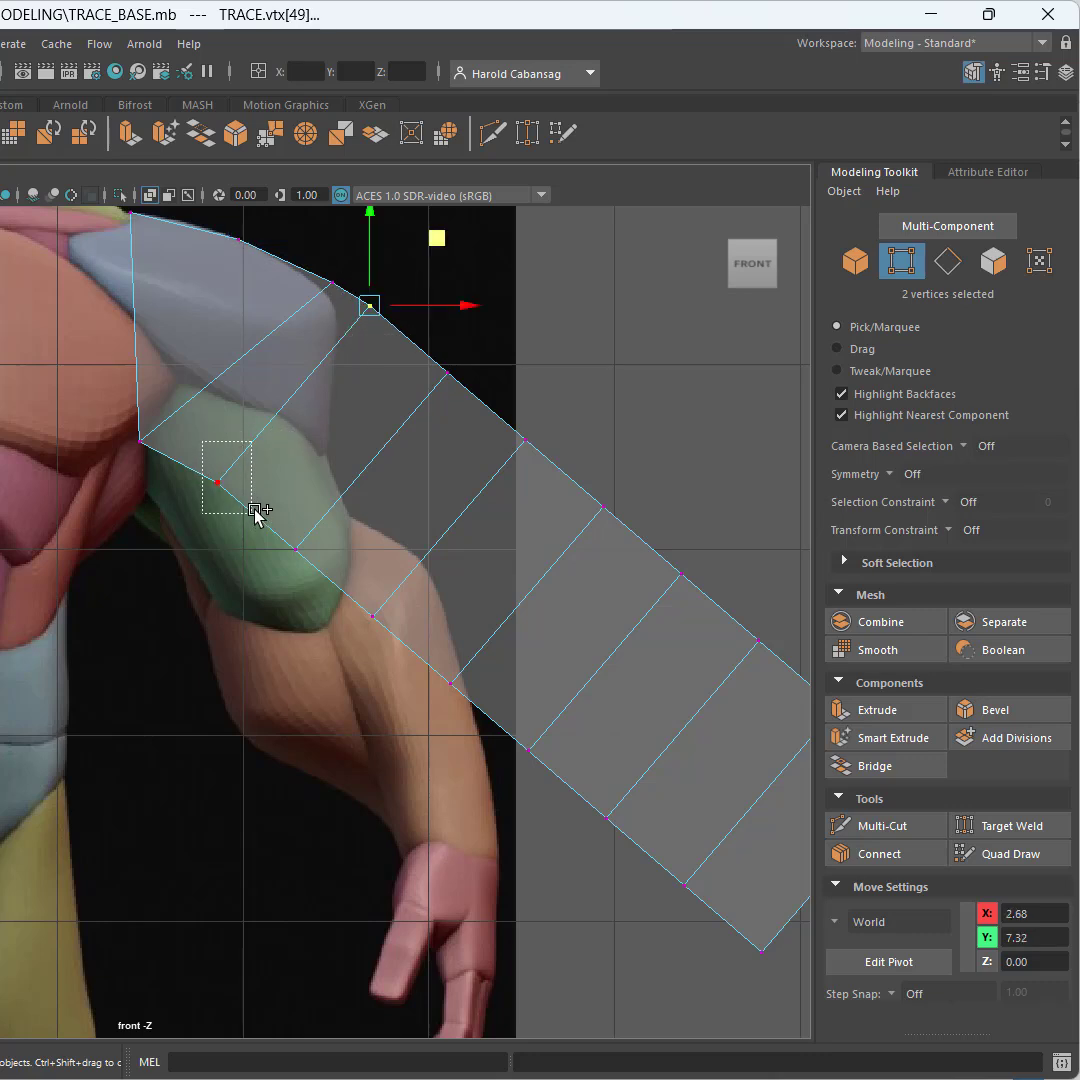
pyautogui.keyDown('shift'); pyautogui.moveTo(255, 511); pyautogui.dragTo(255, 511); pyautogui.keyUp('shift')
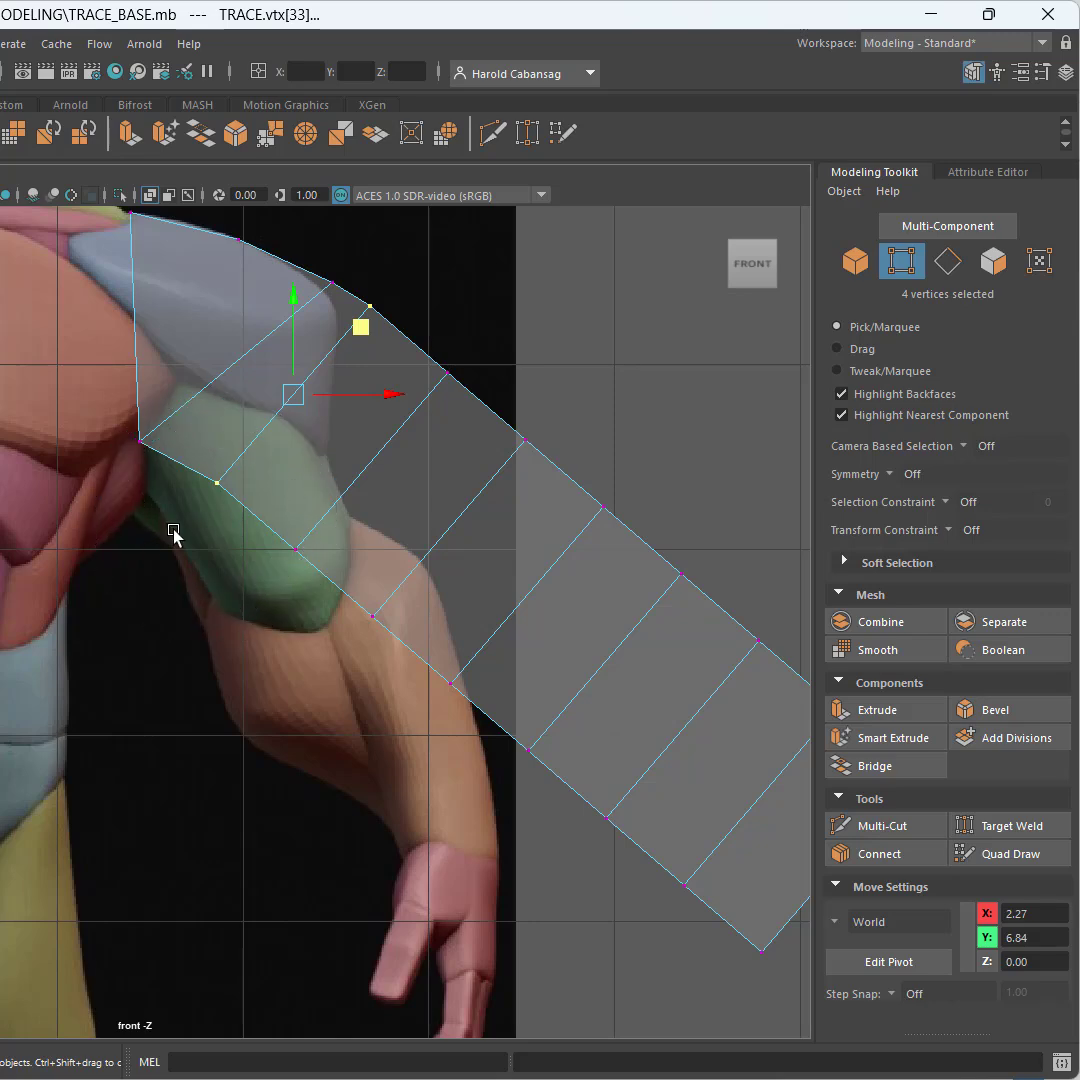
pyautogui.scroll(-5, 371, 515)
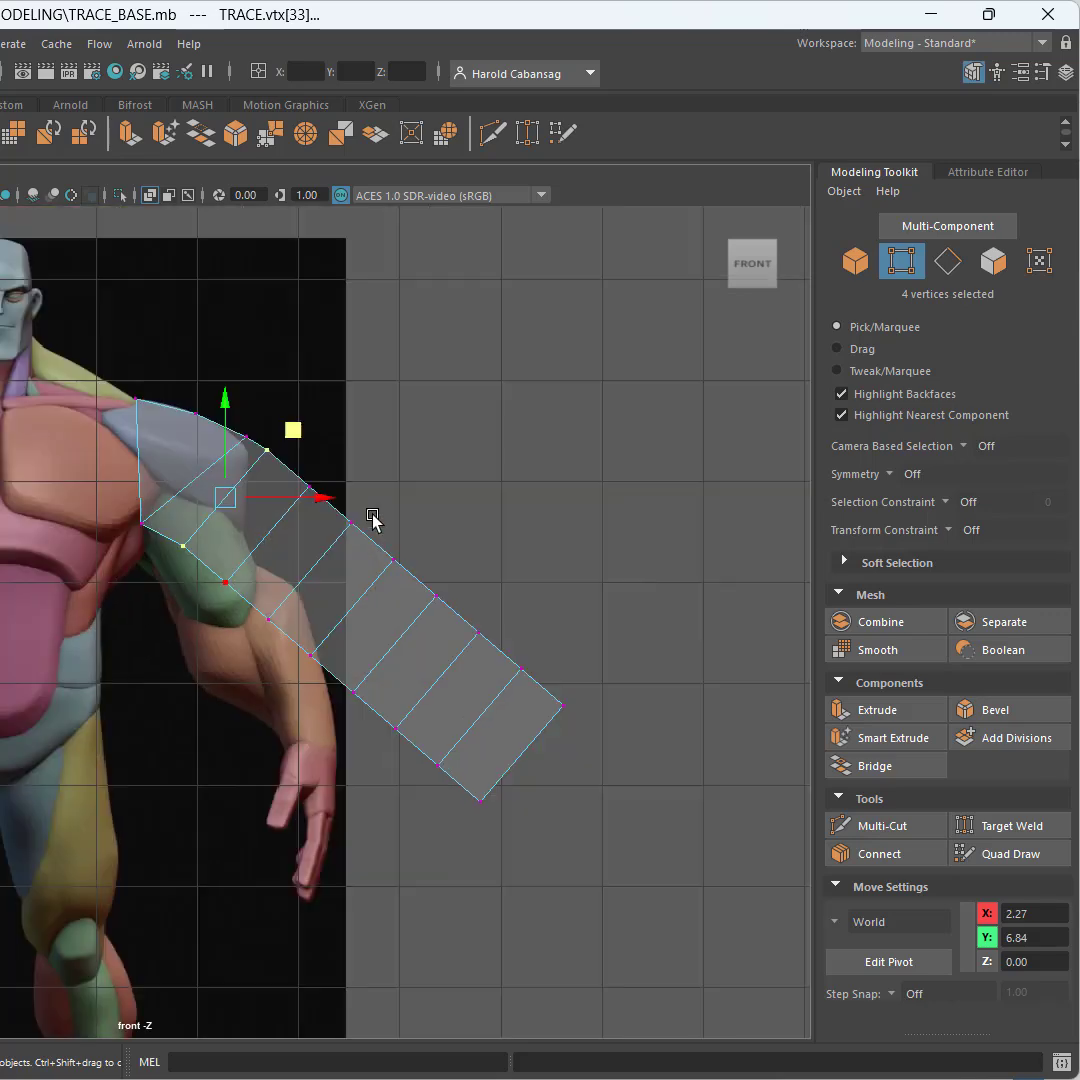
pyautogui.scroll(4, 357, 556)
pyautogui.click(361, 562)
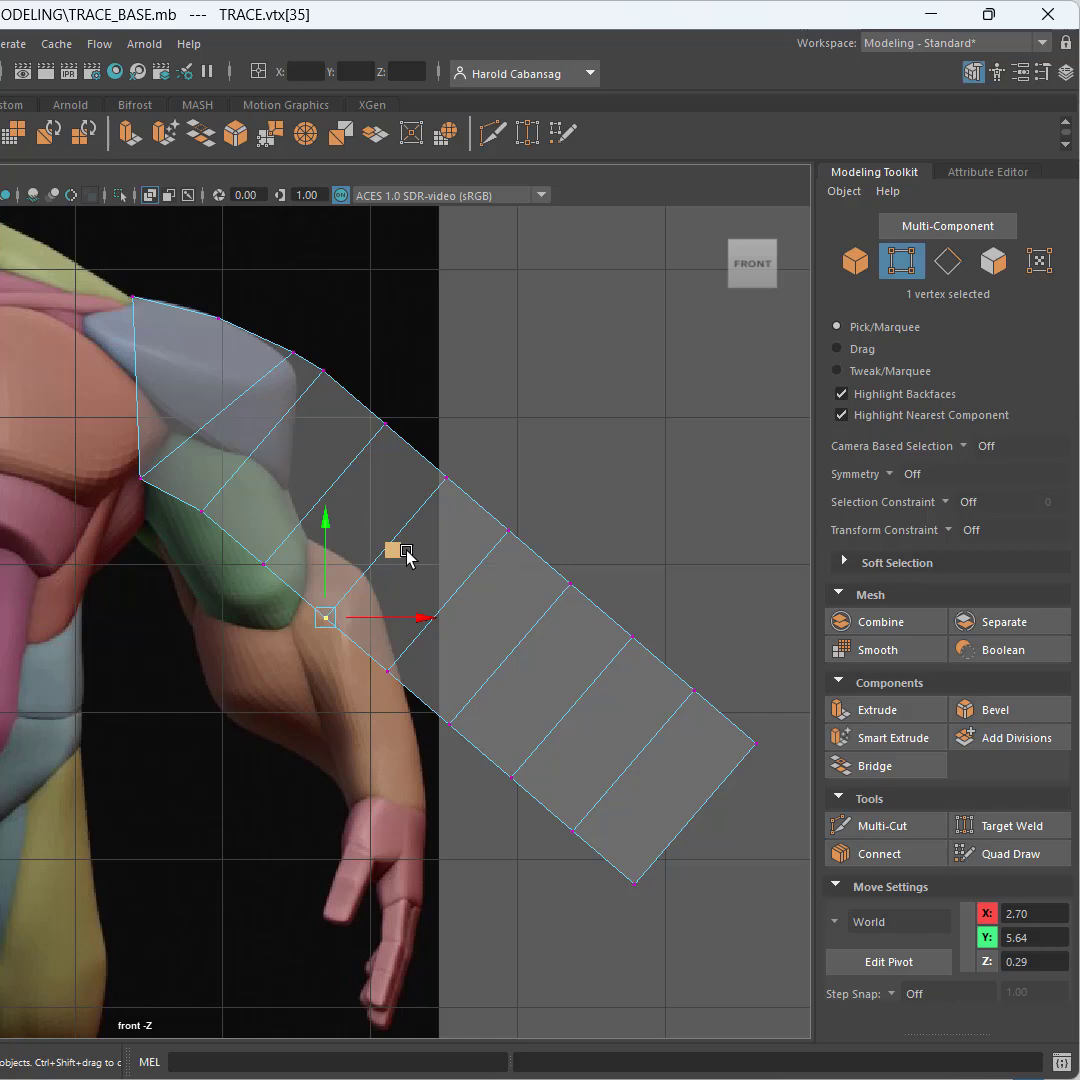
pyautogui.click(537, 455)
pyautogui.keyDown('alt'); pyautogui.moveTo(591, 523); pyautogui.dragTo(398, 491, button='middle'); pyautogui.keyUp('alt')
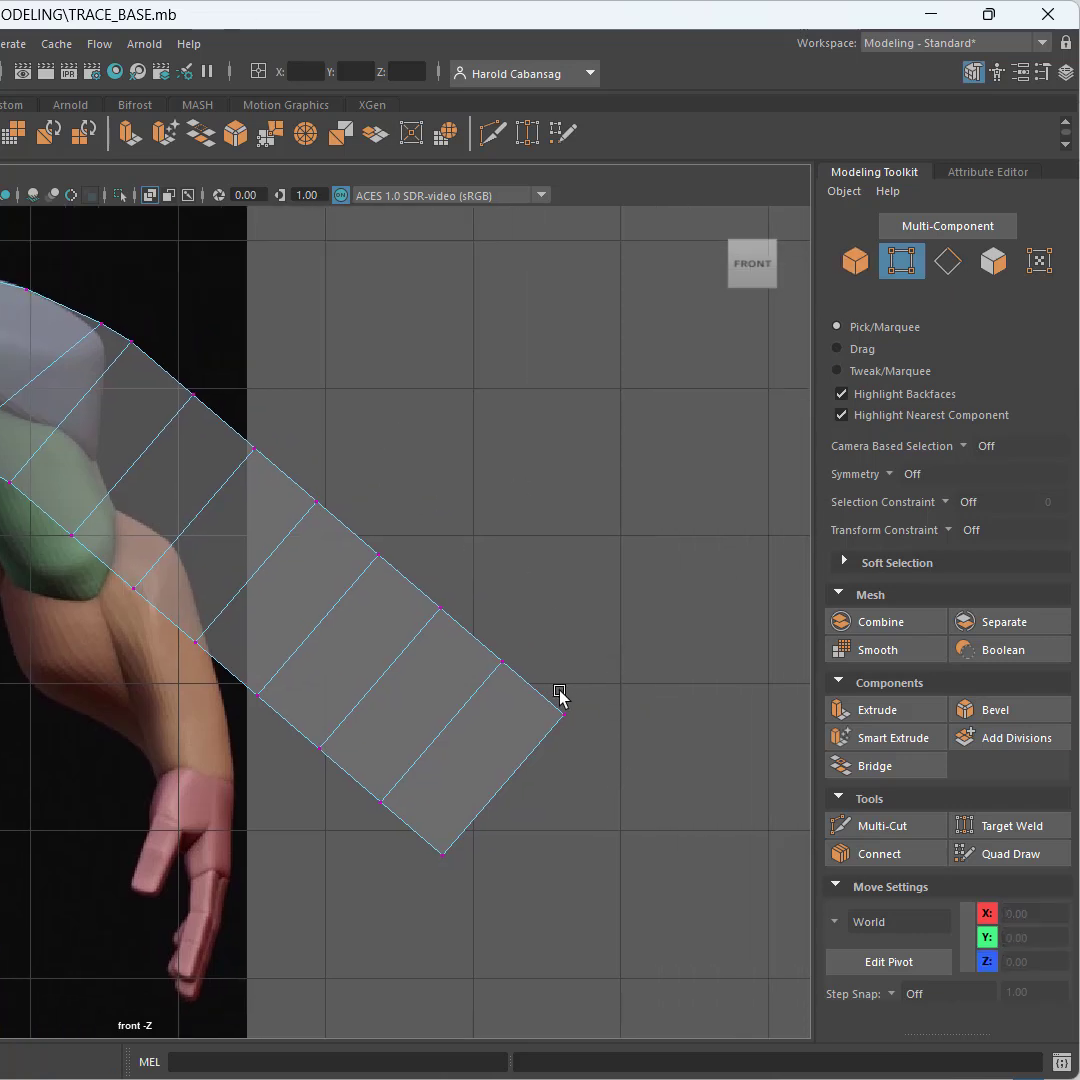
# Lasso-select all arm vertices beyond the outer shoulder and move their pivot to the middle of the upper arm.
pyautogui.press('q')
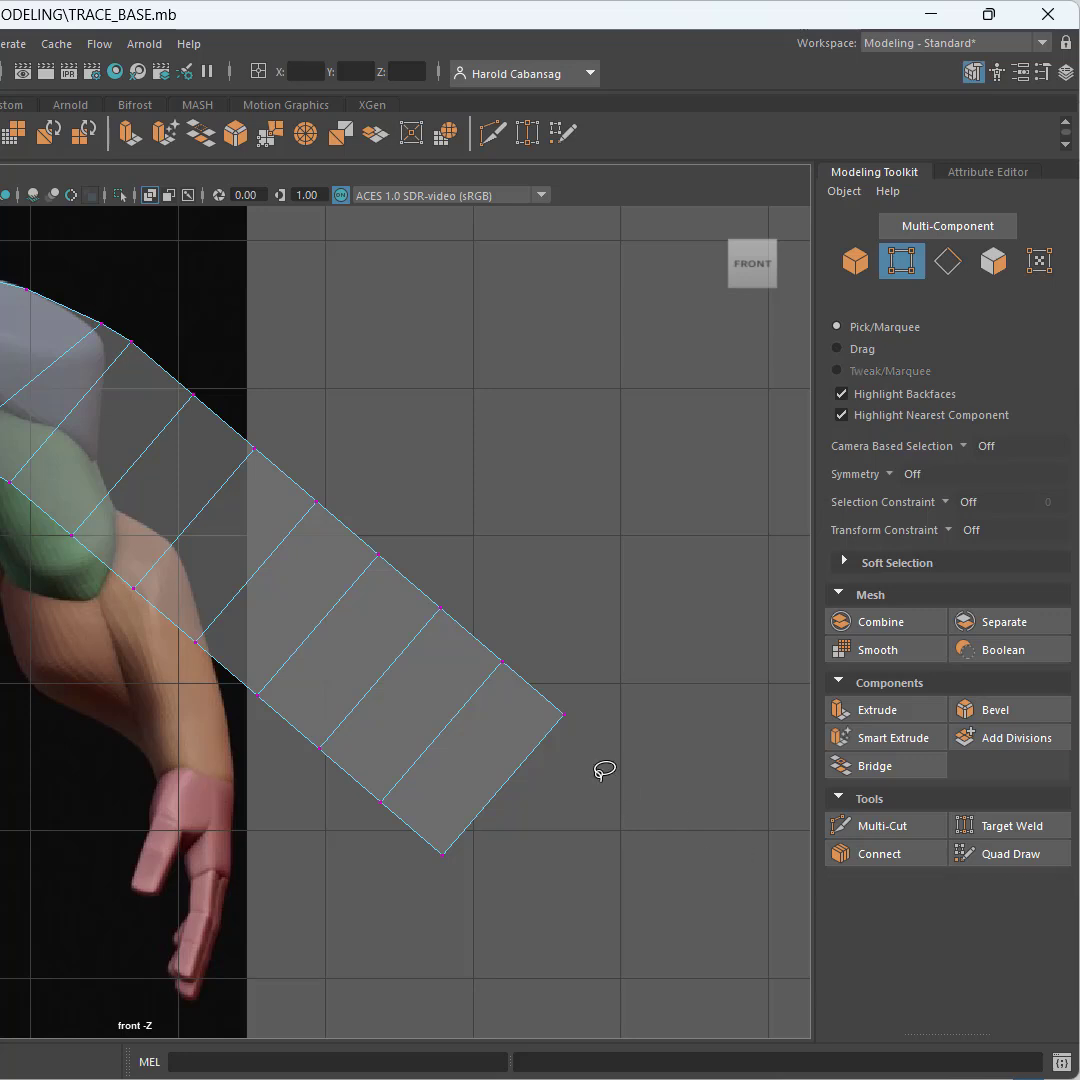
pyautogui.moveTo(357, 374)
pyautogui.mouseDown()
pyautogui.moveTo(164, 321)
pyautogui.moveTo(104, 323)
pyautogui.moveTo(12, 432)
pyautogui.mouseUp()
pyautogui.moveTo(2, 550)
pyautogui.mouseDown()
pyautogui.moveTo(612, 583)
pyautogui.moveTo(586, 545)
pyautogui.moveTo(187, 405)
pyautogui.mouseUp()
pyautogui.press('ctrl')
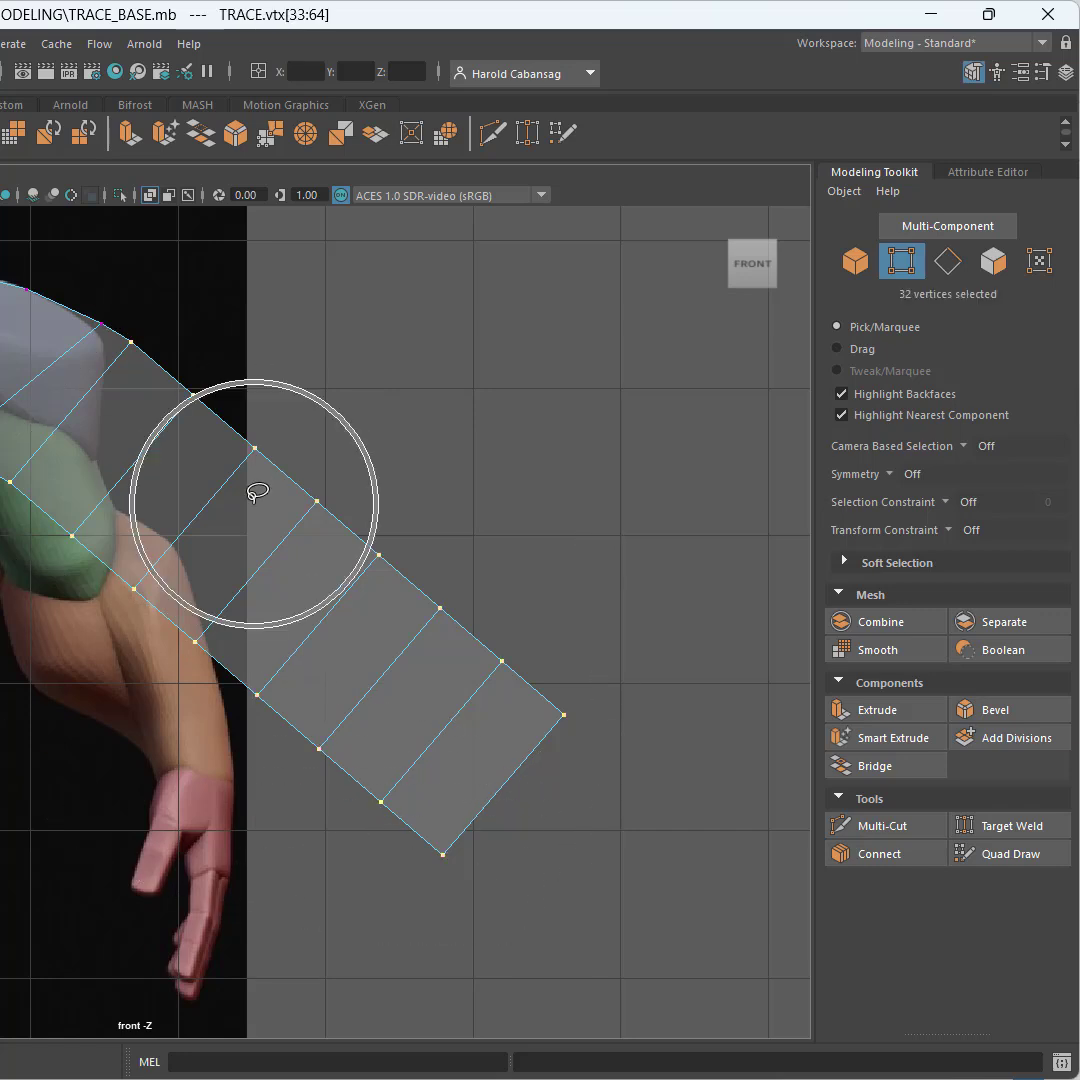
pyautogui.press('w')
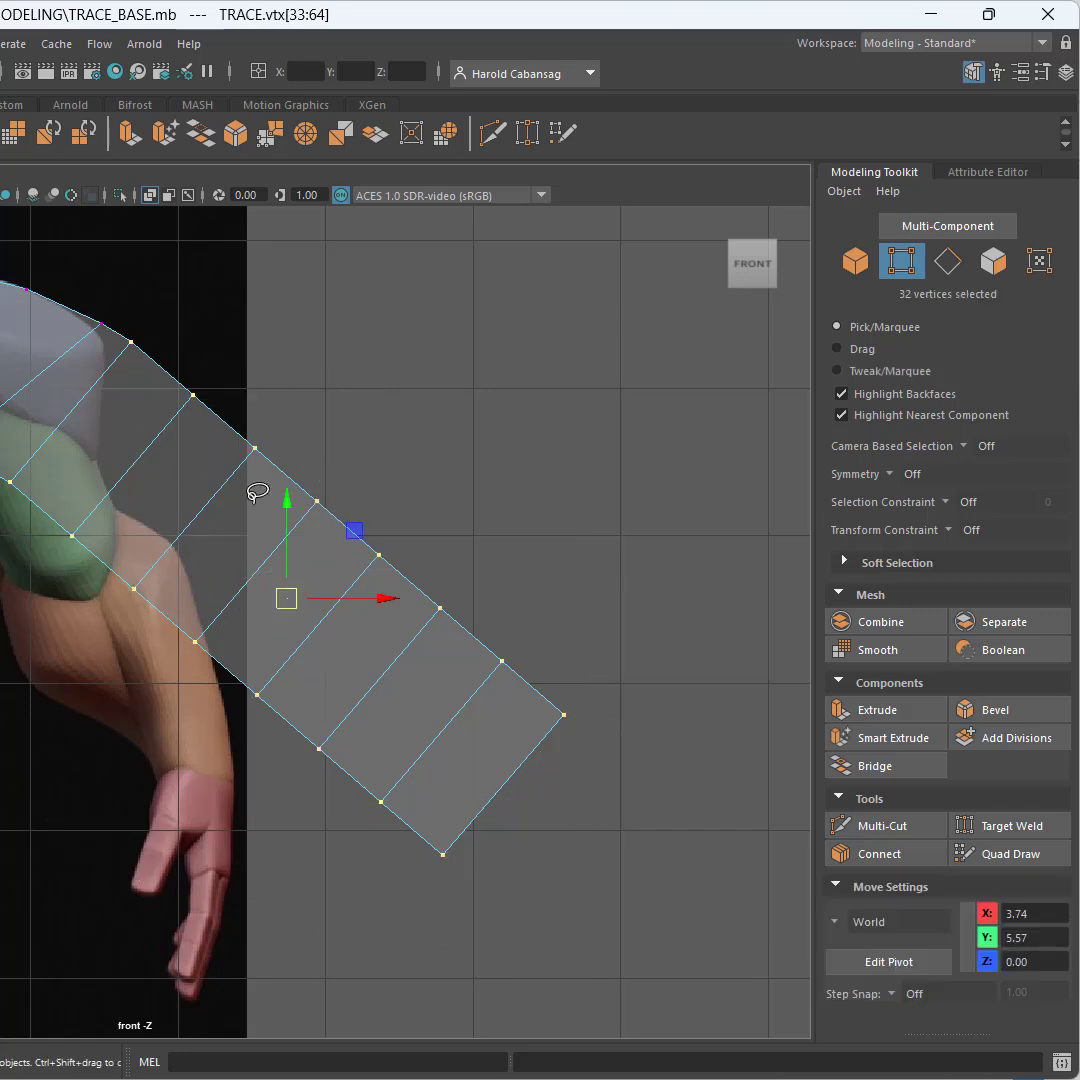
pyautogui.press('ctrl')
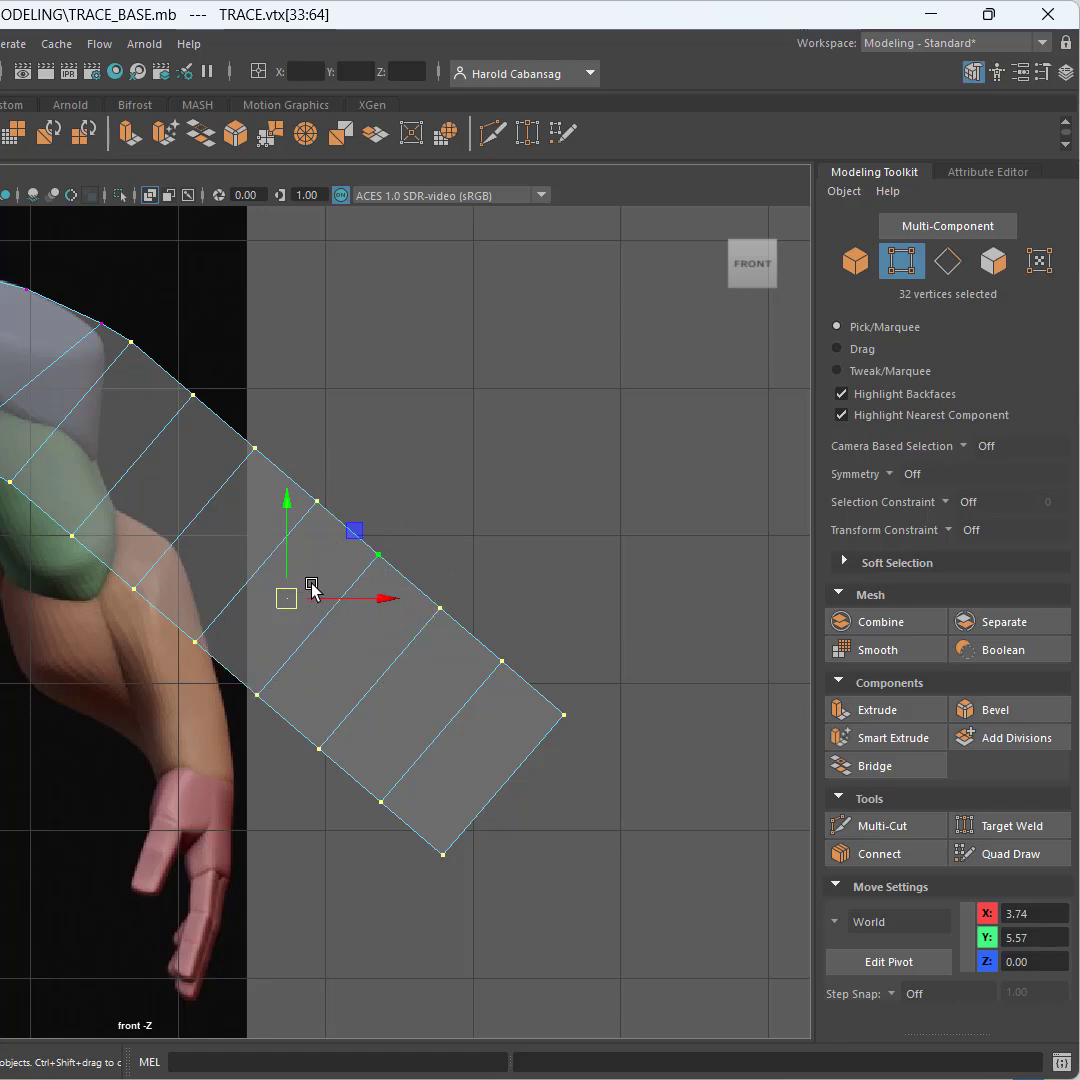
pyautogui.press('d')
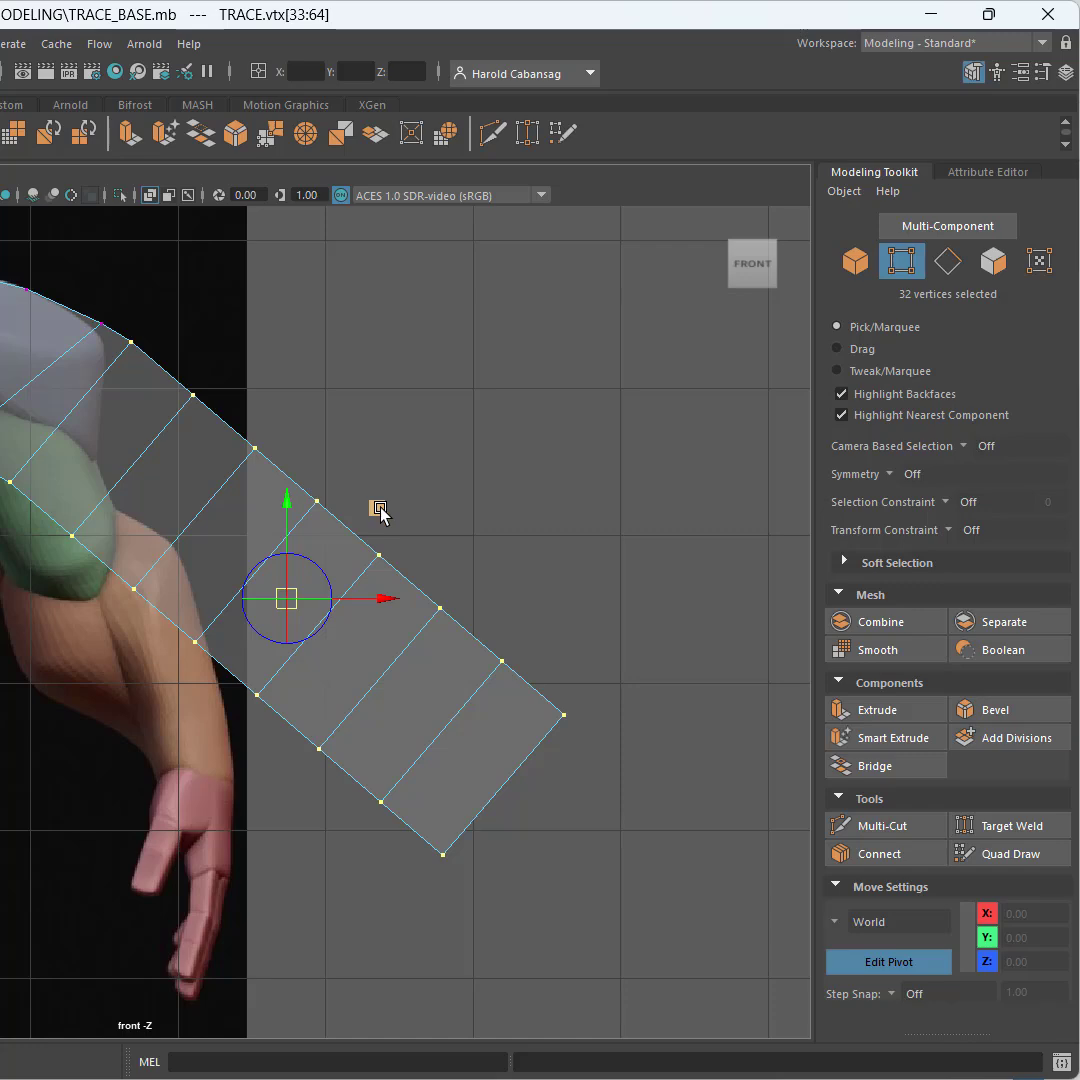
pyautogui.moveTo(380, 508); pyautogui.dragTo(192, 292)
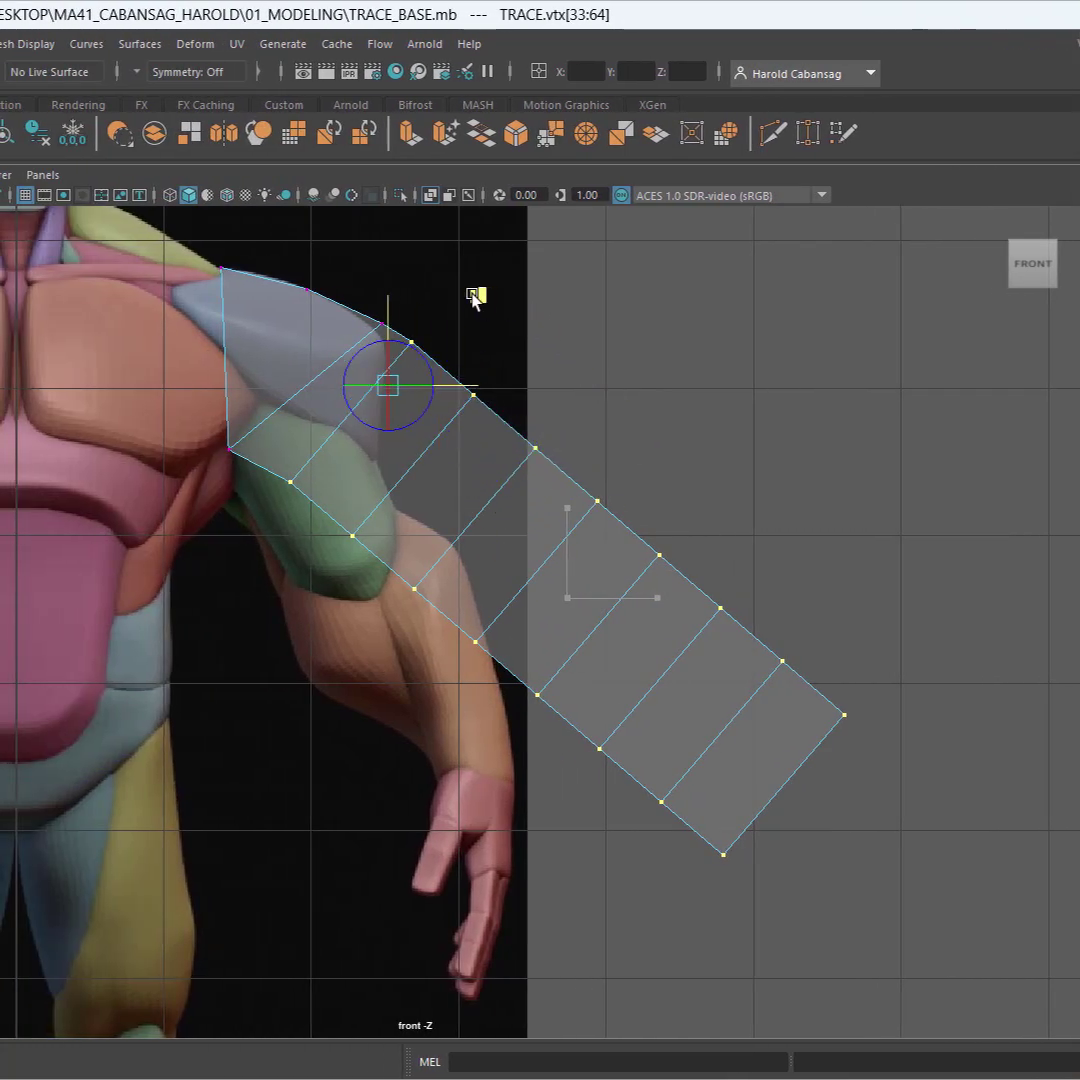
pyautogui.moveTo(473, 297); pyautogui.dragTo(423, 306)
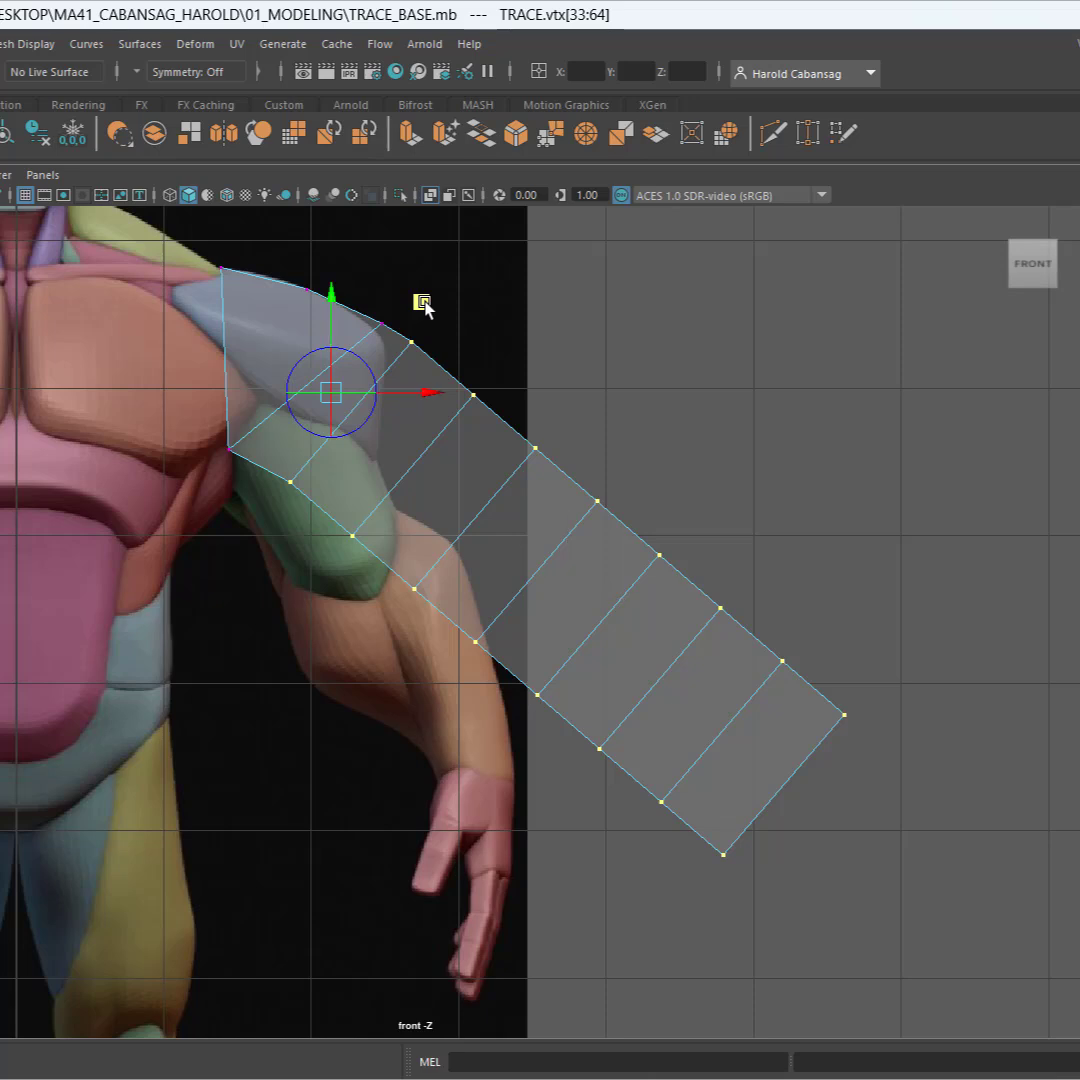
# Rotate the selected arm vertices downward about the pivot and shift them down to overlay the reference arm.
pyautogui.press('e')
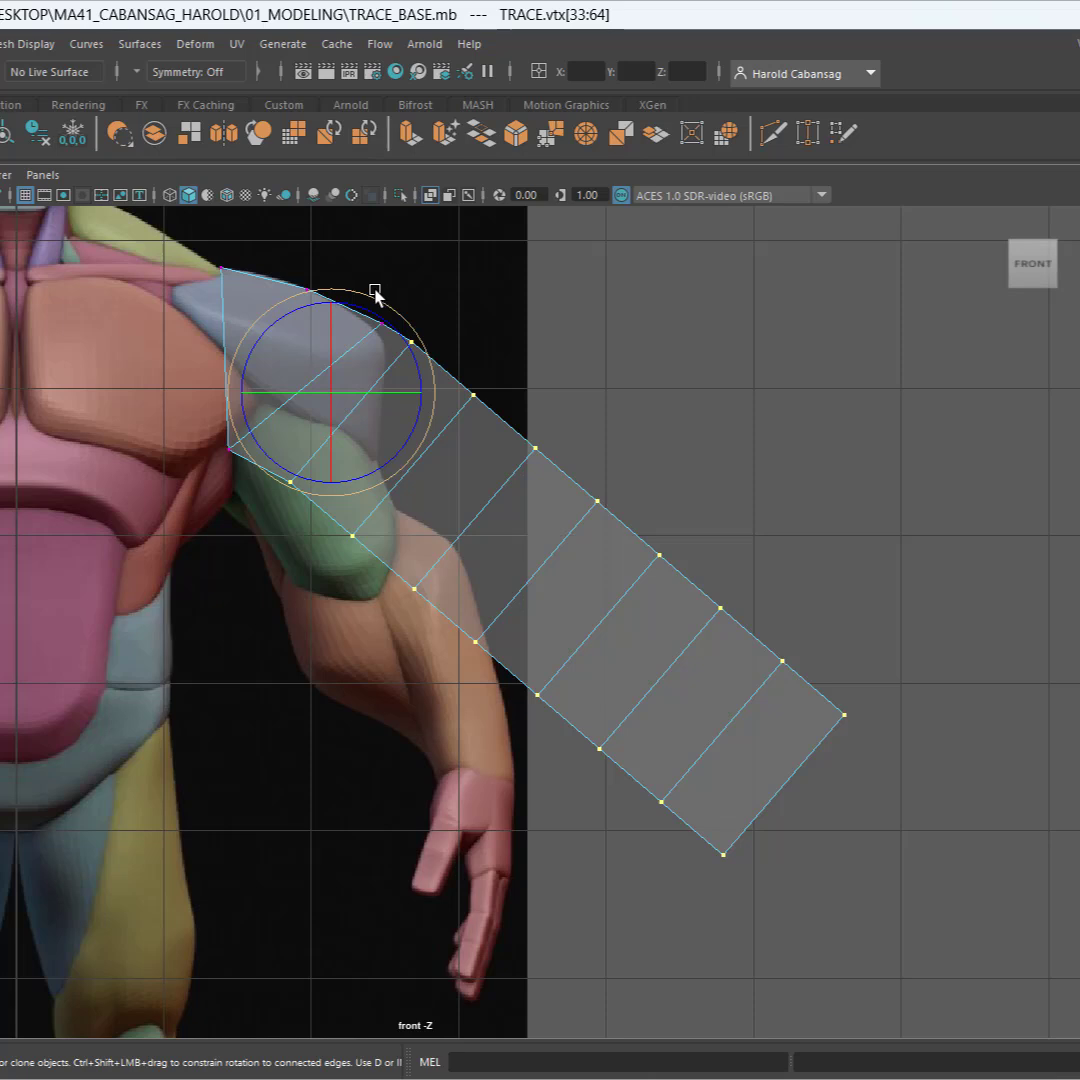
pyautogui.moveTo(375, 291); pyautogui.dragTo(425, 318)
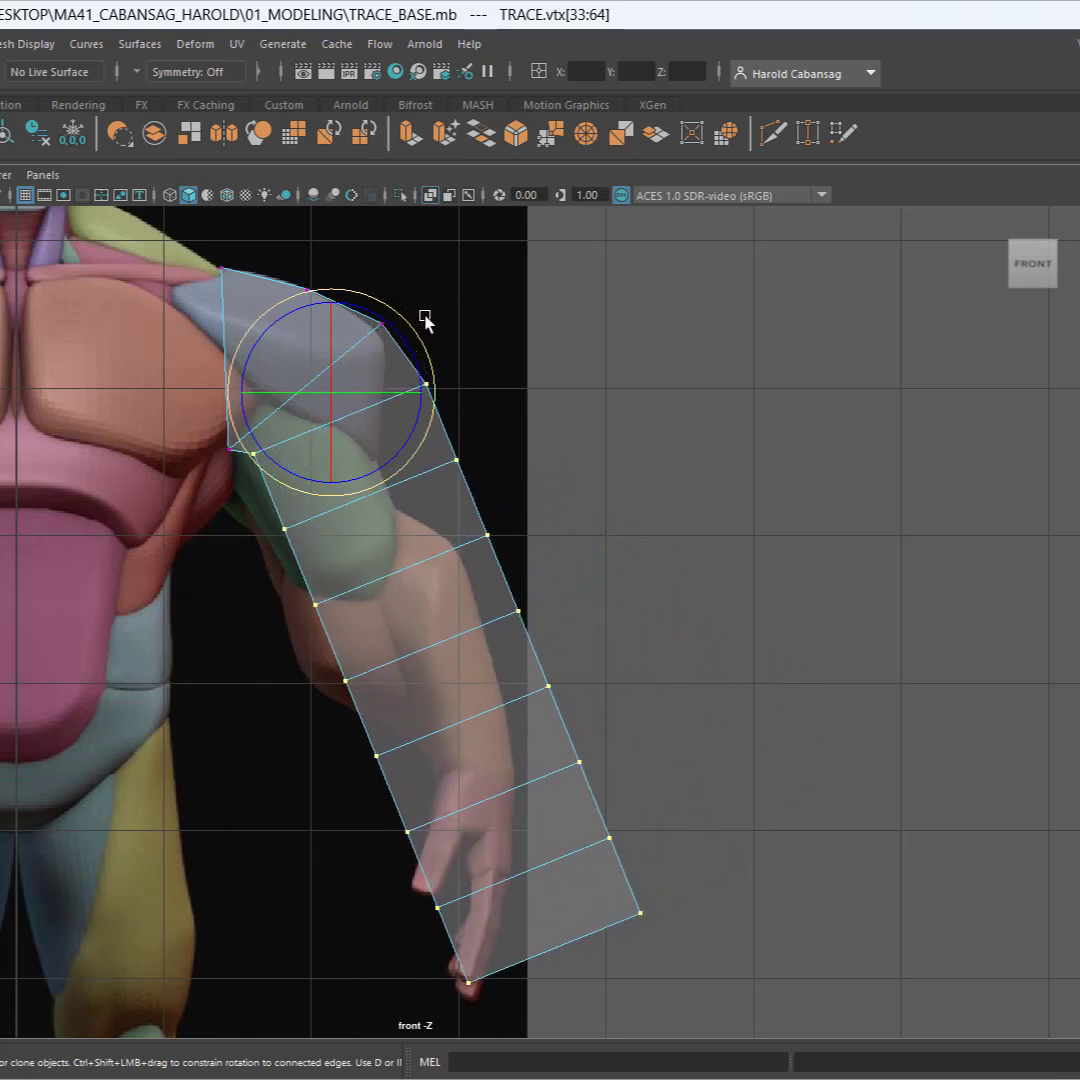
pyautogui.press('w')
pyautogui.moveTo(398, 320); pyautogui.dragTo(380, 415, button='middle')
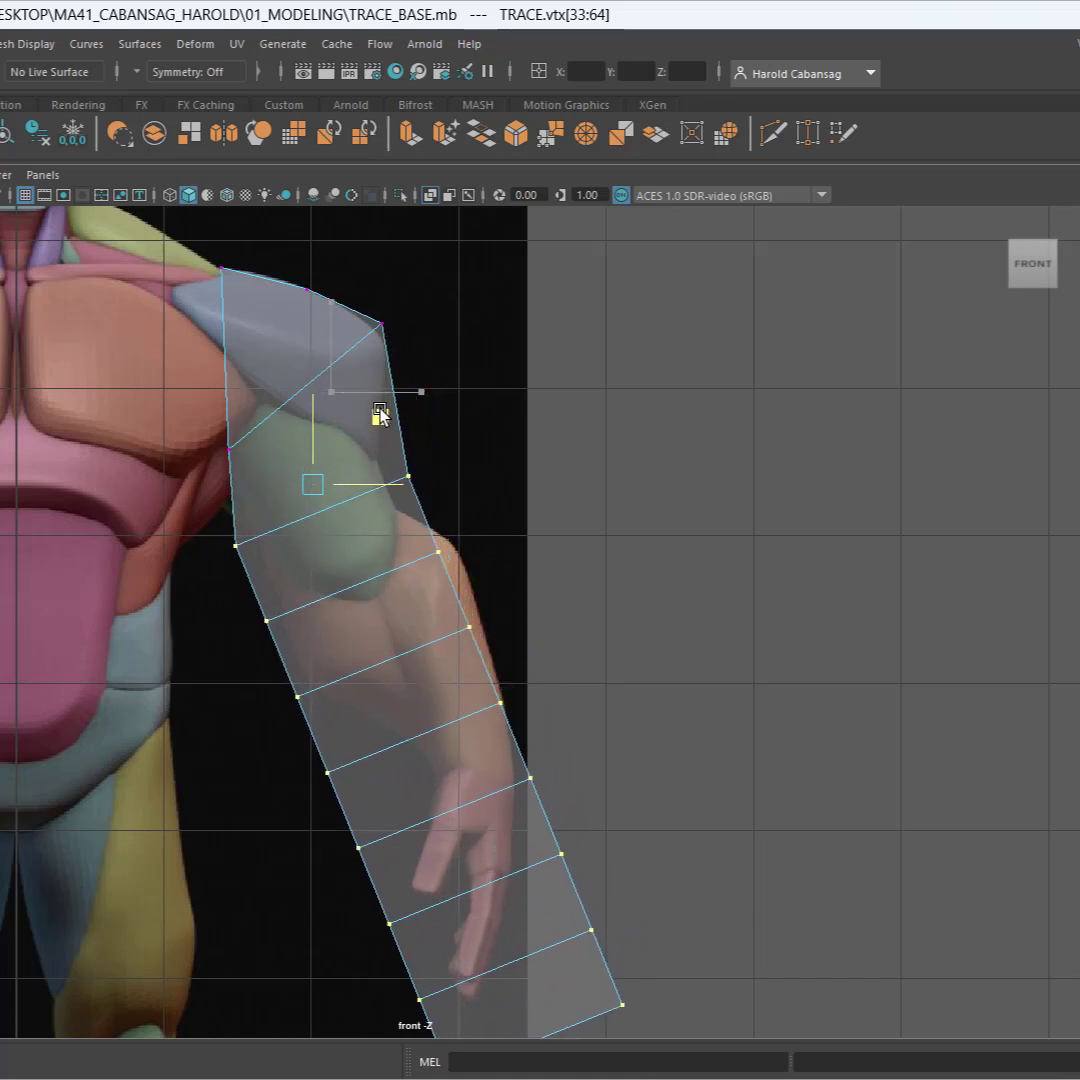
pyautogui.moveTo(380, 415); pyautogui.dragTo(383, 415)
# Lower the outer shoulder corner vertices slightly to match the deltoid's outer contour.
pyautogui.scroll(2, 365, 537)
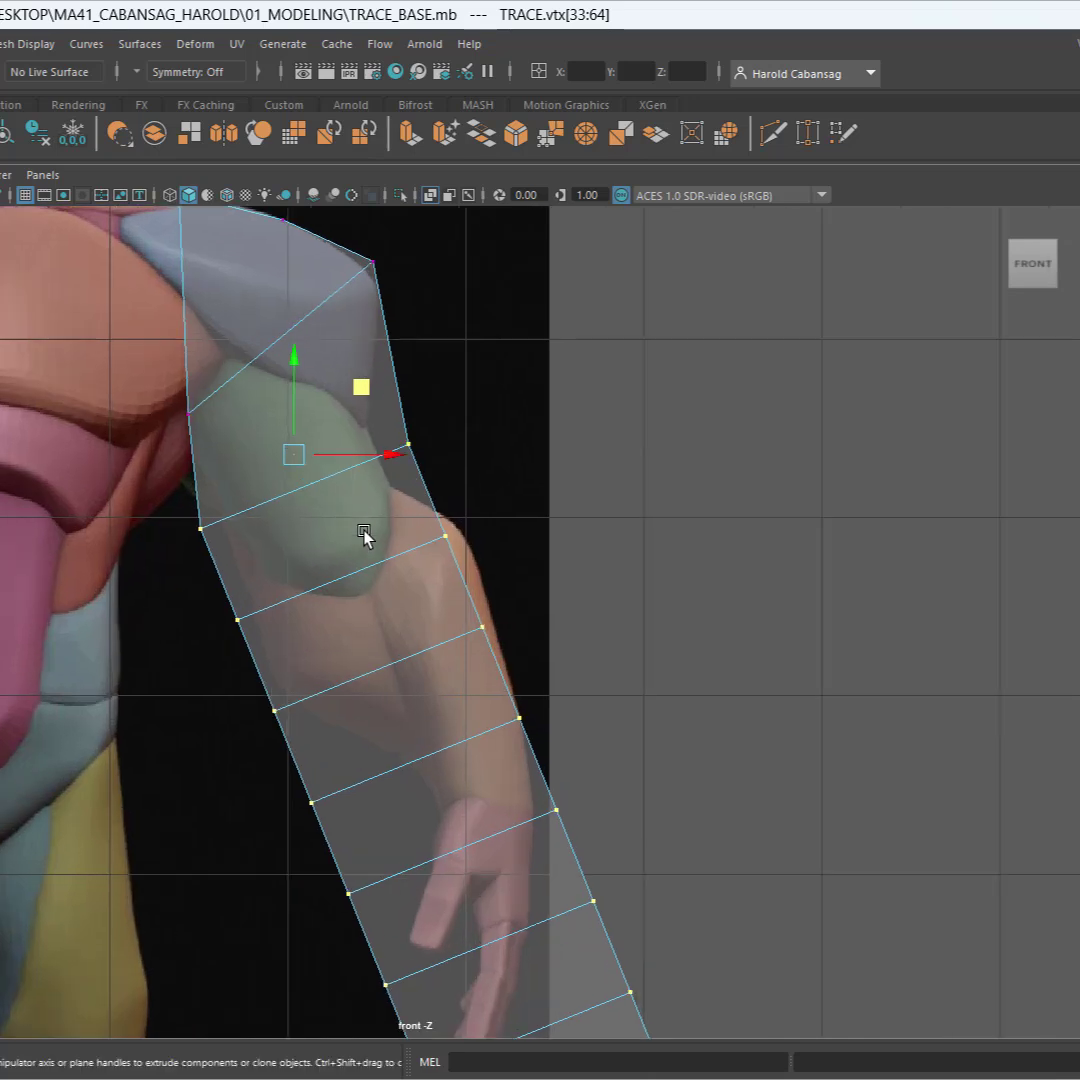
pyautogui.scroll(3, 363, 535)
pyautogui.keyDown('alt'); pyautogui.moveTo(420, 526); pyautogui.dragTo(593, 581, button='middle'); pyautogui.keyUp('alt')
pyautogui.keyDown('alt'); pyautogui.moveTo(455, 527); pyautogui.dragTo(588, 706, button='middle'); pyautogui.keyUp('alt')
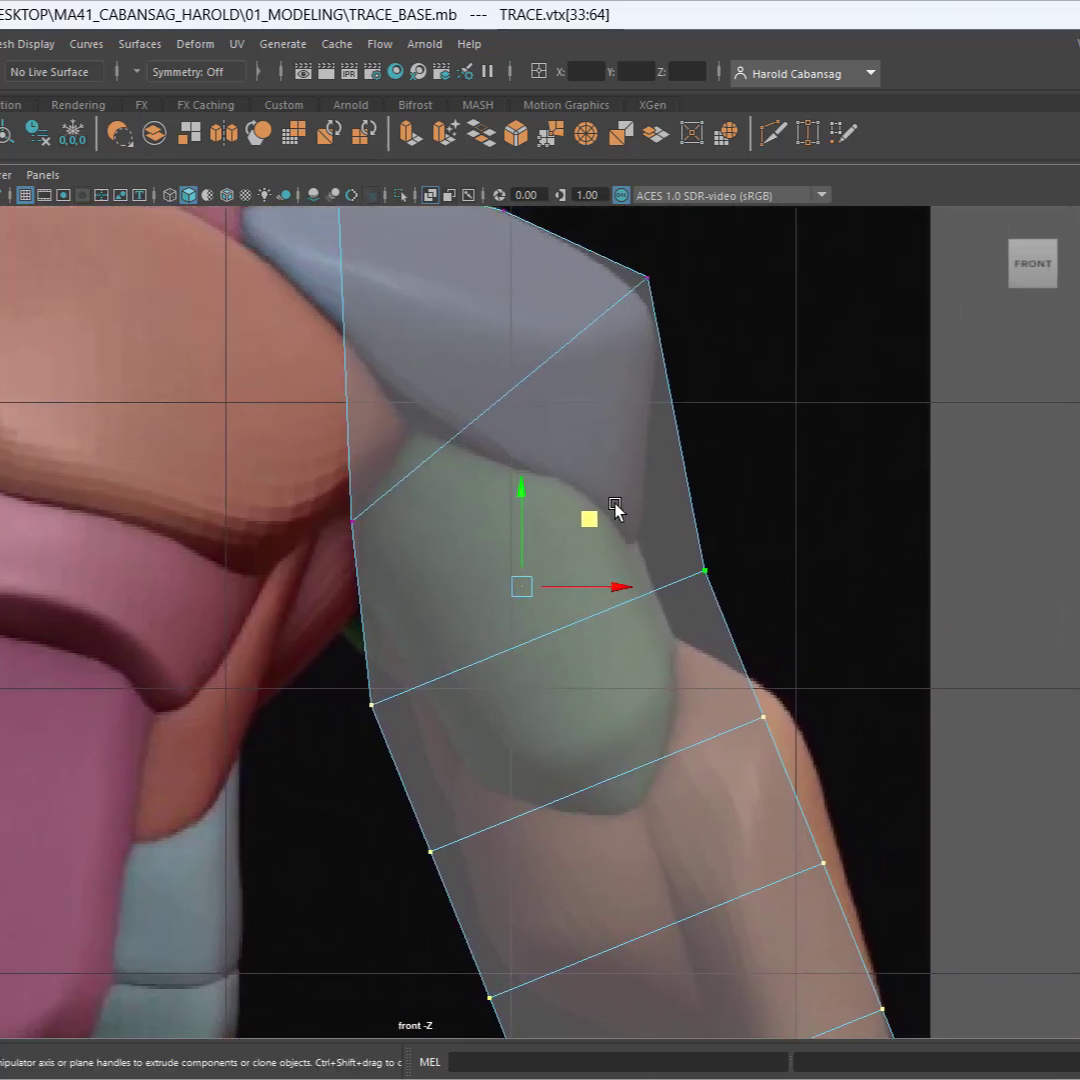
pyautogui.keyDown('alt'); pyautogui.moveTo(615, 468); pyautogui.dragTo(615, 510, button='middle'); pyautogui.keyUp('alt')
pyautogui.moveTo(715, 258); pyautogui.dragTo(603, 378)
pyautogui.moveTo(715, 254); pyautogui.dragTo(716, 275)
pyautogui.keyDown('alt'); pyautogui.moveTo(740, 450); pyautogui.dragTo(744, 318, button='middle'); pyautogui.keyUp('alt')
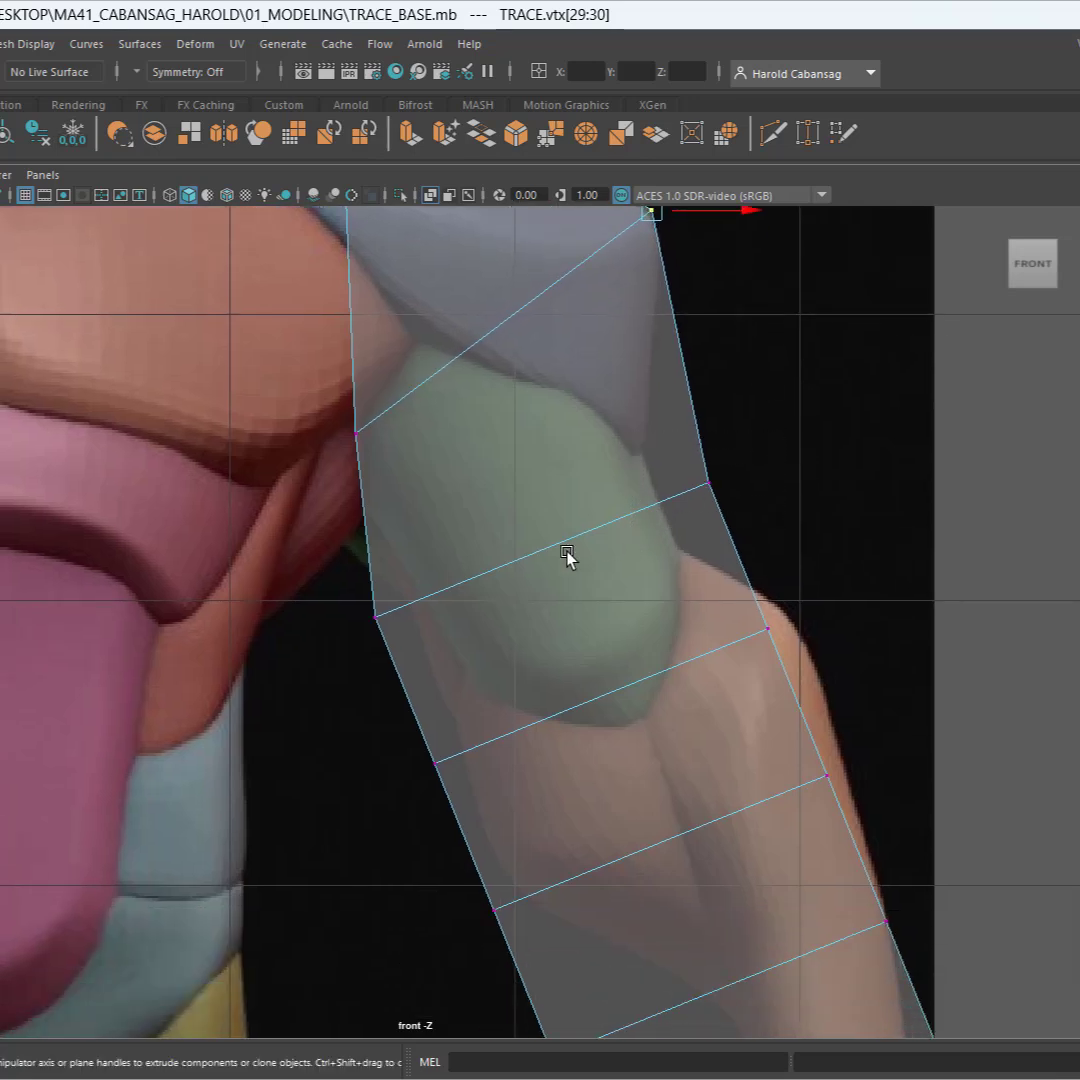
# Raise the upper-arm vertex row below the shoulder and pull its outer vertices inward to the deltoid's lower tip.
pyautogui.click(709, 483)
pyautogui.keyDown('shift'); pyautogui.click(362, 617); pyautogui.keyUp('shift')
pyautogui.moveTo(608, 490); pyautogui.dragTo(615, 448)
pyautogui.moveTo(785, 365); pyautogui.dragTo(718, 395)
# Nudge the upper-arm row's inner vertices toward the biceps contour and fine-tune the armpit vertices' height.
pyautogui.keyDown('alt'); pyautogui.moveTo(646, 646); pyautogui.dragTo(587, 452, button='middle'); pyautogui.keyUp('alt')
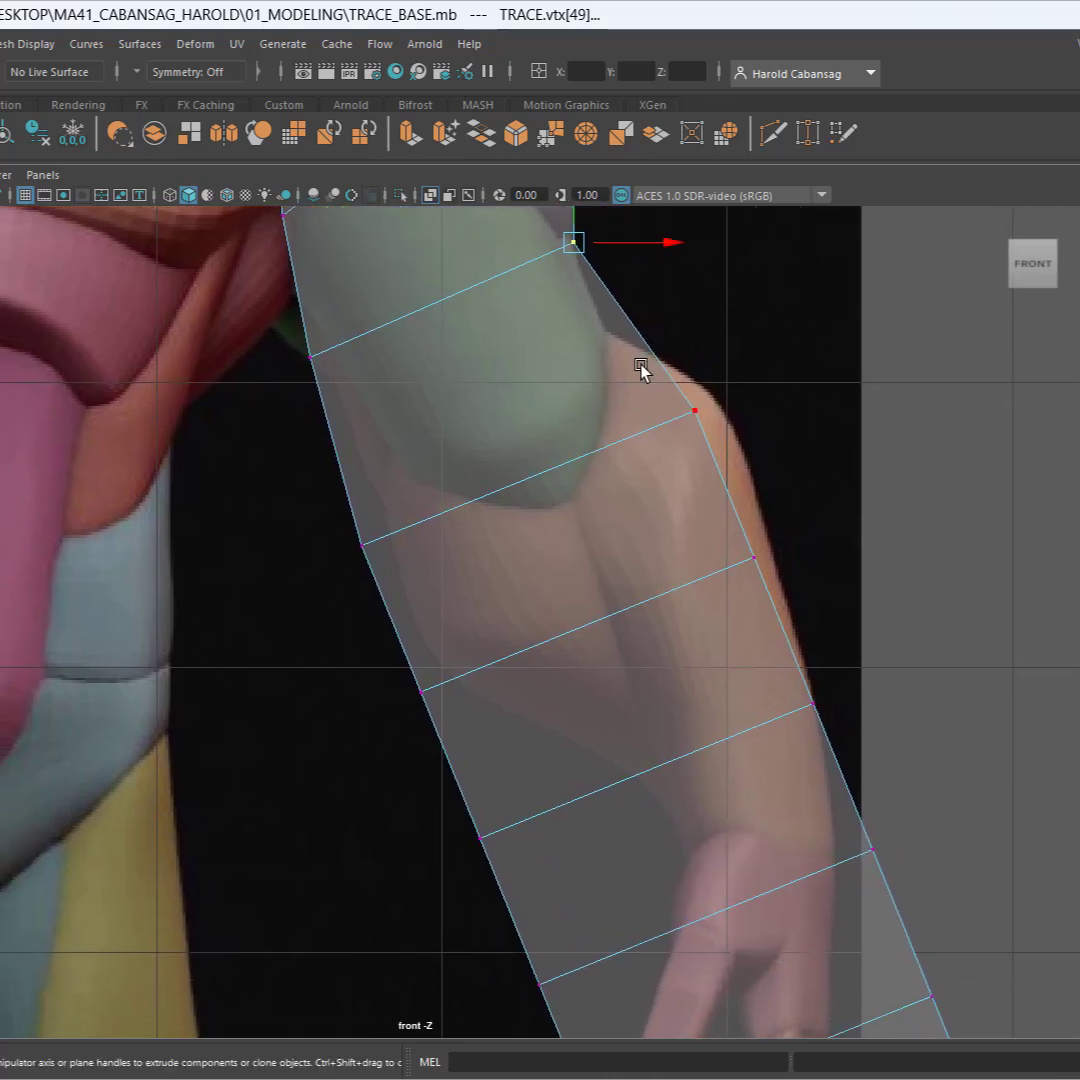
pyautogui.click(305, 370)
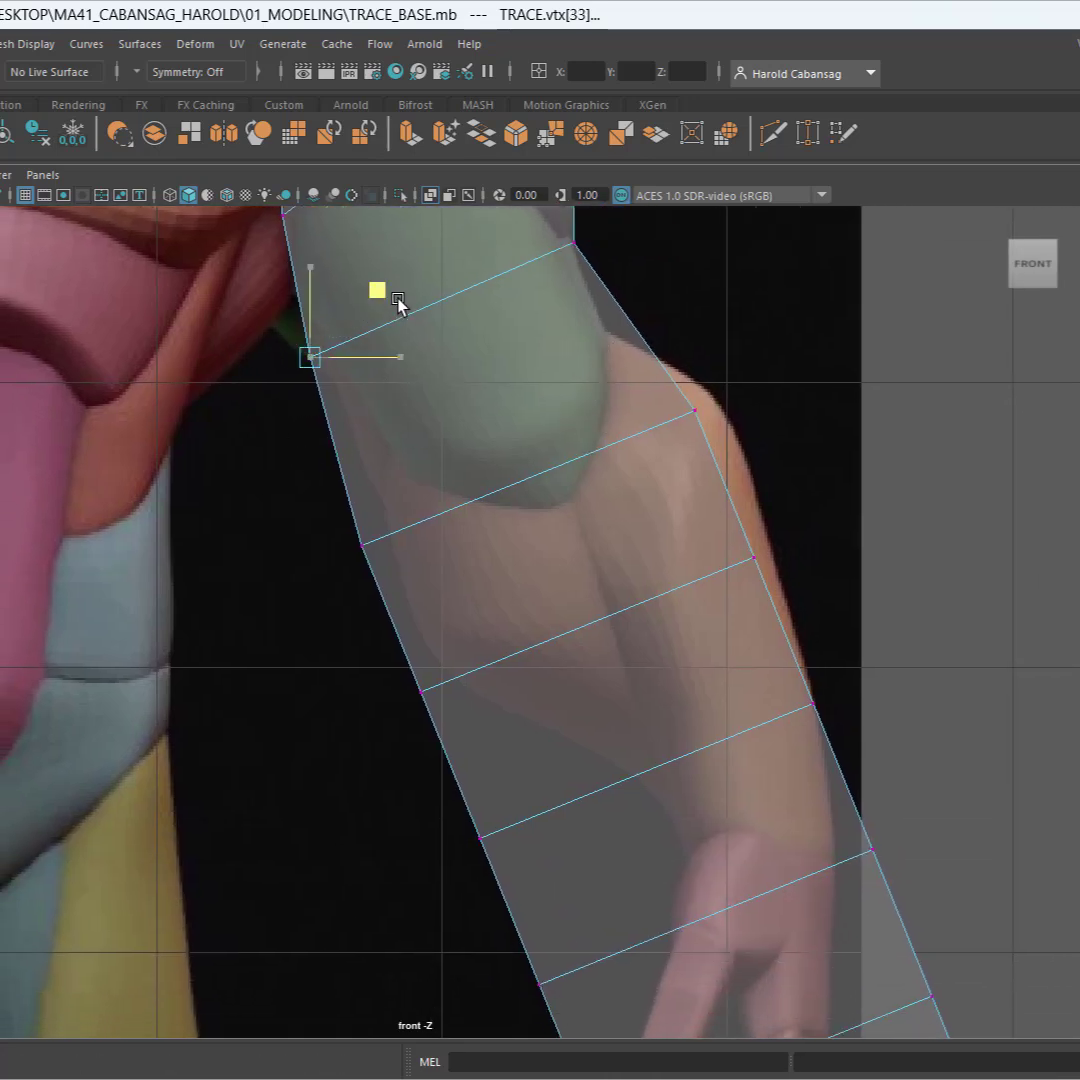
pyautogui.moveTo(380, 291); pyautogui.dragTo(395, 305)
pyautogui.keyDown('alt'); pyautogui.moveTo(497, 424); pyautogui.dragTo(677, 590, button='middle'); pyautogui.keyUp('alt')
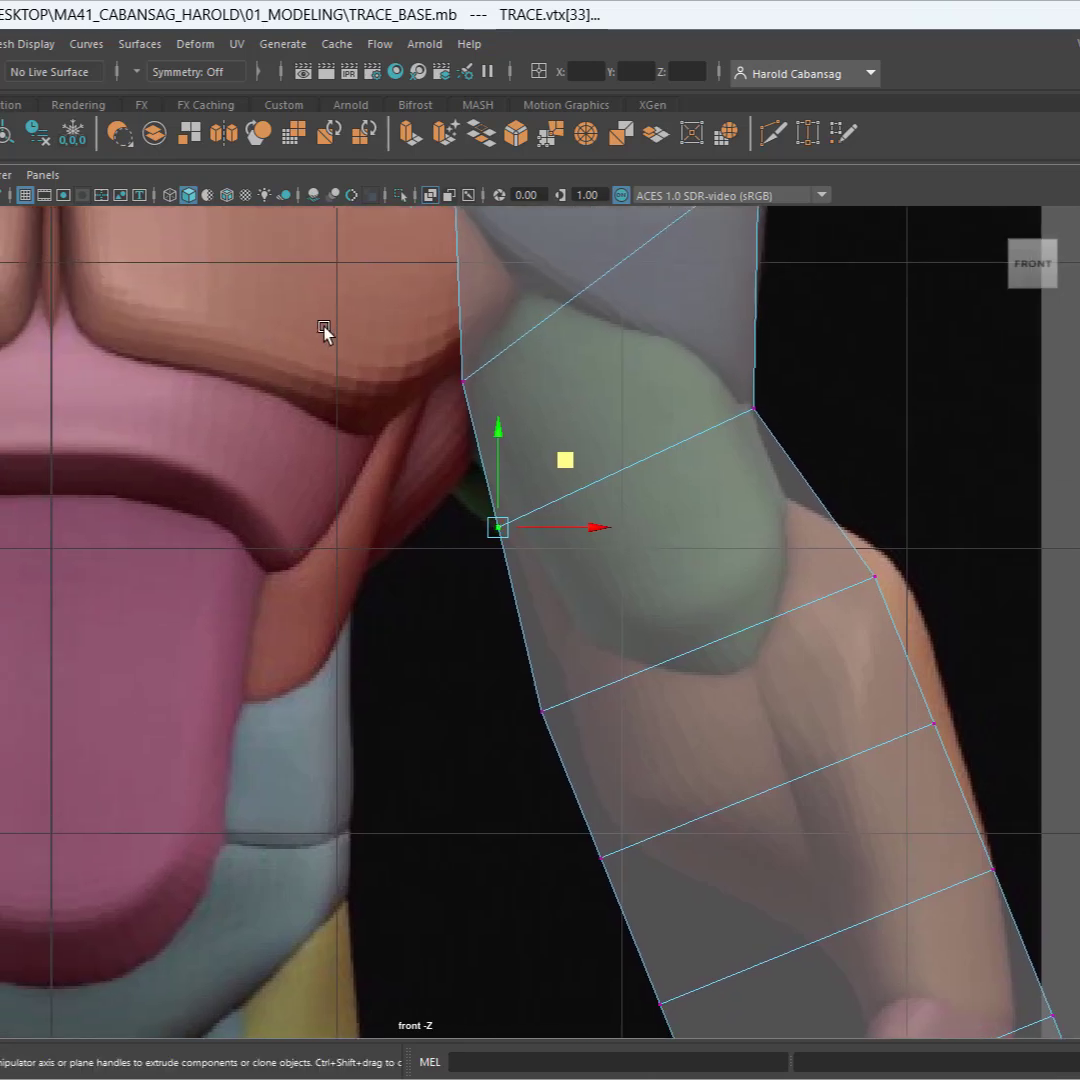
pyautogui.moveTo(330, 323); pyautogui.dragTo(511, 431)
pyautogui.moveTo(460, 318)
pyautogui.mouseDown()
pyautogui.moveTo(453, 330)
pyautogui.moveTo(454, 318)
pyautogui.mouseUp()
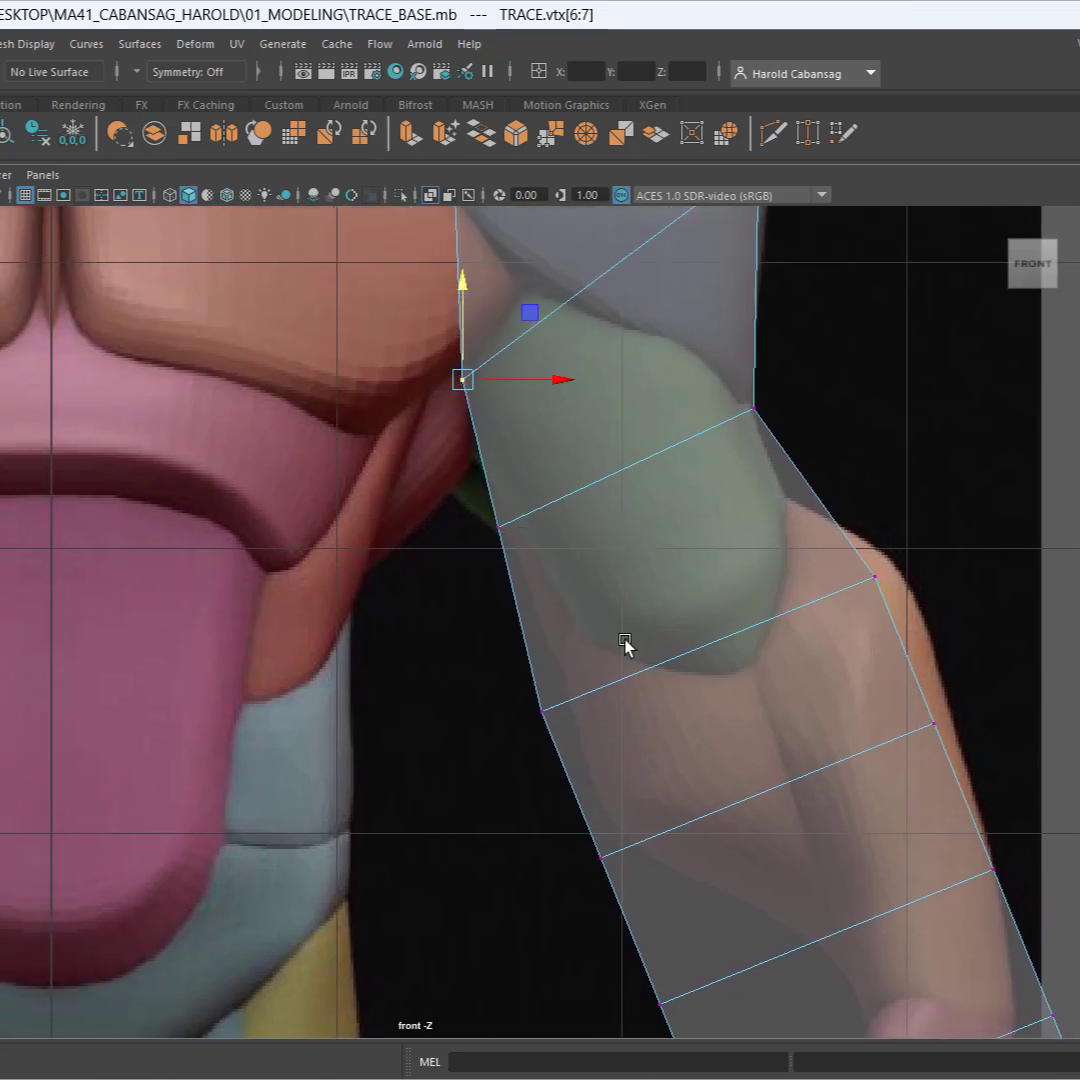
# Raise the next arm vertex row toward the deltoid-colored upper arm's lower end and pull its outer and inner vertices inward to the contours.
pyautogui.keyDown('alt'); pyautogui.moveTo(625, 645); pyautogui.dragTo(505, 503, button='middle'); pyautogui.keyUp('alt')
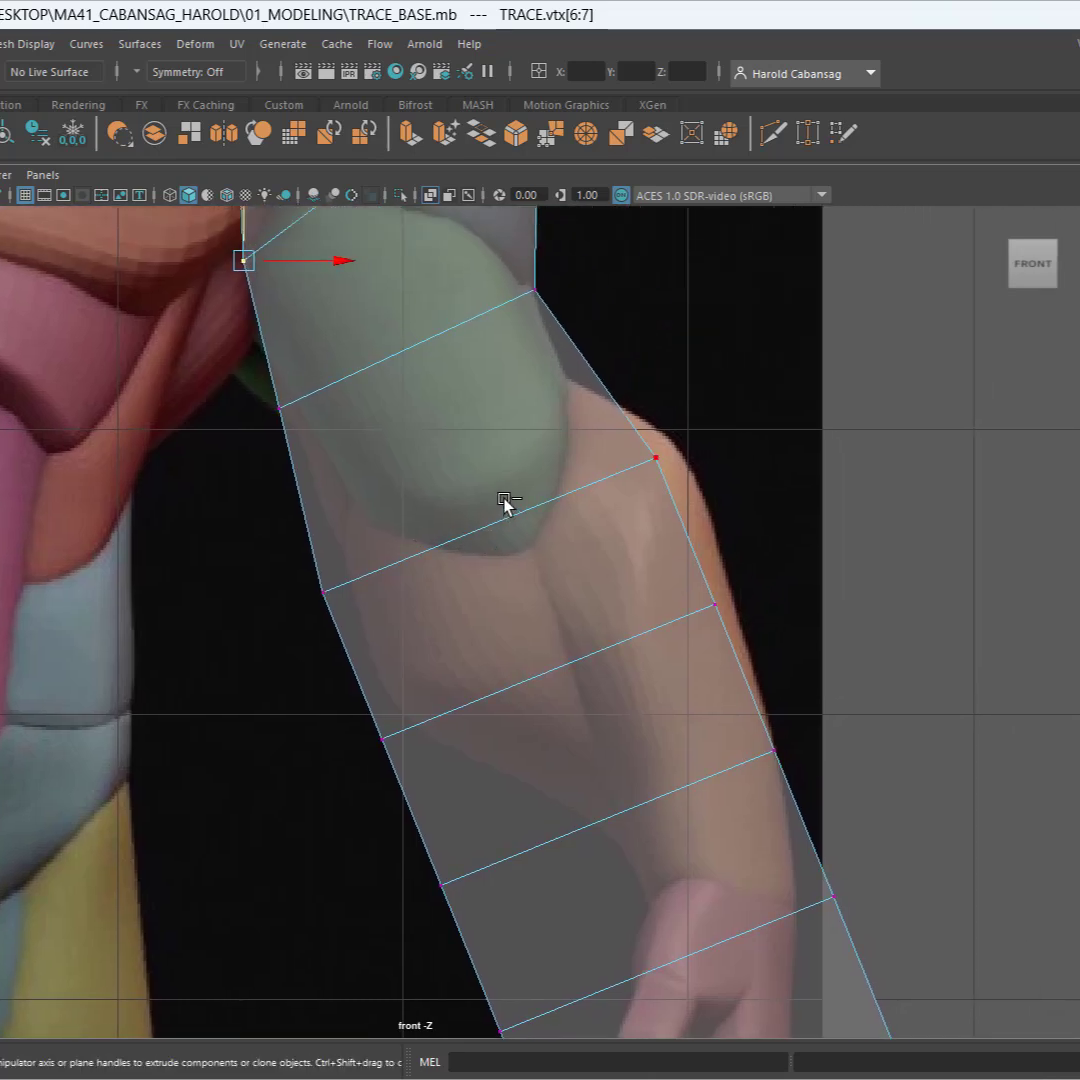
pyautogui.moveTo(701, 414); pyautogui.dragTo(600, 540)
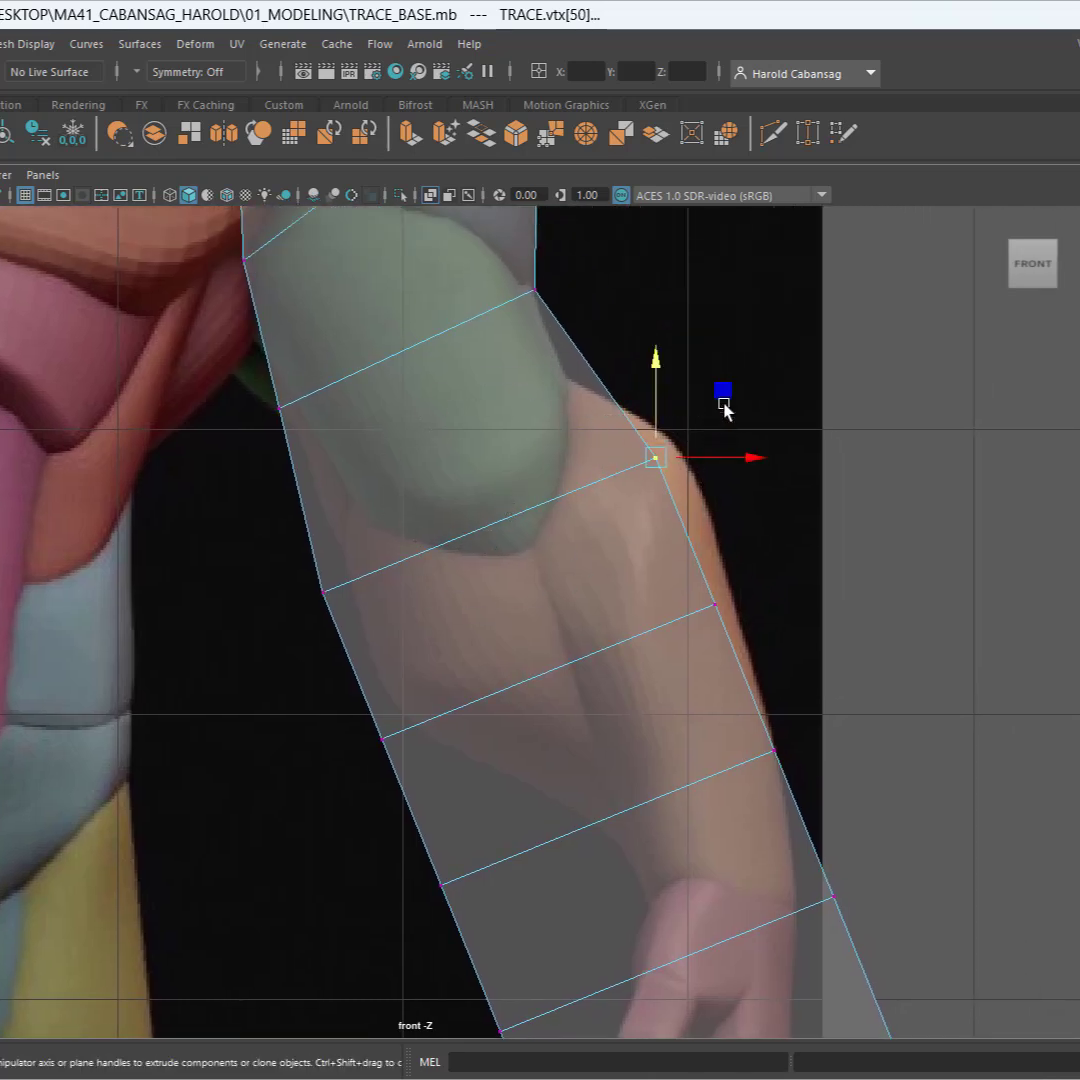
pyautogui.keyDown('shift'); pyautogui.moveTo(384, 609); pyautogui.dragTo(384, 609); pyautogui.keyUp('shift')
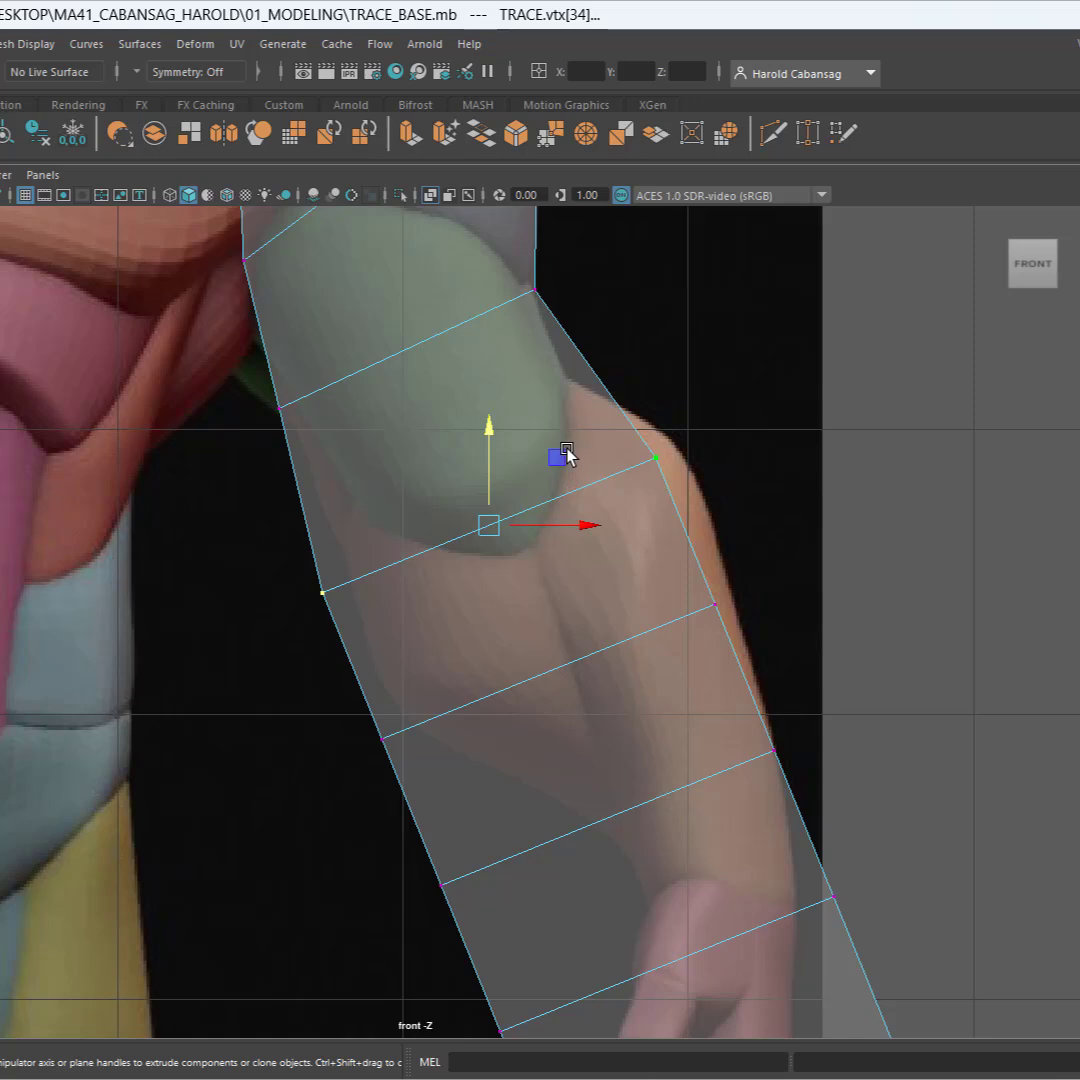
pyautogui.moveTo(561, 453); pyautogui.dragTo(530, 364)
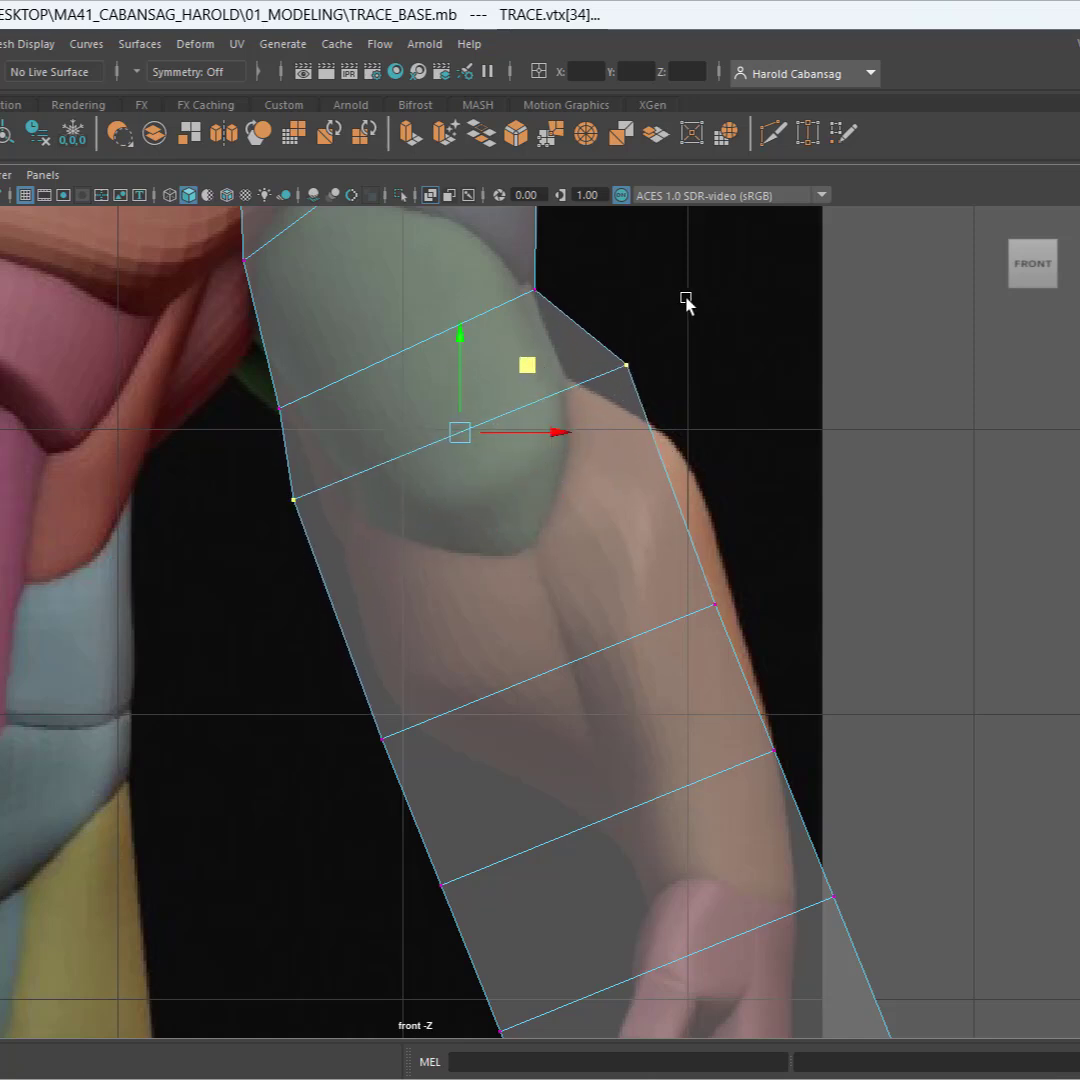
pyautogui.moveTo(686, 300); pyautogui.dragTo(603, 436)
pyautogui.moveTo(697, 304); pyautogui.dragTo(636, 308)
pyautogui.moveTo(198, 477); pyautogui.dragTo(376, 554)
pyautogui.moveTo(362, 434); pyautogui.dragTo(393, 418)
# Raise the following vertex row to the elbow and pull its outer vertices inward onto the top of the forearm bulge.
pyautogui.keyDown('alt'); pyautogui.moveTo(500, 500); pyautogui.dragTo(478, 426, button='middle'); pyautogui.keyUp('alt')
pyautogui.moveTo(786, 500); pyautogui.dragTo(664, 566)
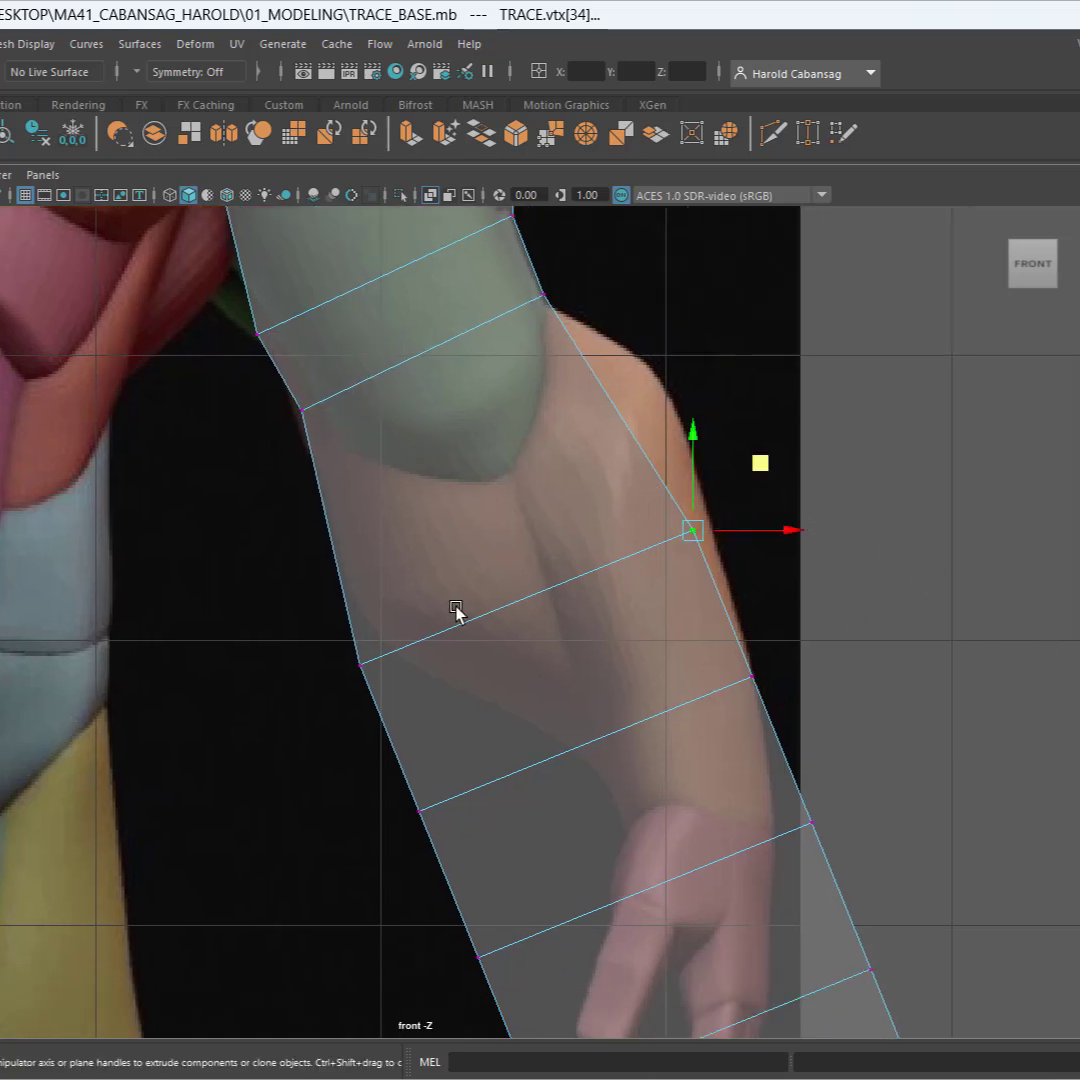
pyautogui.keyDown('shift'); pyautogui.moveTo(304, 612); pyautogui.dragTo(419, 692); pyautogui.keyUp('shift')
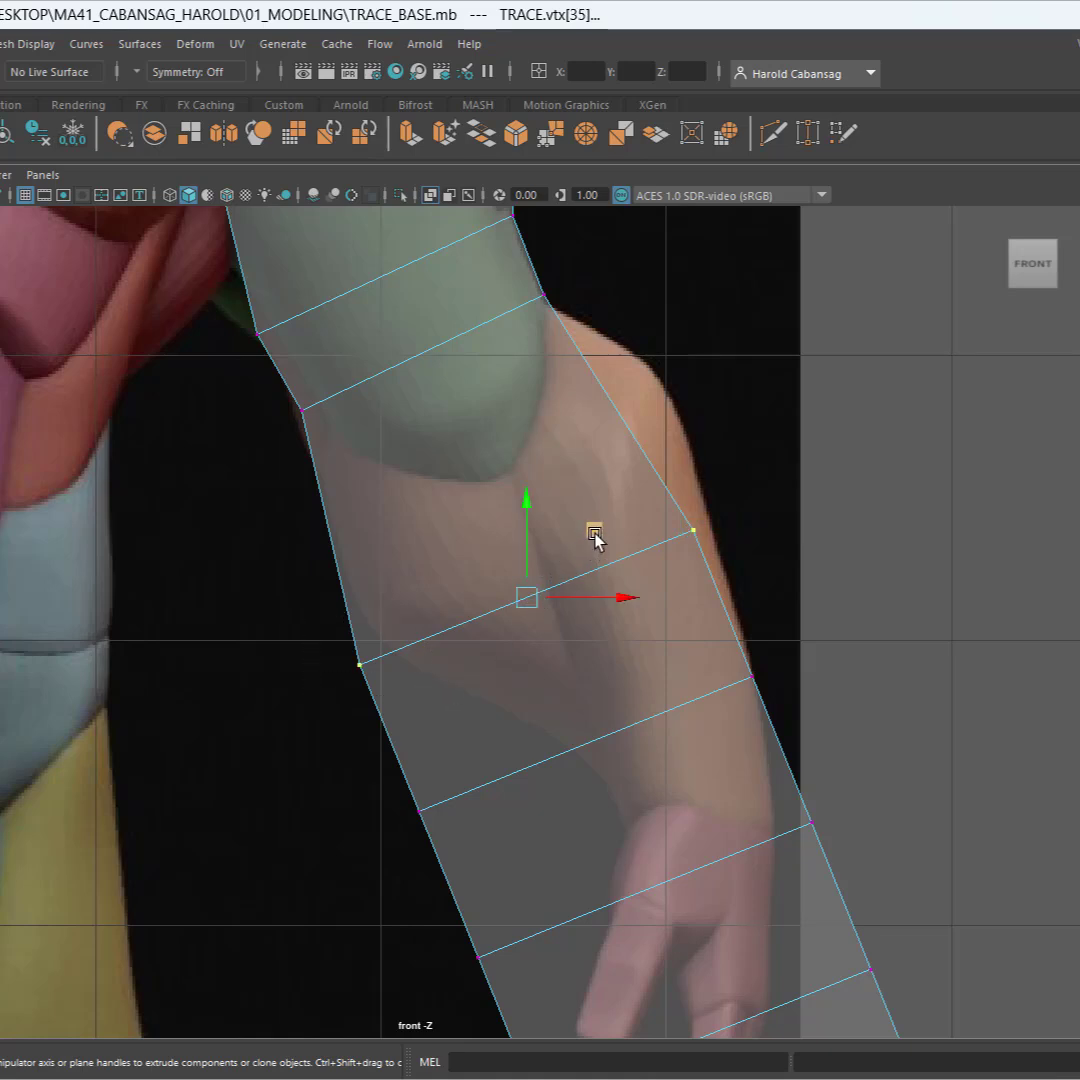
pyautogui.moveTo(594, 533); pyautogui.dragTo(559, 342)
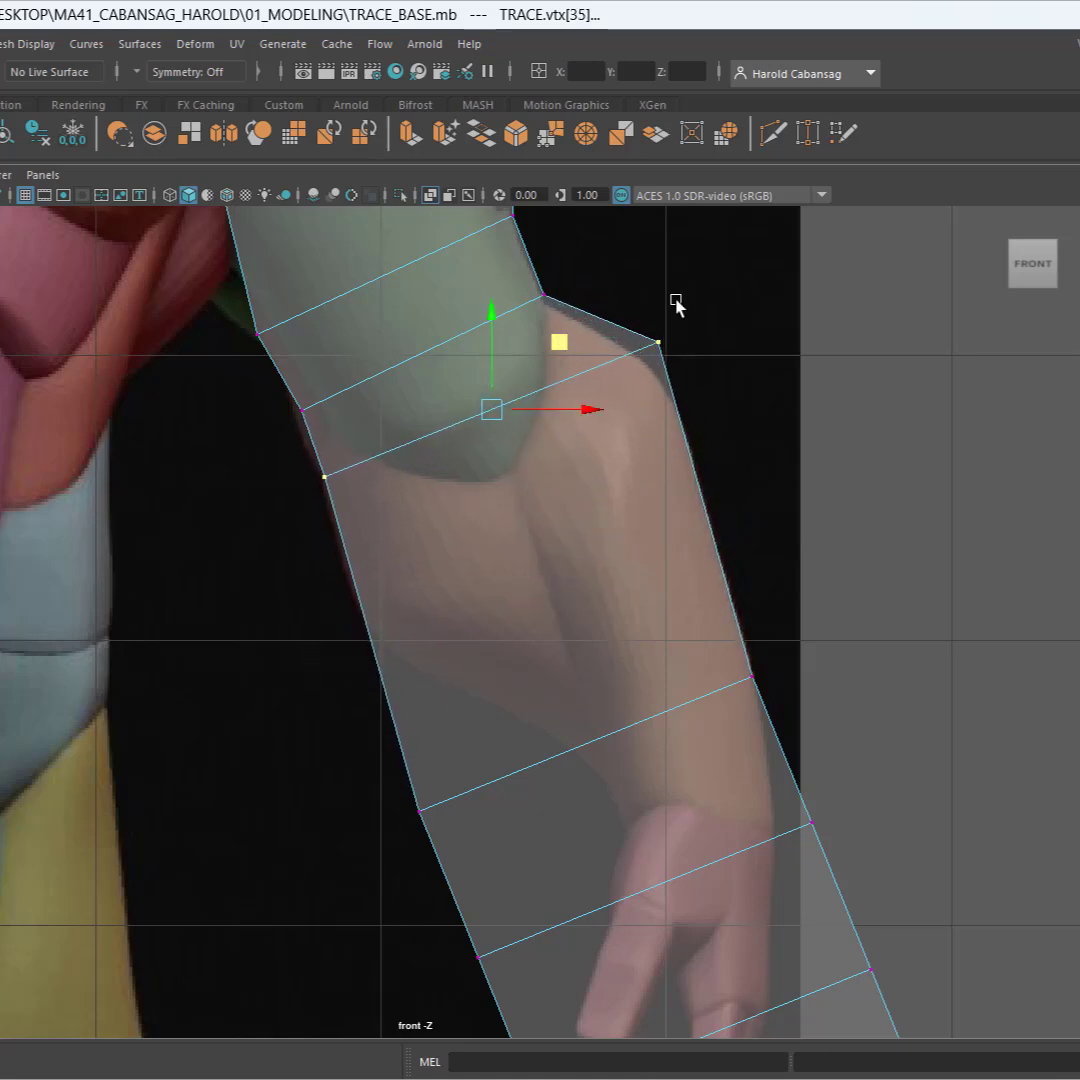
pyautogui.moveTo(682, 299); pyautogui.dragTo(595, 408)
pyautogui.moveTo(728, 275); pyautogui.dragTo(673, 268)
# Fine-tune the outer vertices of the two elbow rows and nudge the lower row's inner vertices to the arm contour.
pyautogui.moveTo(506, 278); pyautogui.dragTo(561, 320)
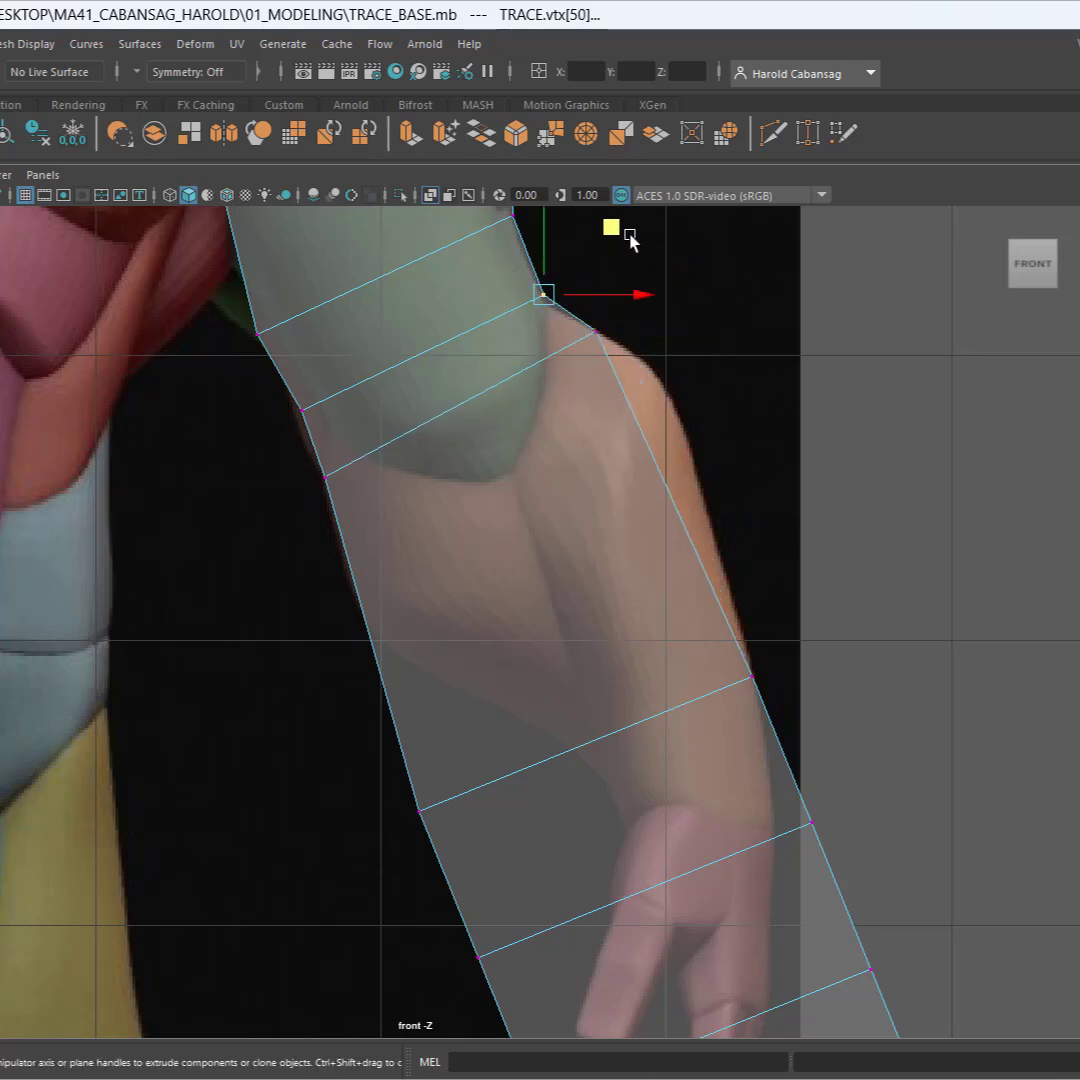
pyautogui.moveTo(610, 230); pyautogui.dragTo(670, 284)
pyautogui.click(595, 328)
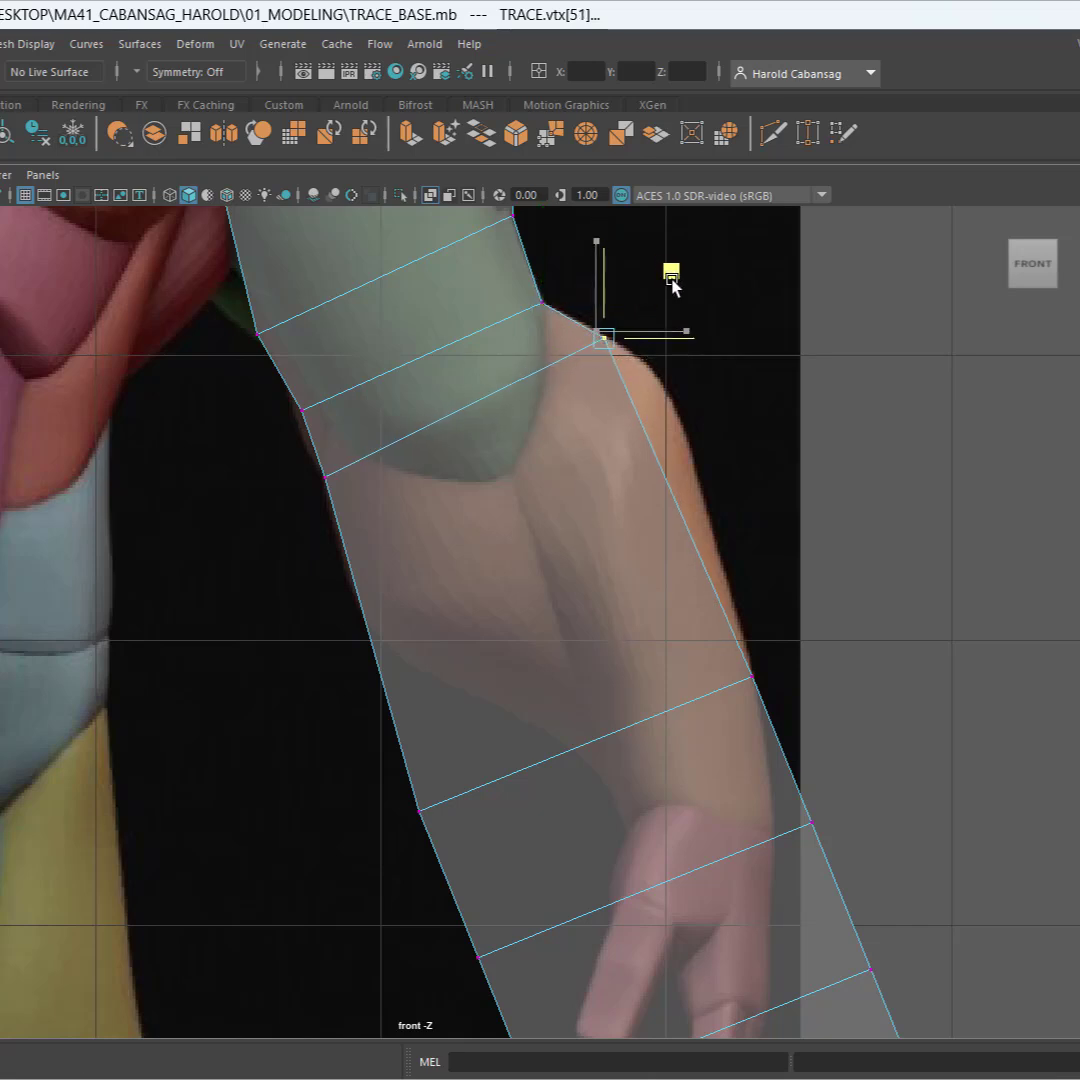
pyautogui.moveTo(265, 475); pyautogui.dragTo(383, 447)
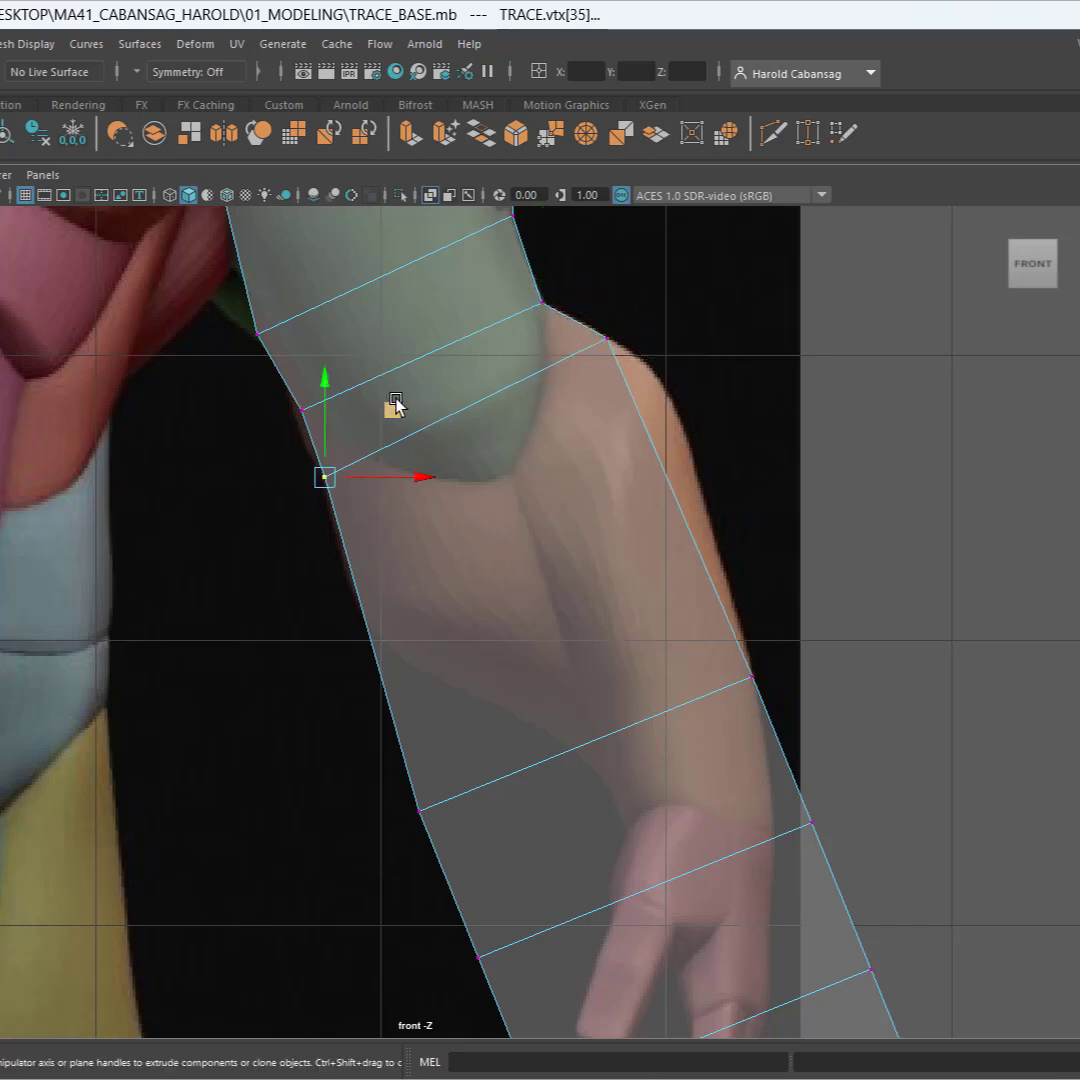
# Move the next row's outer vertices onto the forearm bulge's corner and its inner vertices up just below the elbow rows.
pyautogui.keyDown('alt'); pyautogui.moveTo(456, 559); pyautogui.dragTo(447, 455, button='middle'); pyautogui.keyUp('alt')
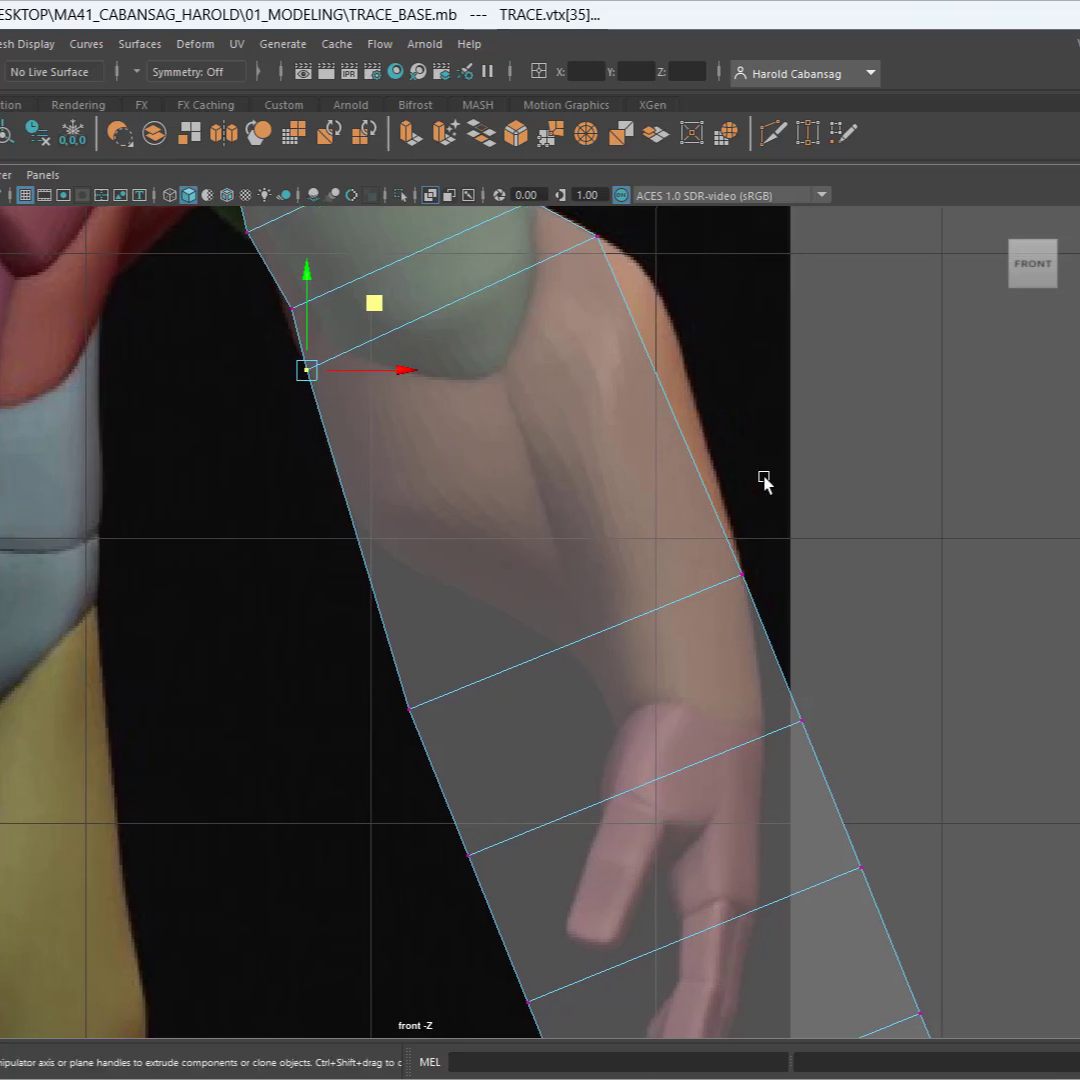
pyautogui.moveTo(662, 637); pyautogui.dragTo(662, 637)
pyautogui.keyDown('alt'); pyautogui.moveTo(593, 577); pyautogui.dragTo(540, 679, button='middle'); pyautogui.keyUp('alt')
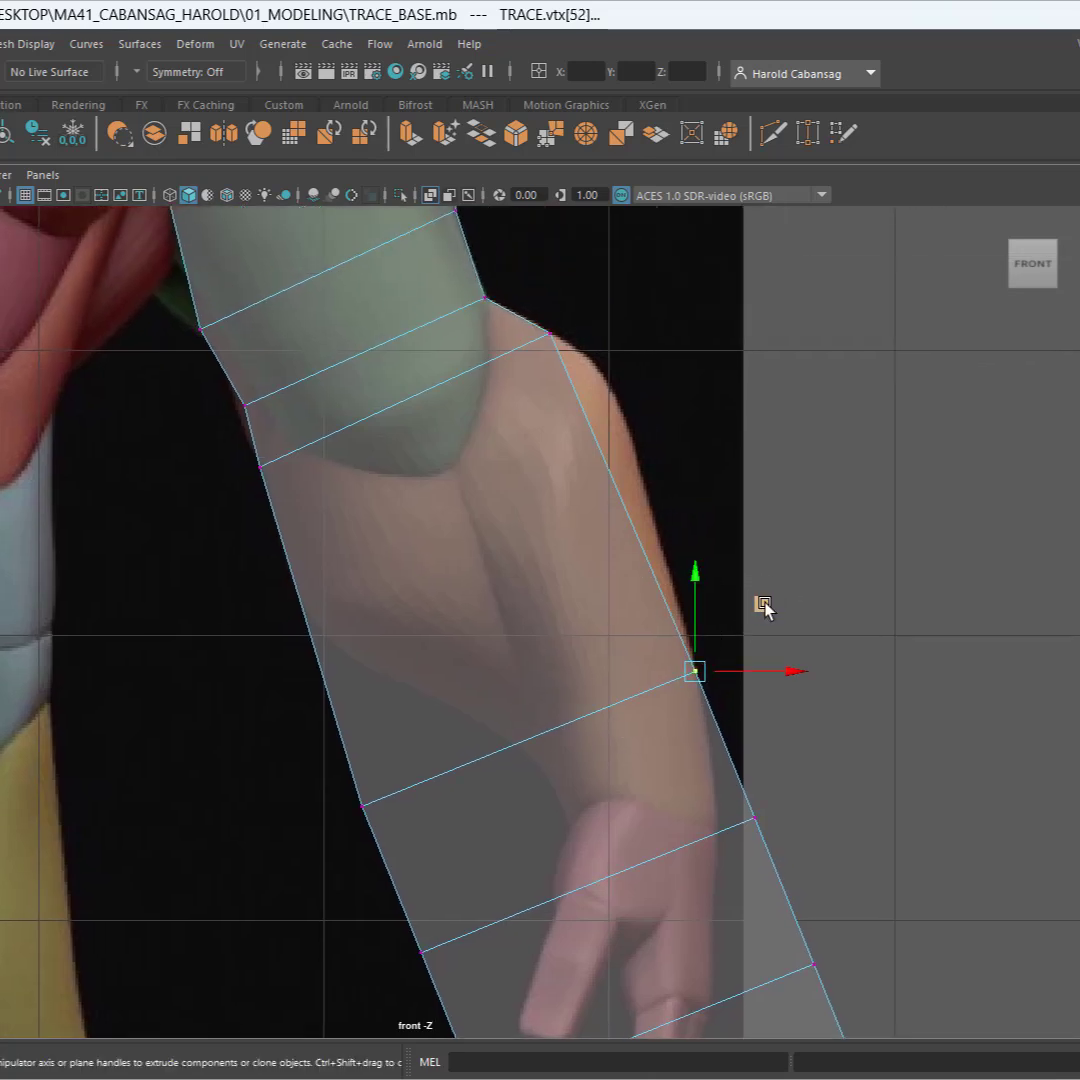
pyautogui.moveTo(763, 607); pyautogui.dragTo(671, 311, button='middle')
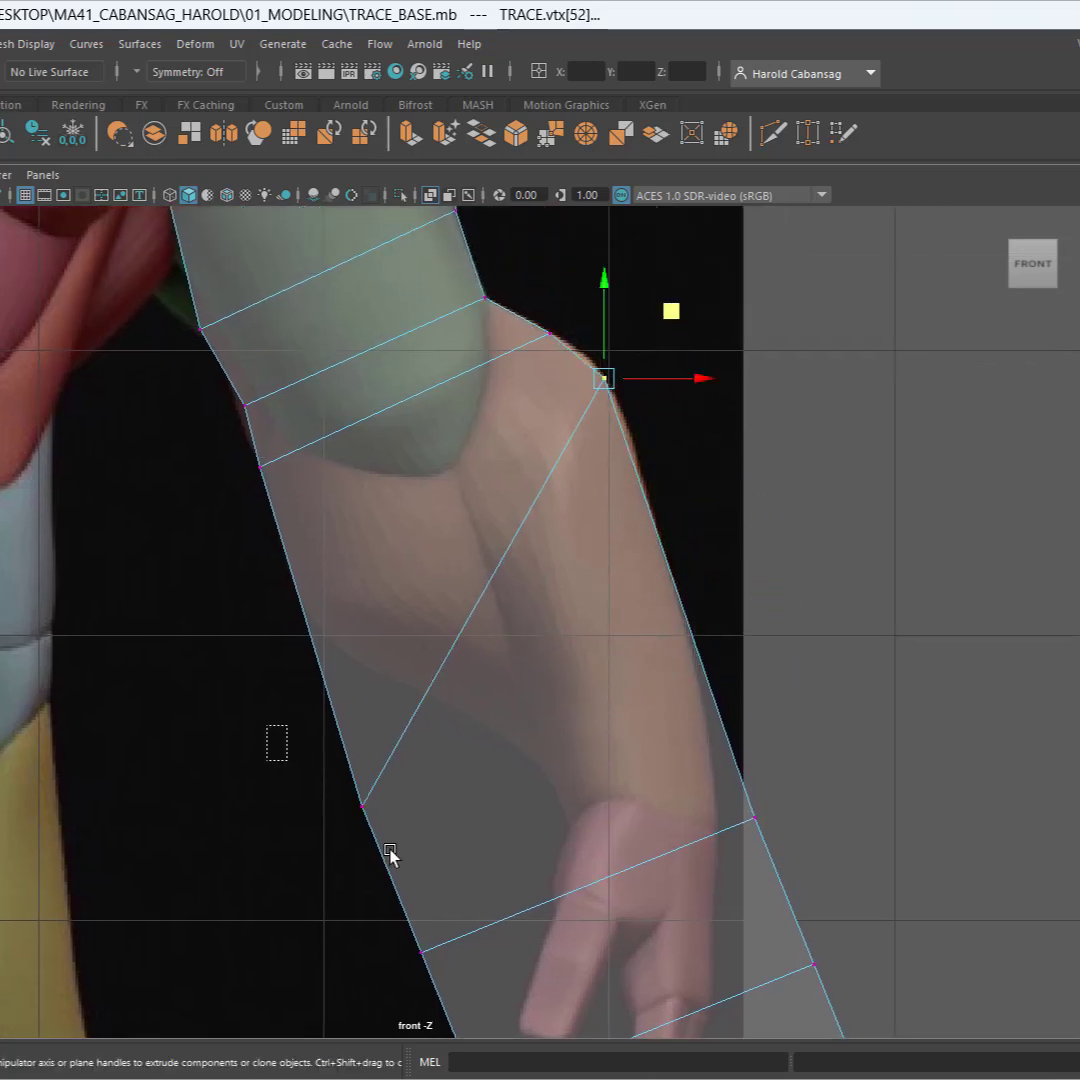
pyautogui.click(365, 806)
pyautogui.moveTo(429, 747); pyautogui.dragTo(337, 455, button='middle')
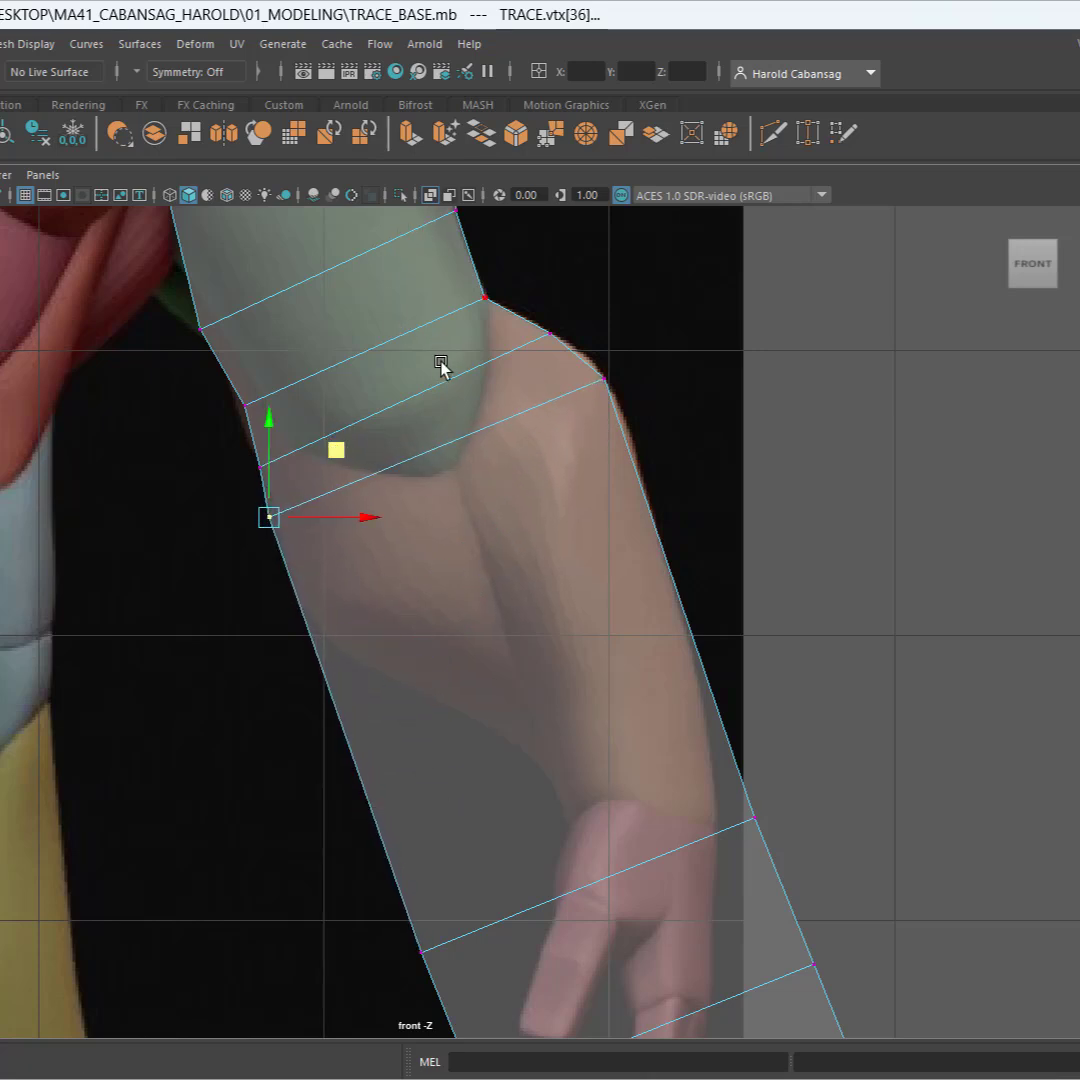
pyautogui.press('ctrl')
pyautogui.press('ctrl')
# Select the next vertex row level with the hand and raise it to the upper forearm, just below the previous row.
pyautogui.keyDown('alt'); pyautogui.moveTo(482, 556); pyautogui.dragTo(455, 335, button='middle'); pyautogui.keyUp('alt')
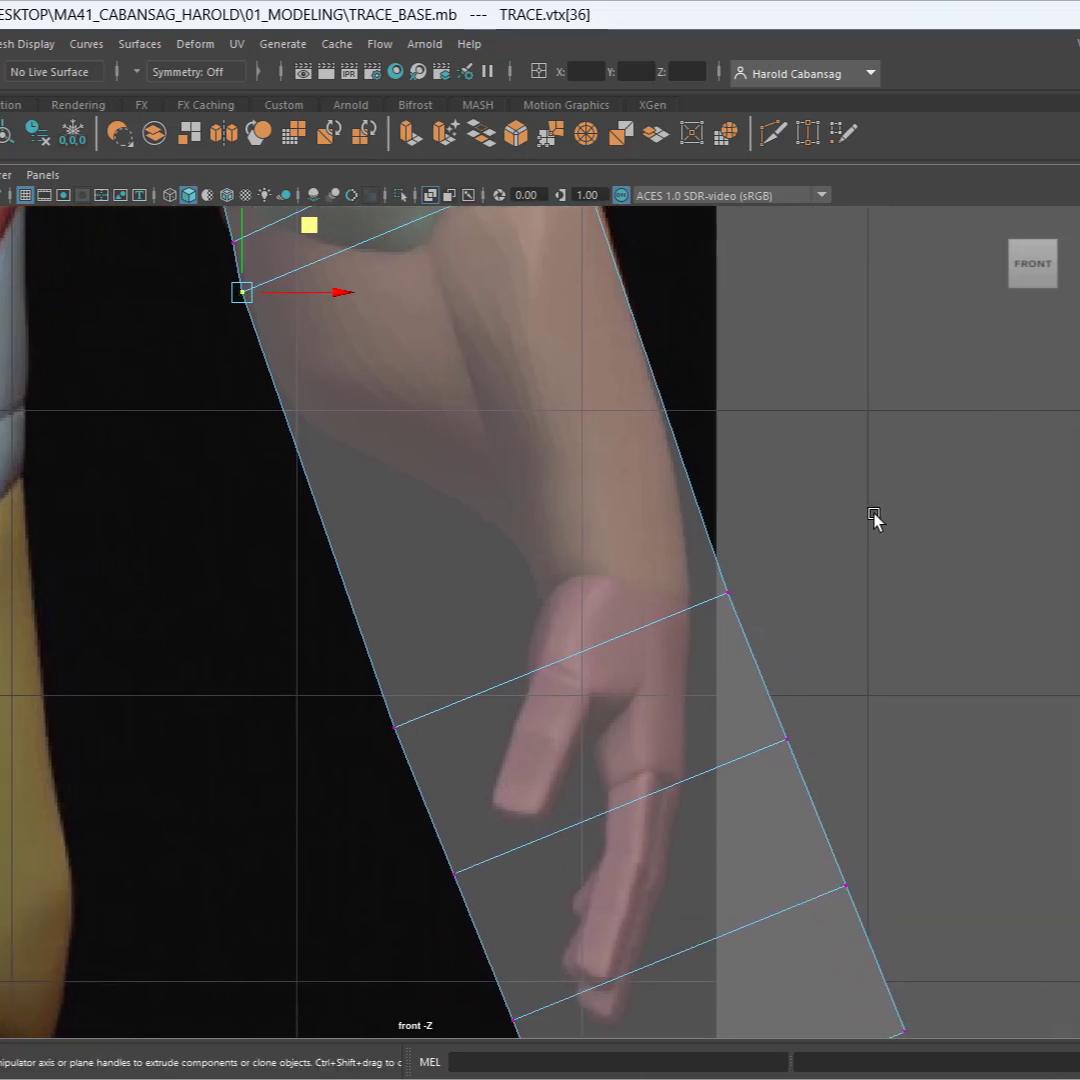
pyautogui.moveTo(840, 533); pyautogui.dragTo(670, 648)
pyautogui.keyDown('shift'); pyautogui.moveTo(354, 768); pyautogui.dragTo(486, 586); pyautogui.keyUp('shift')
pyautogui.keyDown('alt'); pyautogui.moveTo(488, 572); pyautogui.dragTo(525, 754, button='middle'); pyautogui.keyUp('alt')
pyautogui.moveTo(666, 782); pyautogui.dragTo(536, 387)
# Shift the outer vertices at the forearm bulge's corner up and inward, and nudge the same row's inner vertices inward.
pyautogui.keyDown('alt'); pyautogui.moveTo(545, 384); pyautogui.dragTo(552, 502, button='middle'); pyautogui.keyUp('alt')
pyautogui.moveTo(683, 422); pyautogui.dragTo(606, 464)
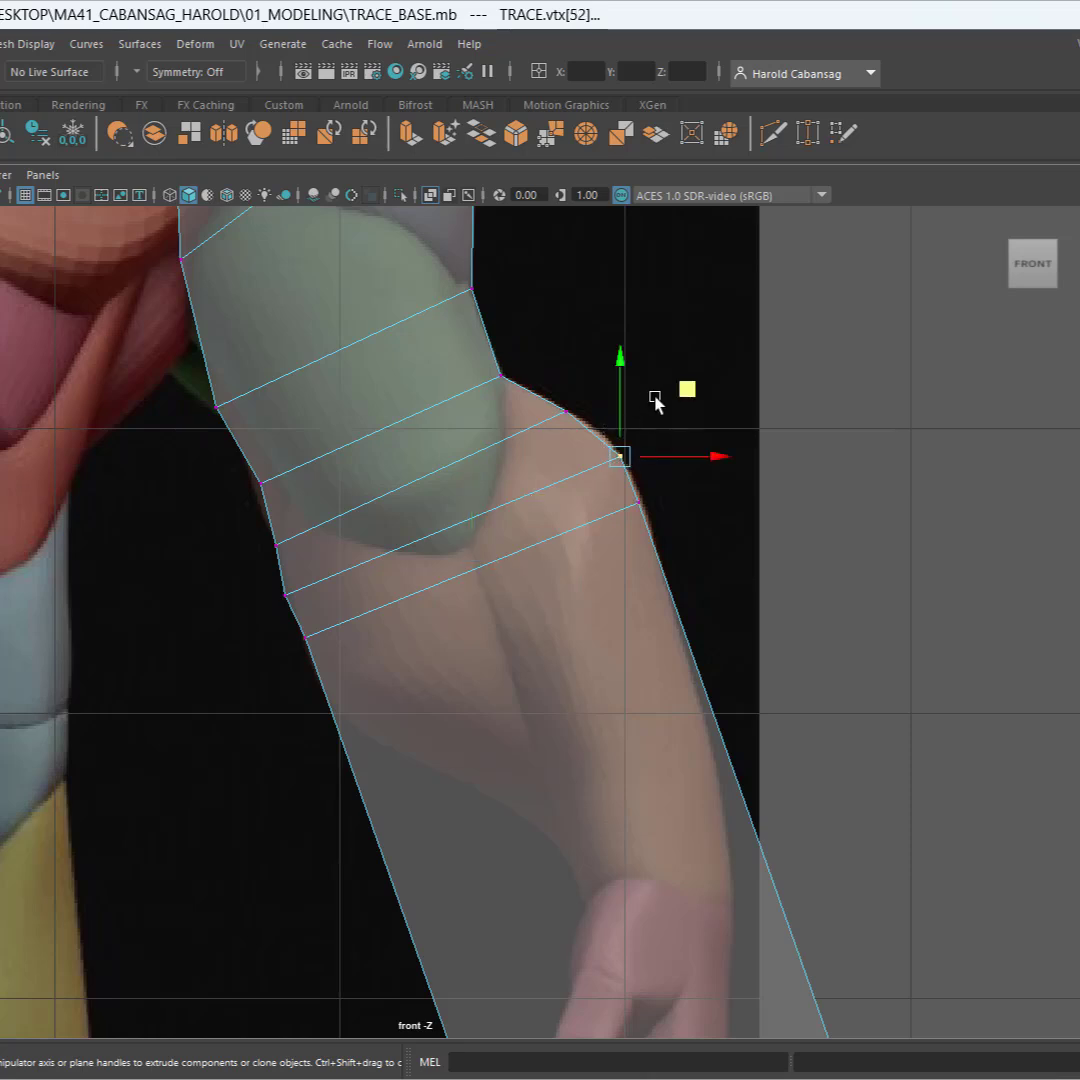
pyautogui.moveTo(677, 378); pyautogui.dragTo(665, 366)
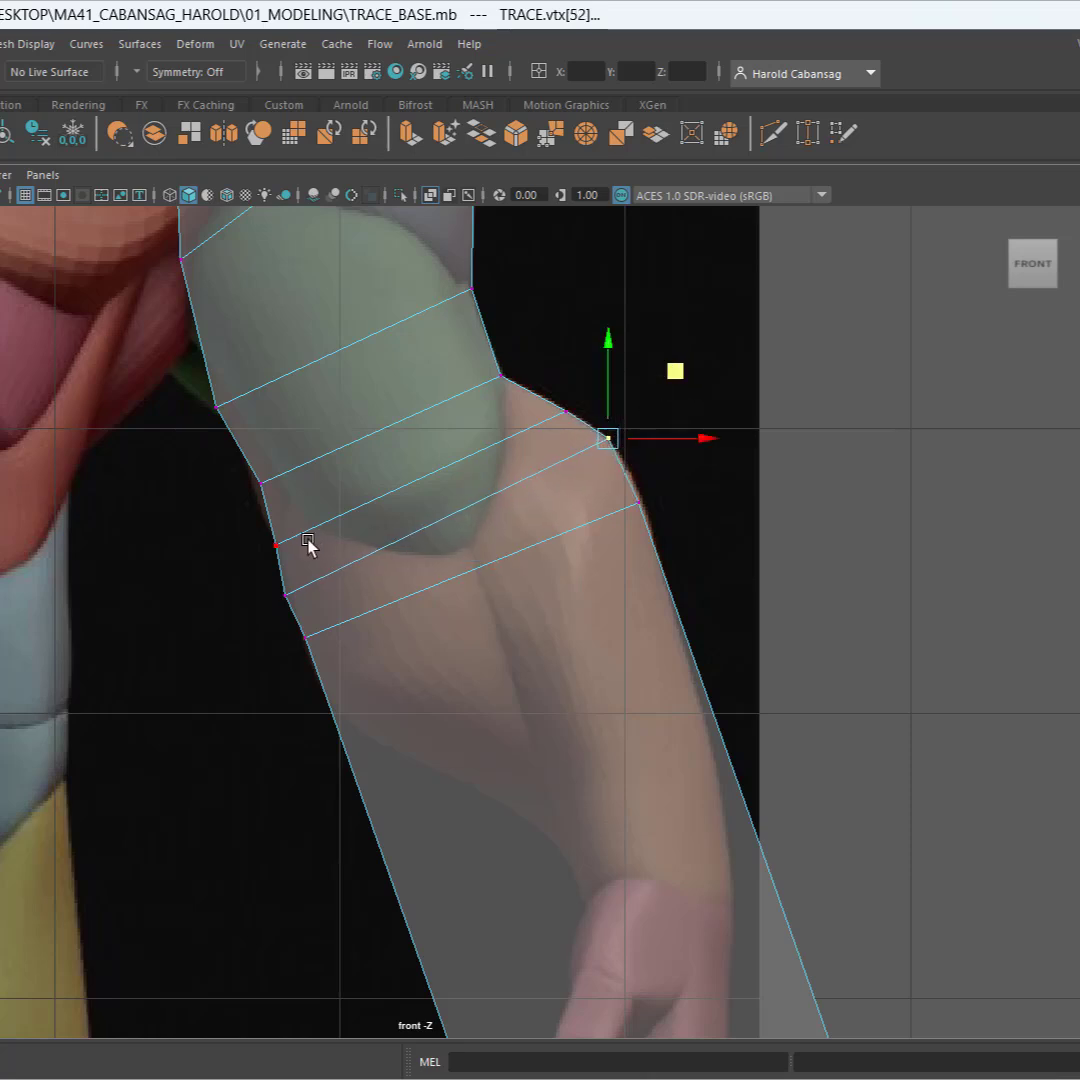
pyautogui.moveTo(237, 584); pyautogui.dragTo(314, 606)
pyautogui.moveTo(350, 531); pyautogui.dragTo(355, 532)
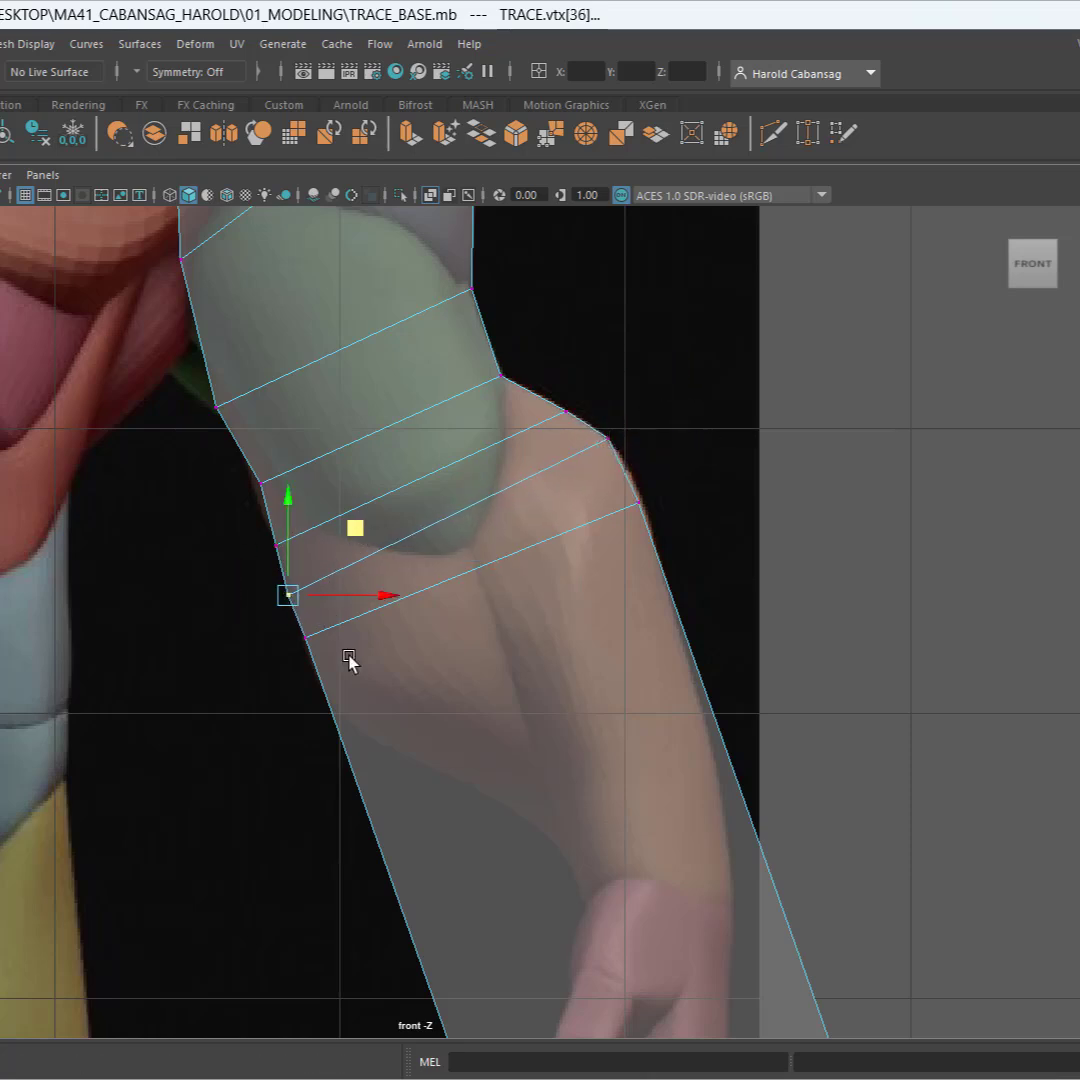
# Nudge the inner vertices of the two lowest elbow rows outward to follow the inner forearm contour.
pyautogui.click(474, 688)
pyautogui.keyDown('alt'); pyautogui.moveTo(476, 692); pyautogui.dragTo(565, 625, button='middle'); pyautogui.keyUp('alt')
pyautogui.moveTo(328, 565); pyautogui.dragTo(489, 596)
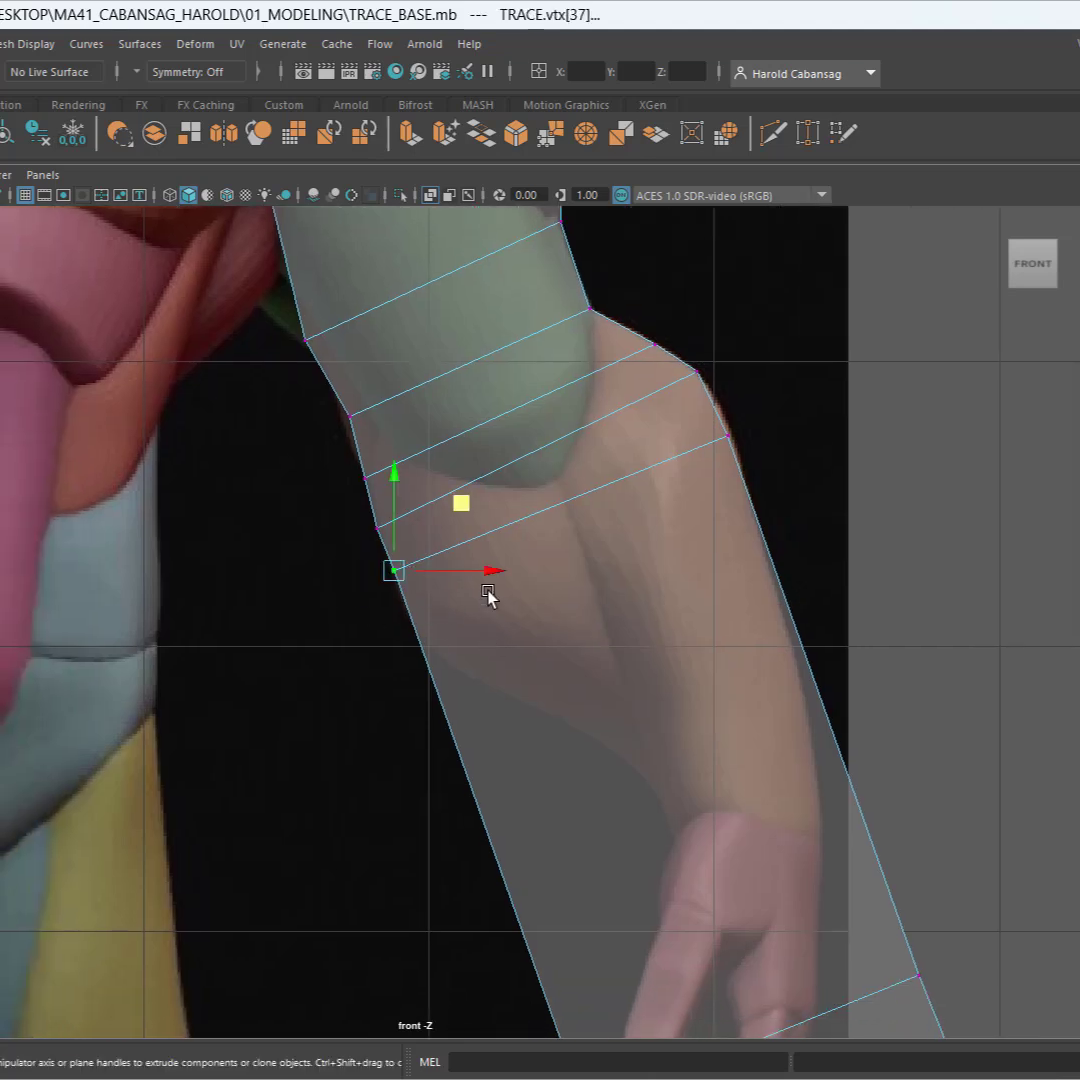
pyautogui.moveTo(461, 505)
pyautogui.mouseDown()
pyautogui.moveTo(501, 506)
pyautogui.moveTo(453, 505)
pyautogui.mouseUp()
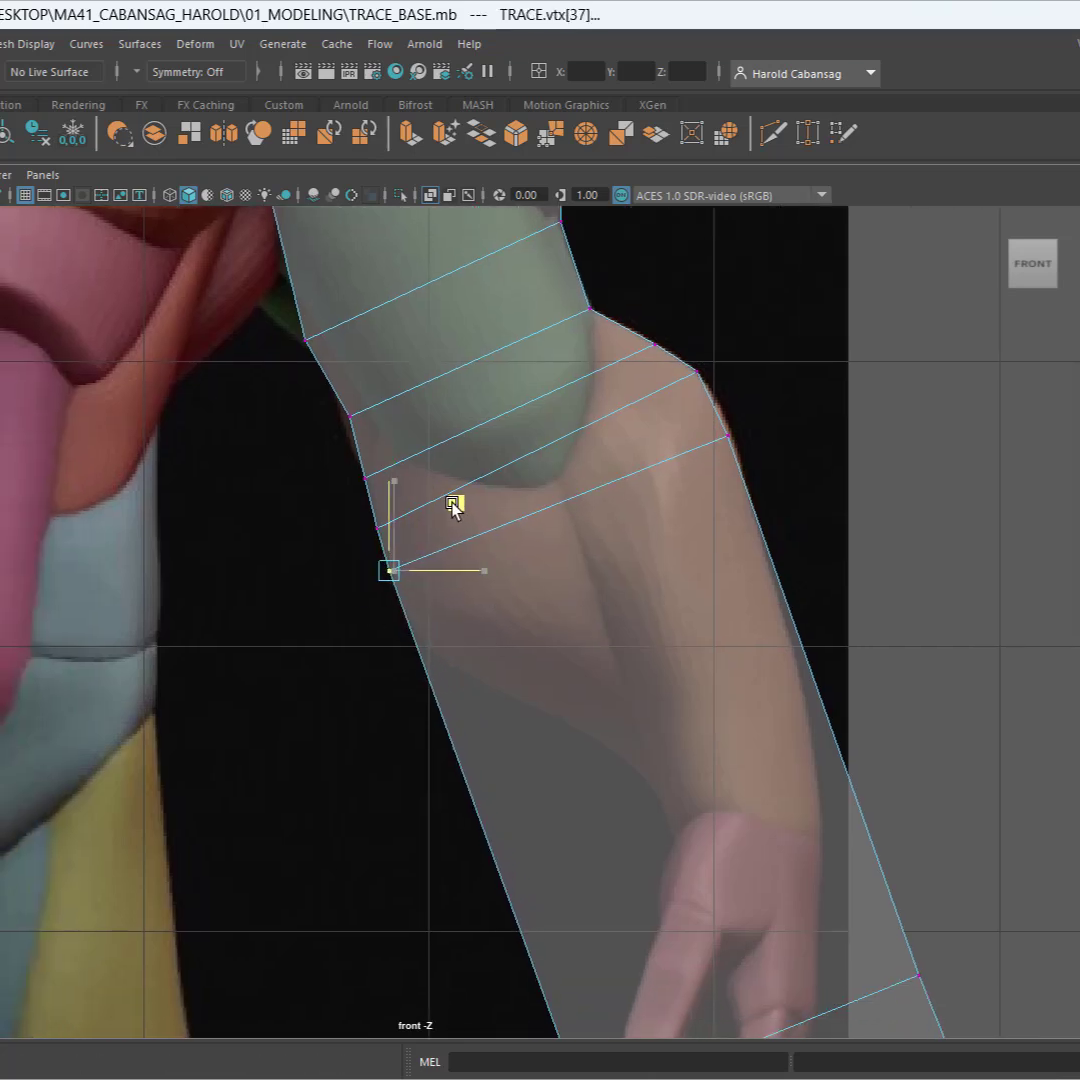
pyautogui.moveTo(345, 528); pyautogui.dragTo(428, 464)
pyautogui.moveTo(350, 552); pyautogui.dragTo(472, 607)
# Raise the next vertex row to the middle of the forearm and pull its outer vertices in to the outer forearm contour.
pyautogui.scroll(-5, 605, 655)
pyautogui.scroll(3, 602, 658)
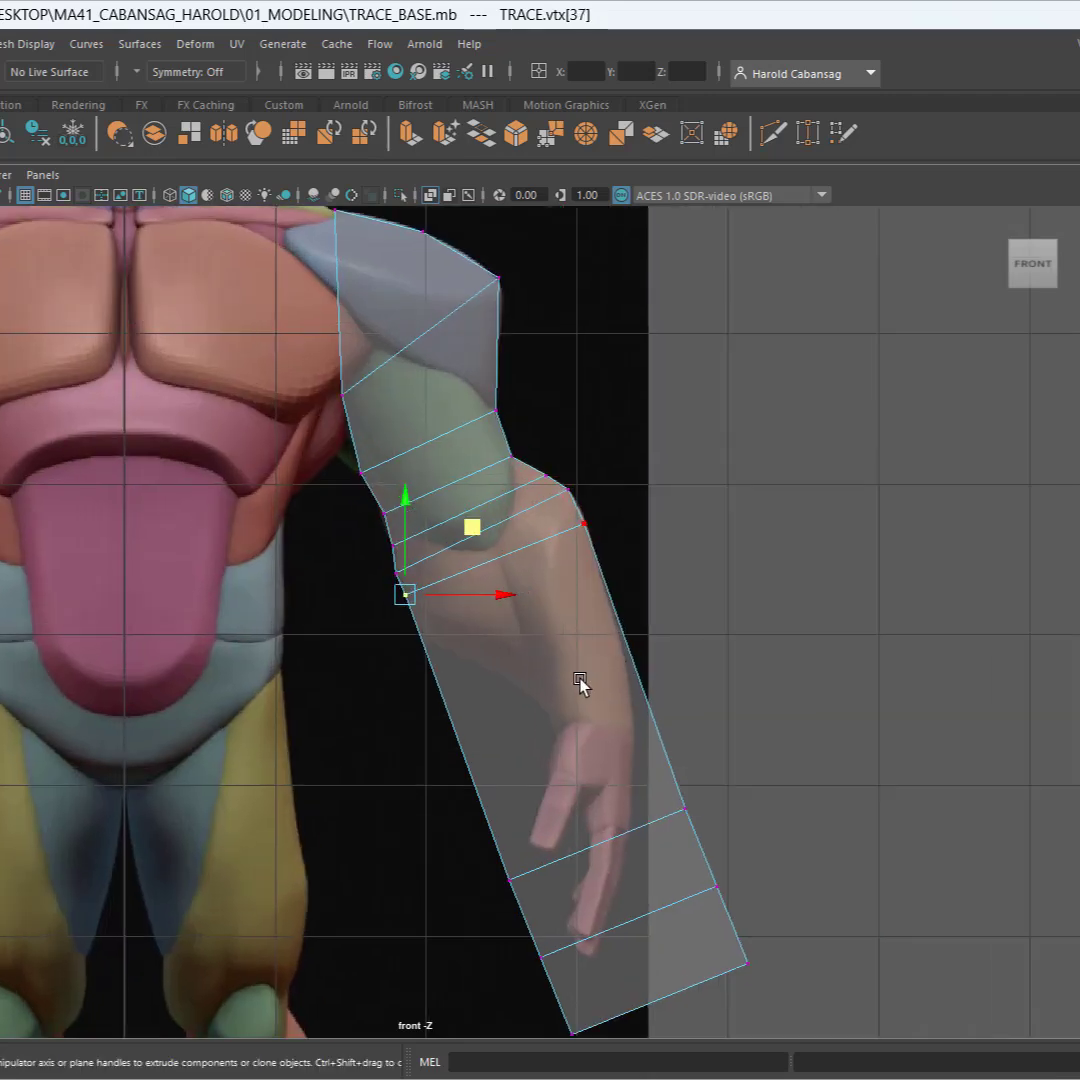
pyautogui.keyDown('alt'); pyautogui.moveTo(579, 680); pyautogui.dragTo(549, 503, button='middle'); pyautogui.keyUp('alt')
pyautogui.moveTo(605, 648); pyautogui.dragTo(604, 648)
pyautogui.keyDown('shift'); pyautogui.moveTo(381, 646); pyautogui.dragTo(542, 732); pyautogui.keyUp('shift')
pyautogui.moveTo(637, 598); pyautogui.dragTo(615, 391)
pyautogui.click(630, 427)
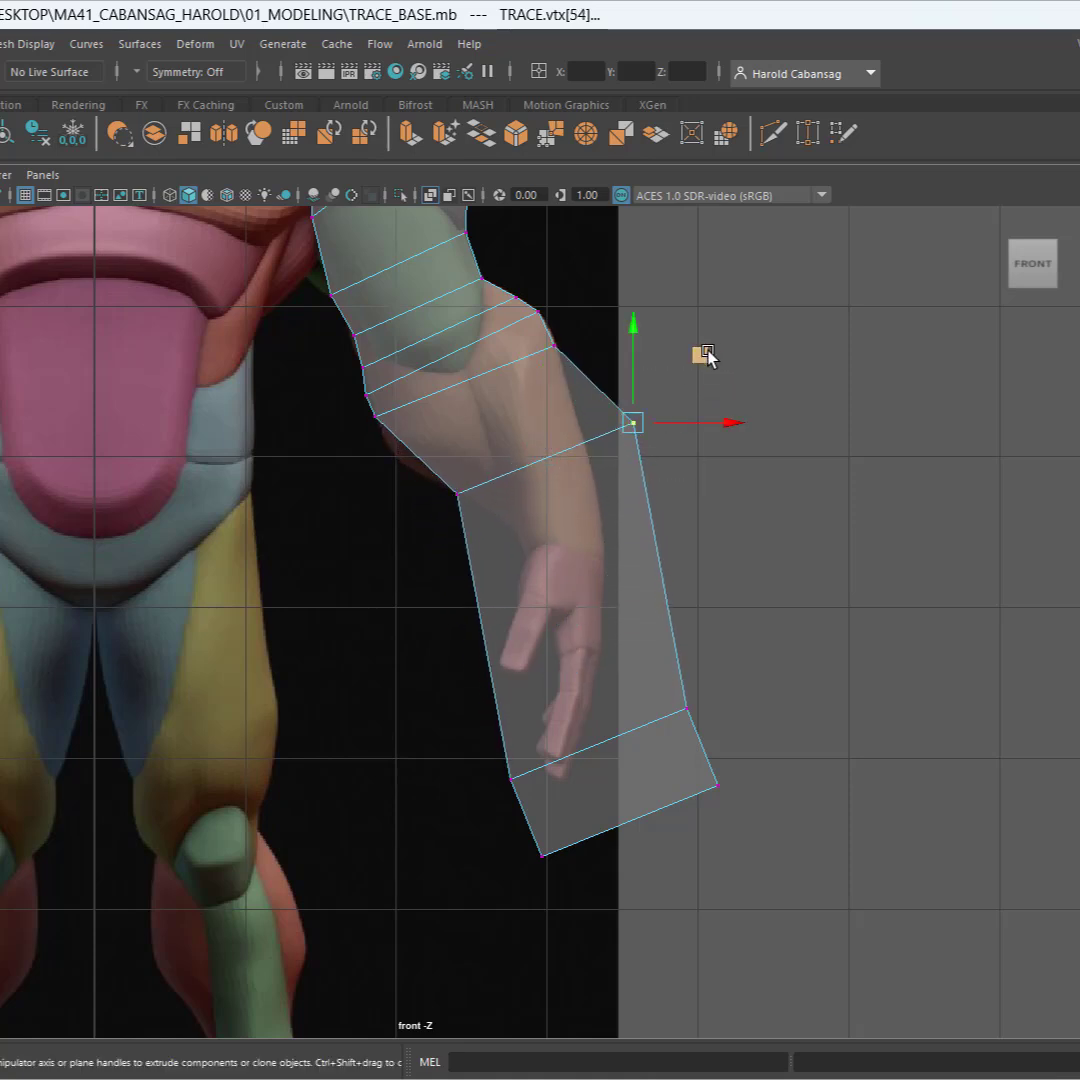
pyautogui.moveTo(705, 355); pyautogui.dragTo(644, 360)
# Fine-tune the mid-forearm row's inner and outer vertices and the inner vertices of the row above along the forearm contours.
pyautogui.scroll(5, 531, 432)
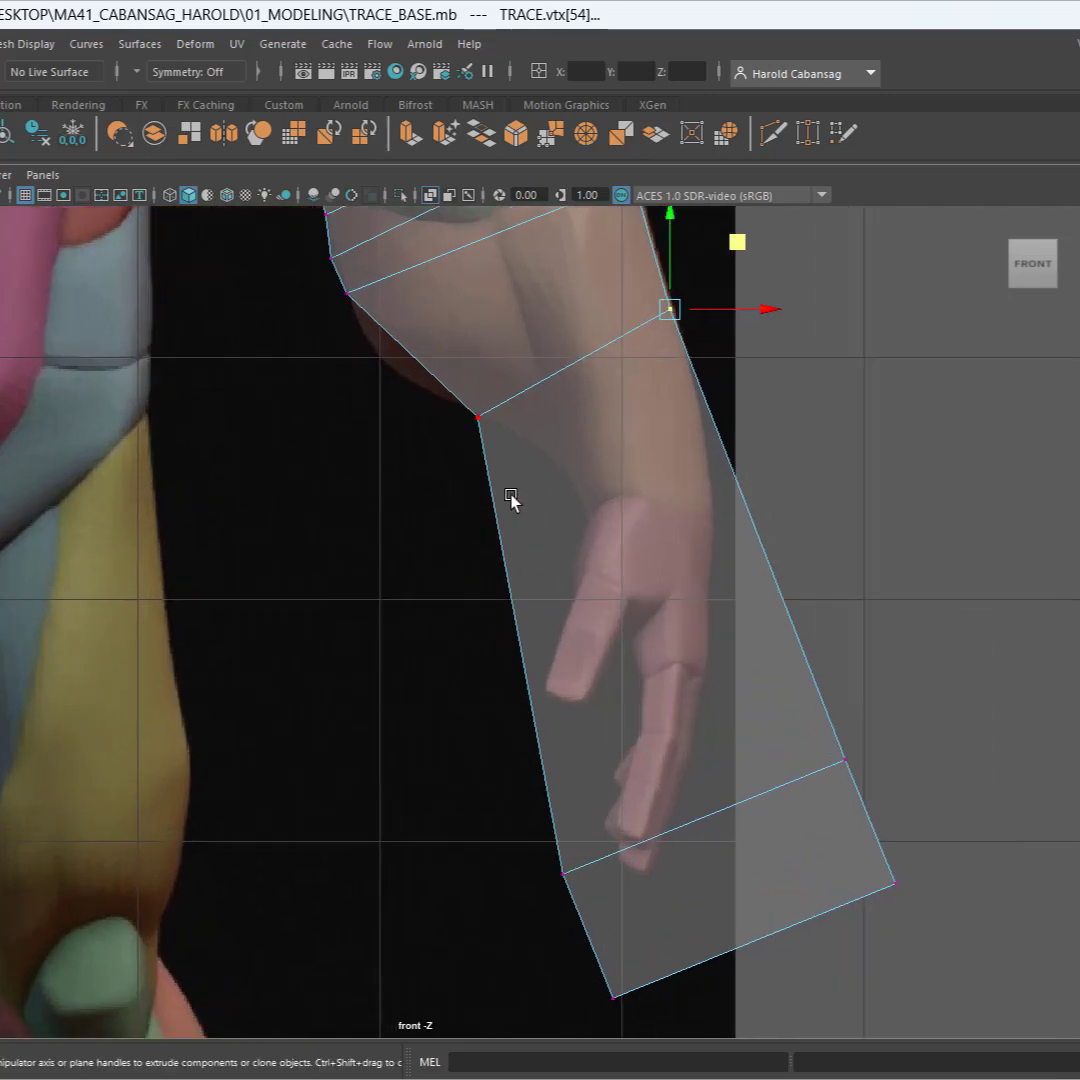
pyautogui.keyDown('alt'); pyautogui.moveTo(540, 362); pyautogui.dragTo(429, 718, button='middle'); pyautogui.keyUp('alt')
pyautogui.click(429, 718)
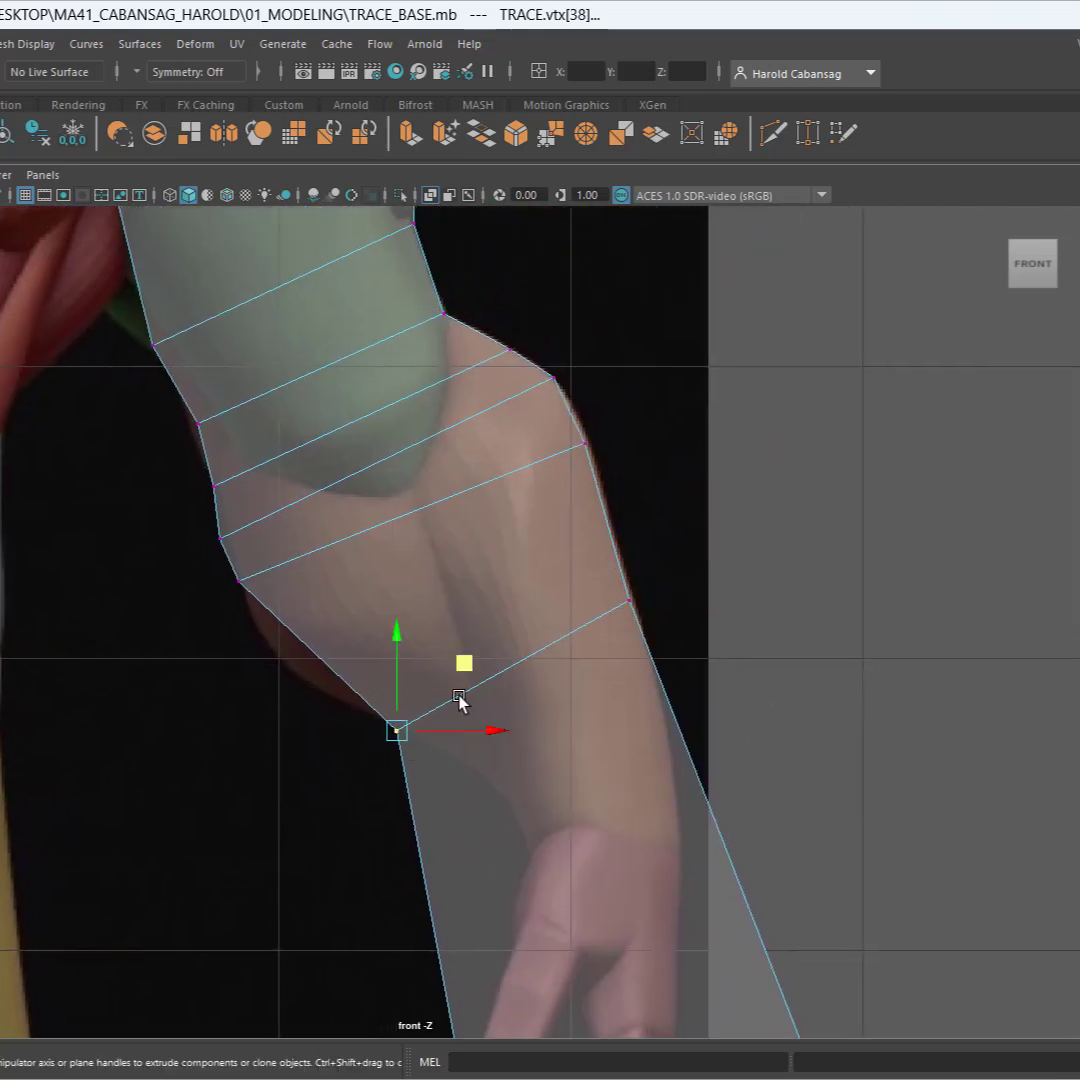
pyautogui.moveTo(466, 671); pyautogui.dragTo(441, 655)
pyautogui.moveTo(168, 576); pyautogui.dragTo(286, 625)
pyautogui.moveTo(305, 517); pyautogui.dragTo(309, 523)
pyautogui.moveTo(685, 540)
pyautogui.mouseDown()
pyautogui.moveTo(605, 643)
pyautogui.moveTo(697, 513)
pyautogui.mouseUp()
# Raise the next vertex row to the wrist and pull its outer vertices in to the outer wrist contour.
pyautogui.keyDown('alt'); pyautogui.moveTo(697, 513); pyautogui.dragTo(689, 338, button='middle'); pyautogui.keyUp('alt')
pyautogui.moveTo(952, 646); pyautogui.dragTo(608, 858)
pyautogui.moveTo(716, 740); pyautogui.dragTo(738, 298)
pyautogui.moveTo(856, 260); pyautogui.dragTo(790, 388)
pyautogui.keyDown('alt'); pyautogui.moveTo(780, 438); pyautogui.dragTo(714, 488, button='middle'); pyautogui.keyUp('alt')
pyautogui.moveTo(795, 321); pyautogui.dragTo(615, 451)
# Raise the last vertex row to the knuckles and pull its outer vertices in to the hand's outer edge.
pyautogui.keyDown('alt'); pyautogui.moveTo(577, 657); pyautogui.dragTo(626, 409, button='middle'); pyautogui.keyUp('alt')
pyautogui.moveTo(875, 607); pyautogui.dragTo(387, 927)
pyautogui.moveTo(706, 735); pyautogui.dragTo(744, 350)
pyautogui.moveTo(903, 268); pyautogui.dragTo(808, 436)
pyautogui.keyDown('alt'); pyautogui.moveTo(808, 436); pyautogui.dragTo(718, 523, button='middle'); pyautogui.keyUp('alt')
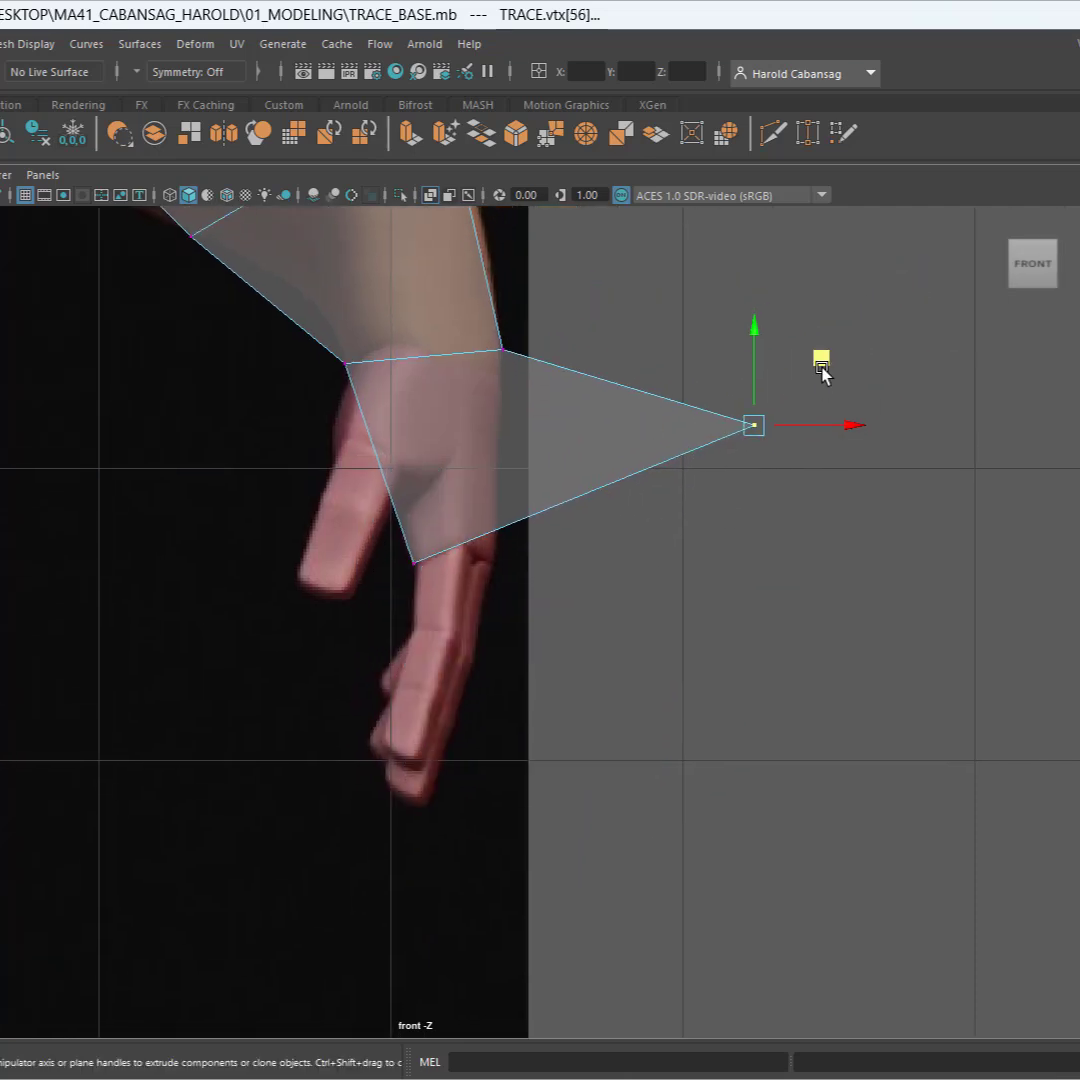
pyautogui.moveTo(820, 362); pyautogui.dragTo(571, 500)
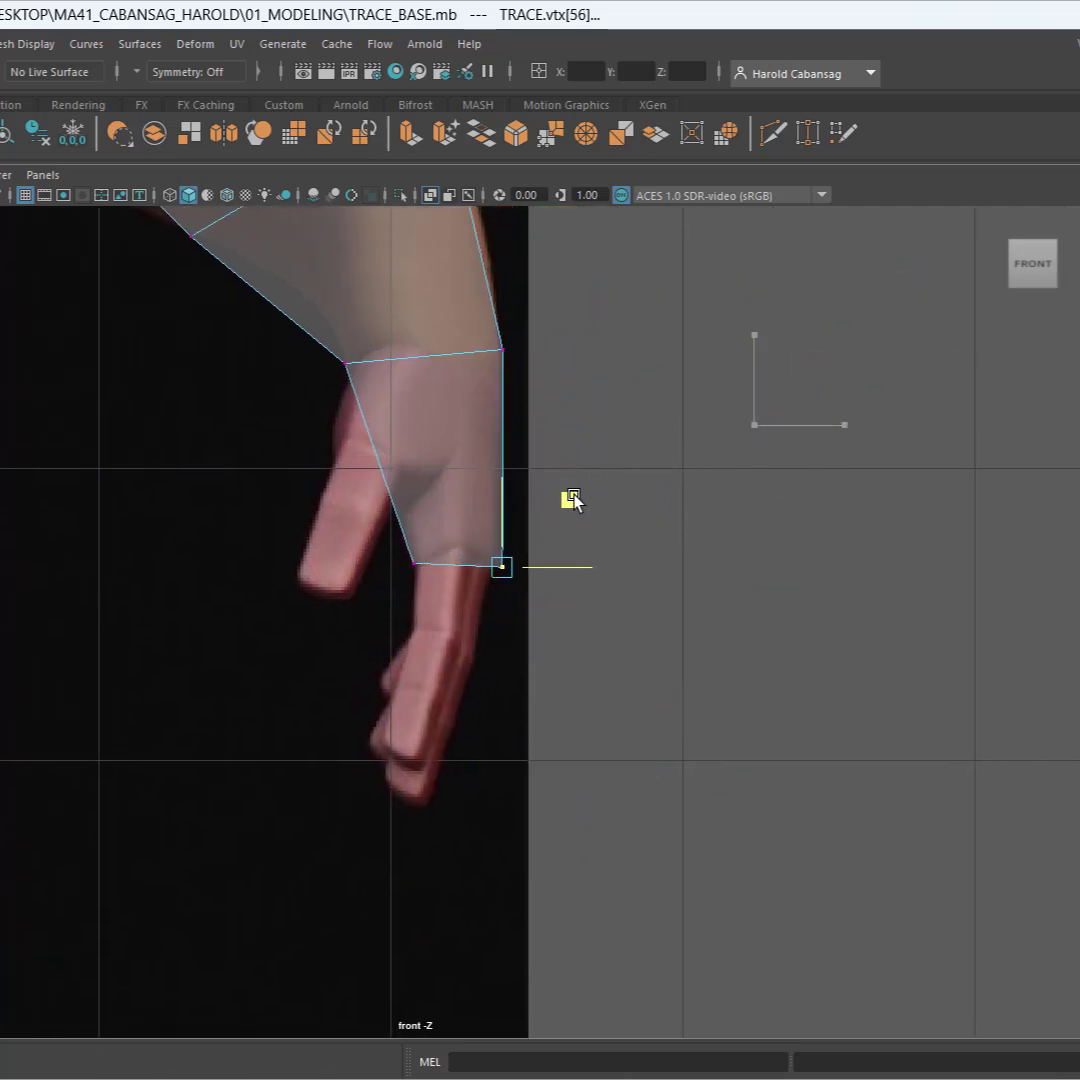
# Nudge the wrist's inner vertices up and toward the hand to match the wrist contour, and save the scene.
pyautogui.keyDown('alt'); pyautogui.moveTo(571, 500); pyautogui.dragTo(773, 789, button='middle'); pyautogui.keyUp('alt')
pyautogui.moveTo(498, 680); pyautogui.dragTo(499, 686)
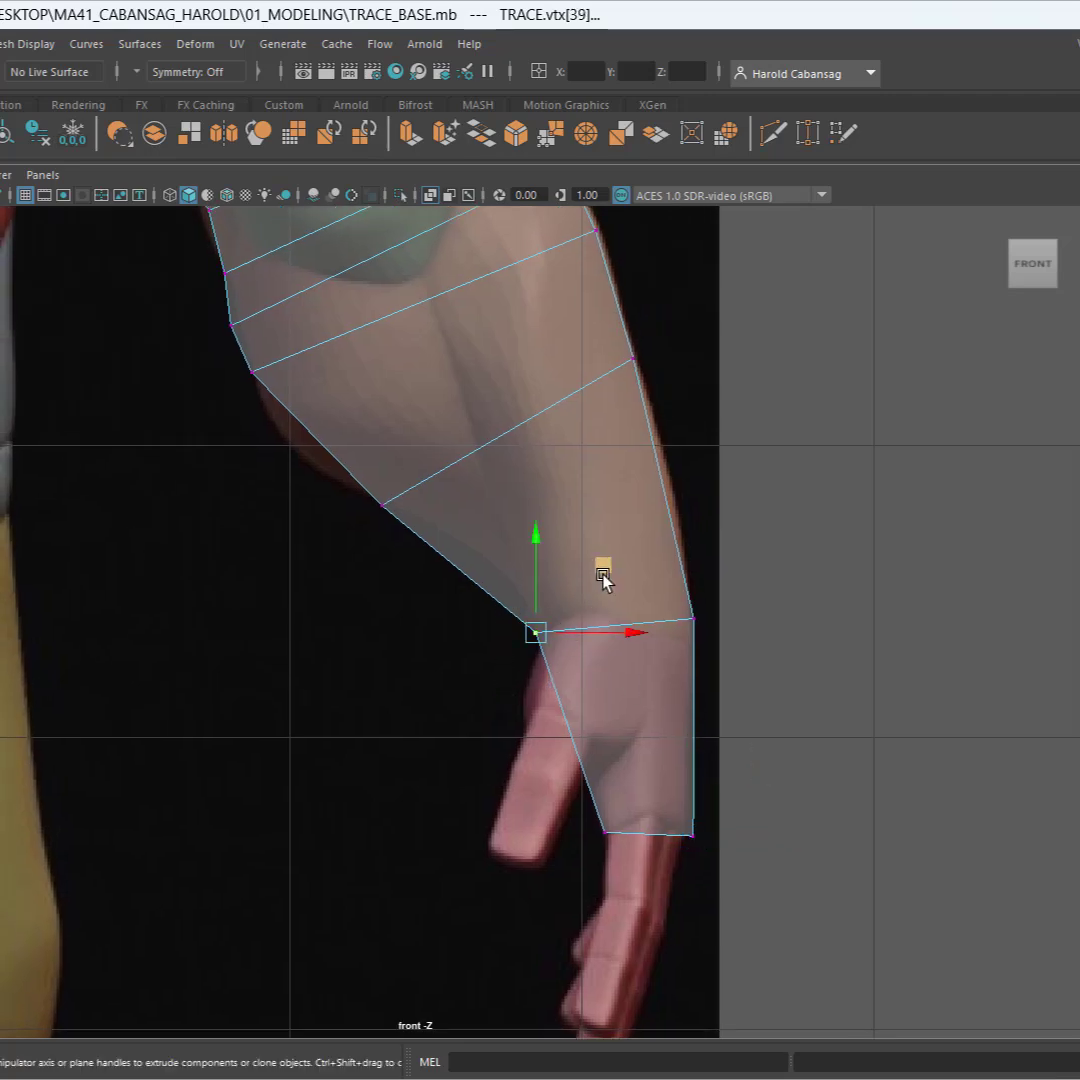
pyautogui.moveTo(603, 576); pyautogui.dragTo(615, 571)
pyautogui.scroll(-5, 705, 563)
pyautogui.keyDown('alt'); pyautogui.moveTo(725, 639); pyautogui.dragTo(804, 887, button='middle'); pyautogui.keyUp('alt')
pyautogui.scroll(3, 494, 656)
pyautogui.hotkey('ctrl', 's')
# Shift the outer vertices just below the forearm bulge's corner slightly up and inward, clear the selection and save the scene.
pyautogui.keyDown('alt'); pyautogui.moveTo(557, 680); pyautogui.dragTo(503, 452, button='middle'); pyautogui.keyUp('alt')
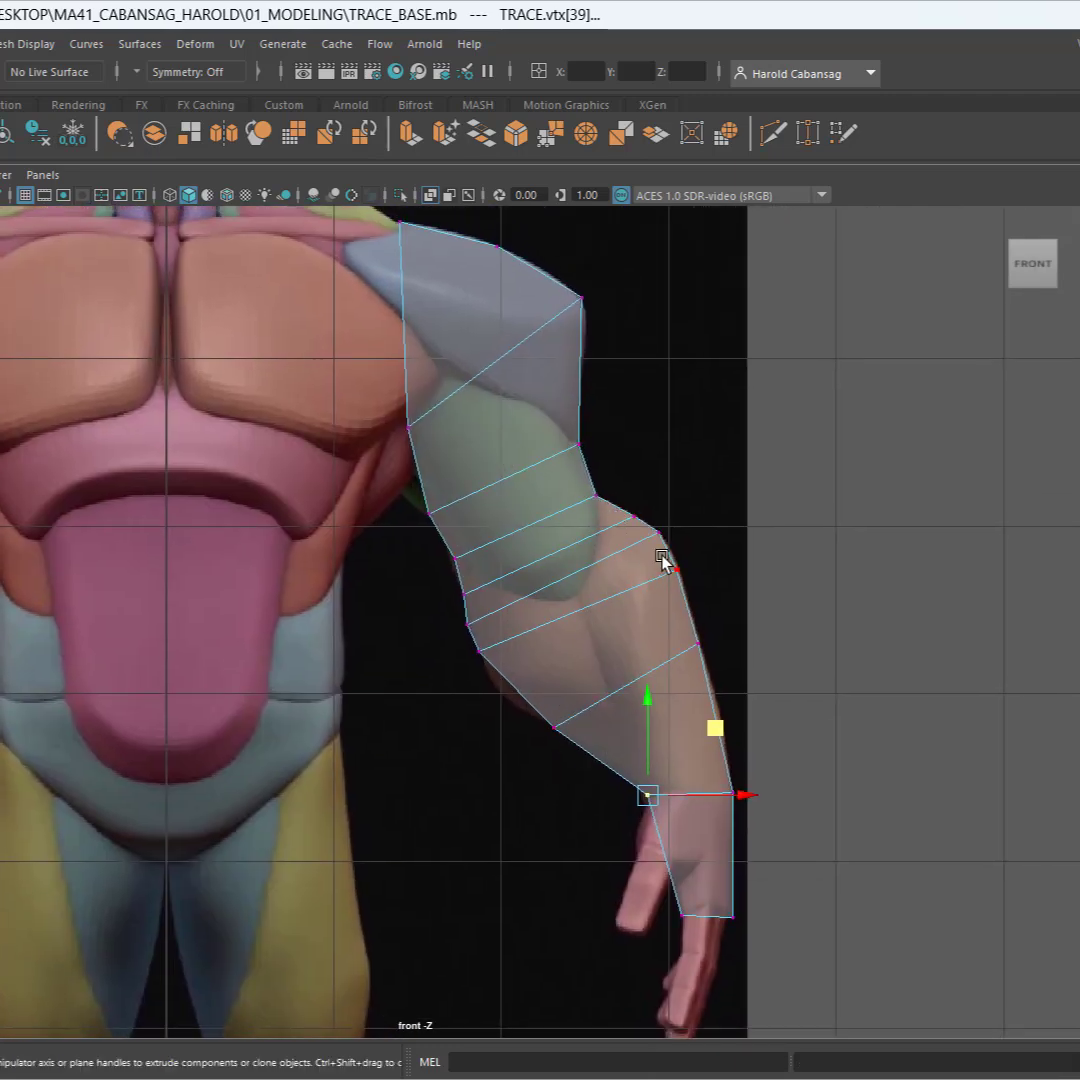
pyautogui.scroll(5, 571, 518)
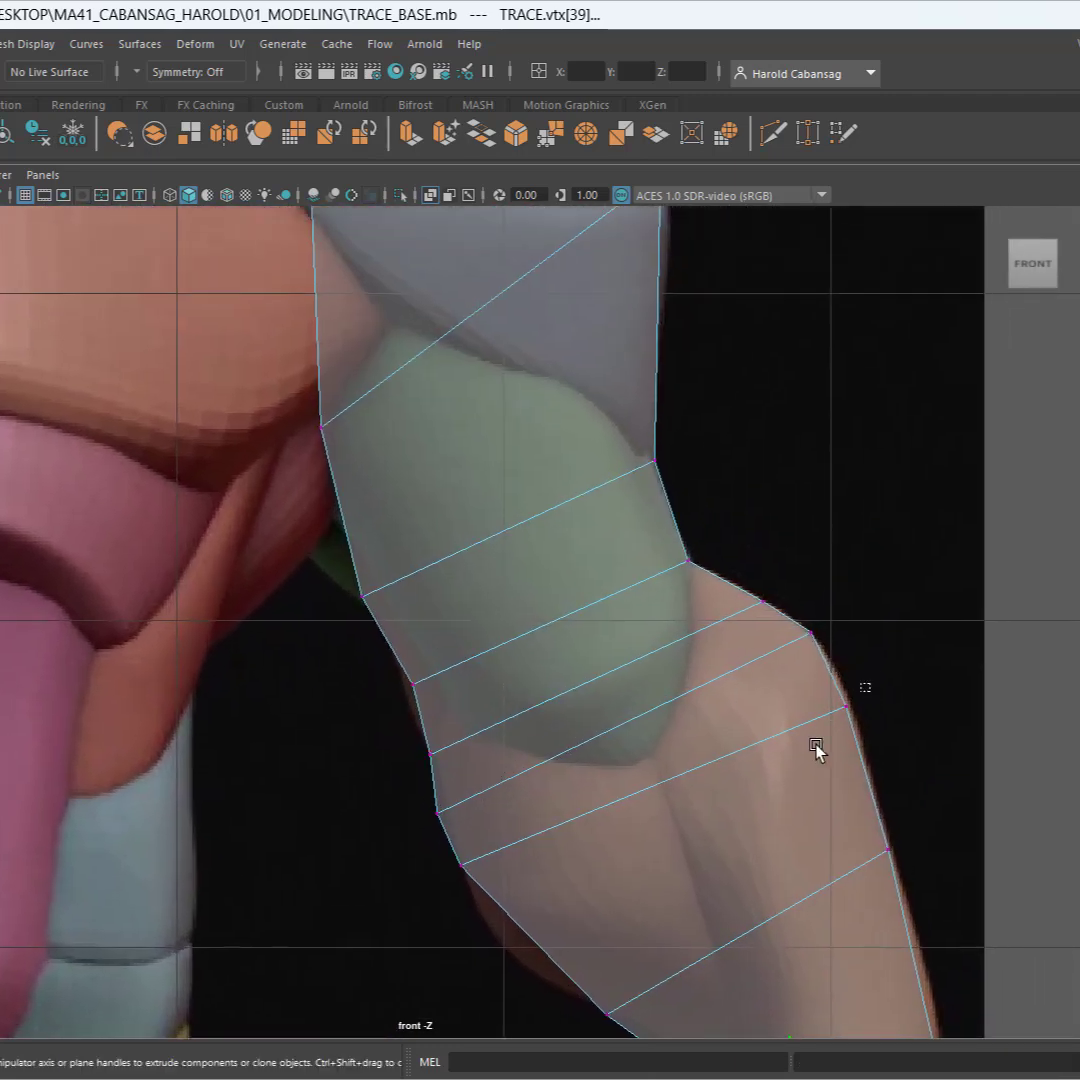
pyautogui.moveTo(870, 683); pyautogui.dragTo(816, 746)
pyautogui.moveTo(911, 637); pyautogui.dragTo(899, 604, button='middle')
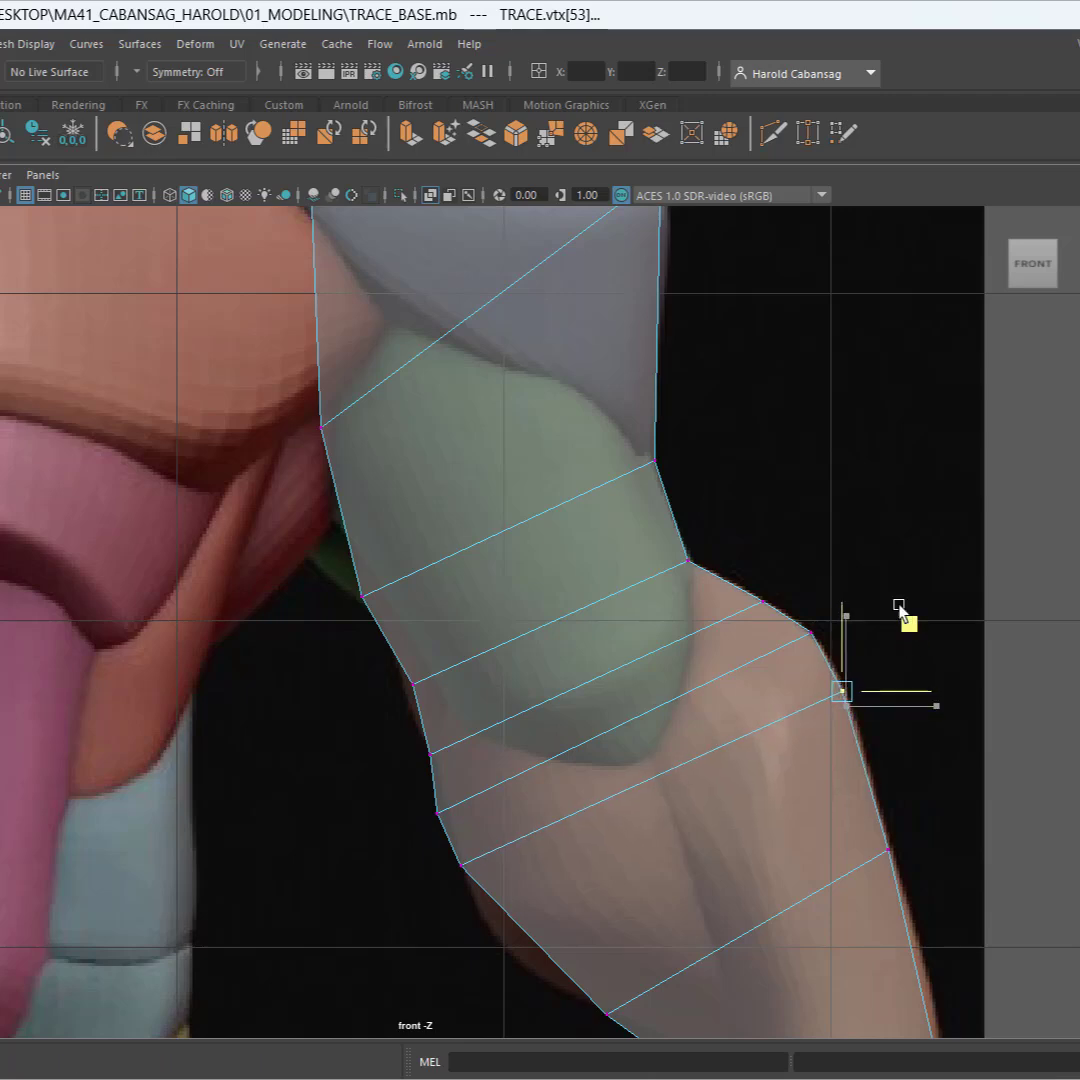
pyautogui.click(718, 484)
pyautogui.scroll(-5, 535, 675)
pyautogui.scroll(2, 566, 697)
pyautogui.hotkey('ctrl', 's')
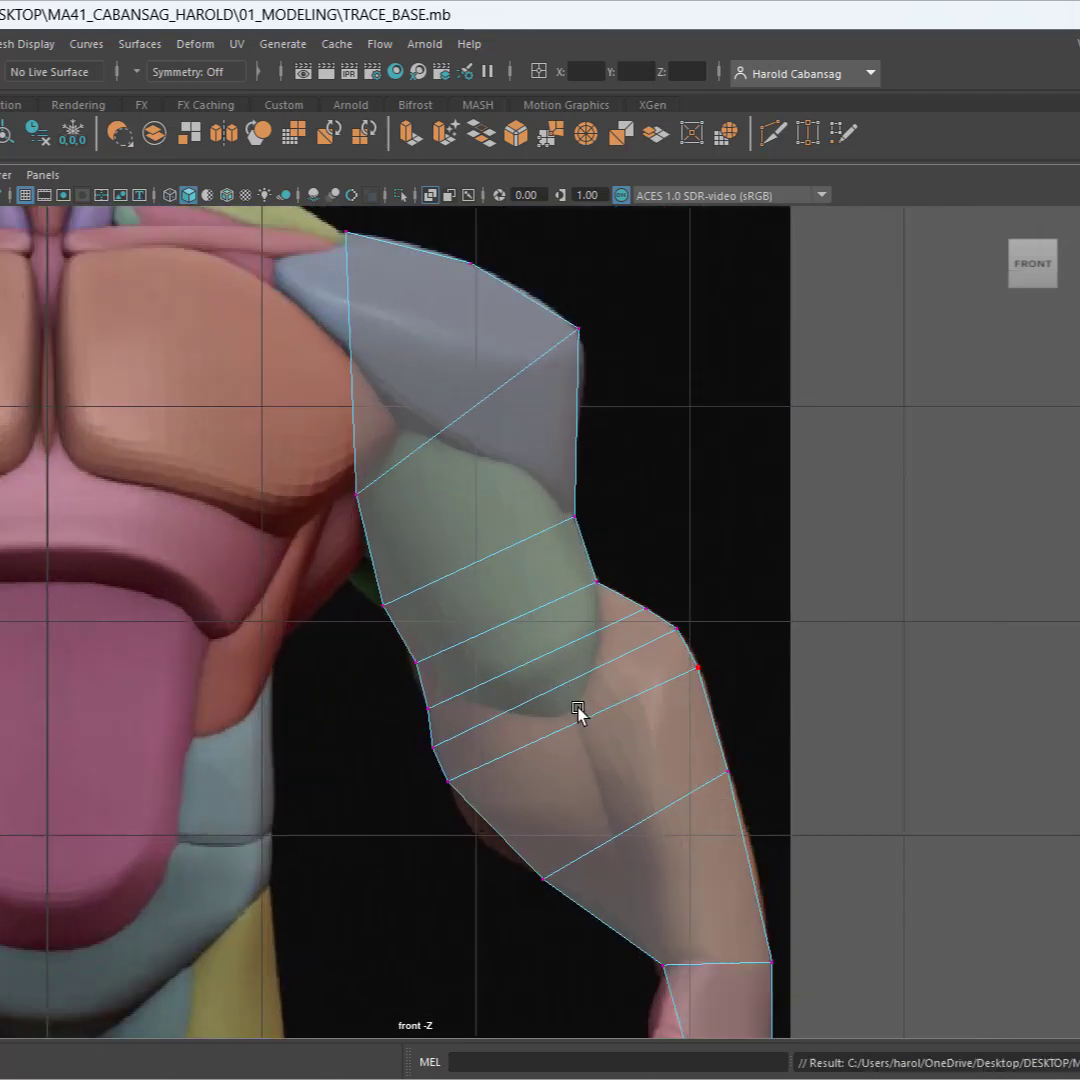
# Switch the viewport from the front view to the side orthographic view and frame the arm against the side reference.
pyautogui.scroll(-5, 578, 711)
pyautogui.scroll(4, 475, 535)
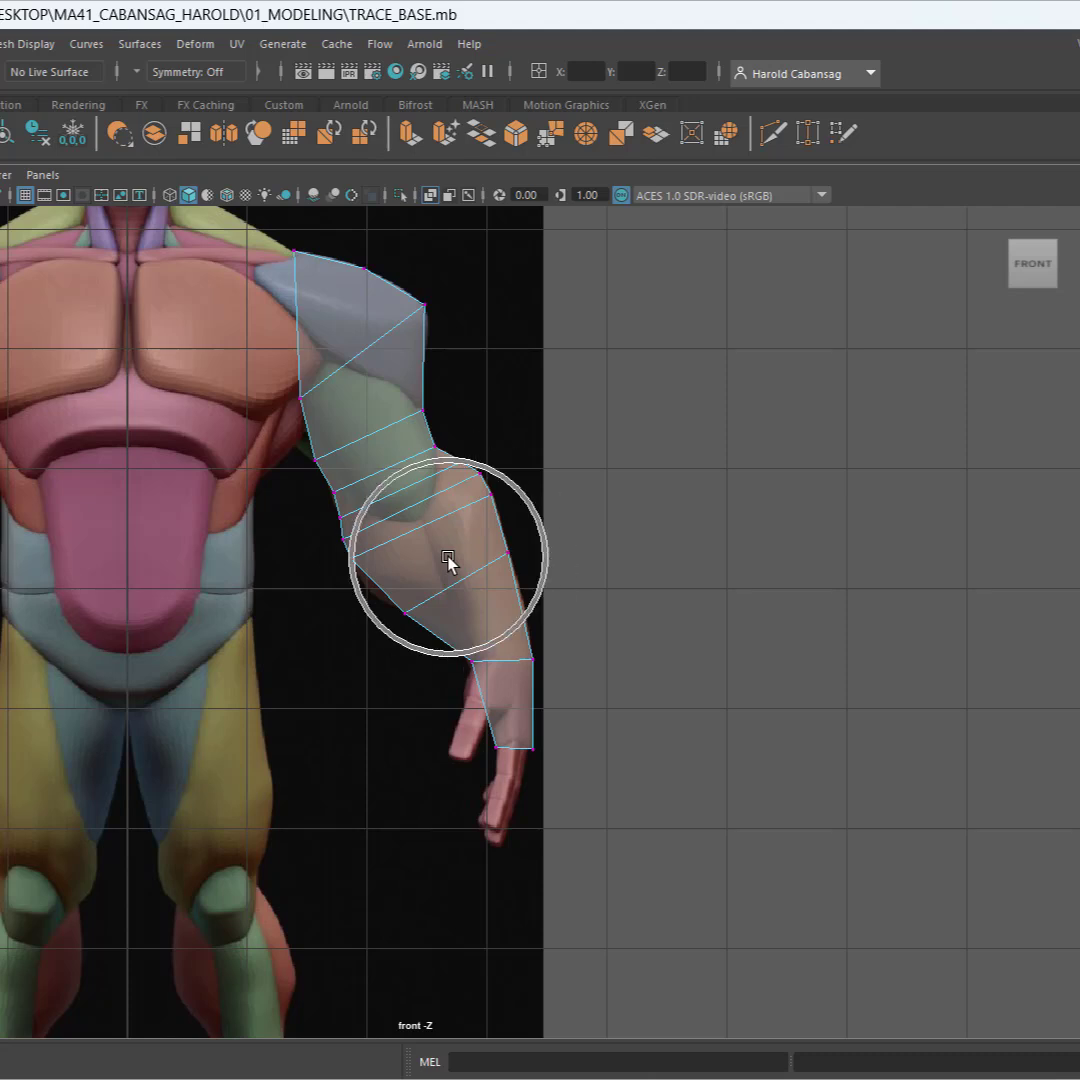
pyautogui.keyDown('shift'); pyautogui.click(448, 560); pyautogui.keyUp('shift')
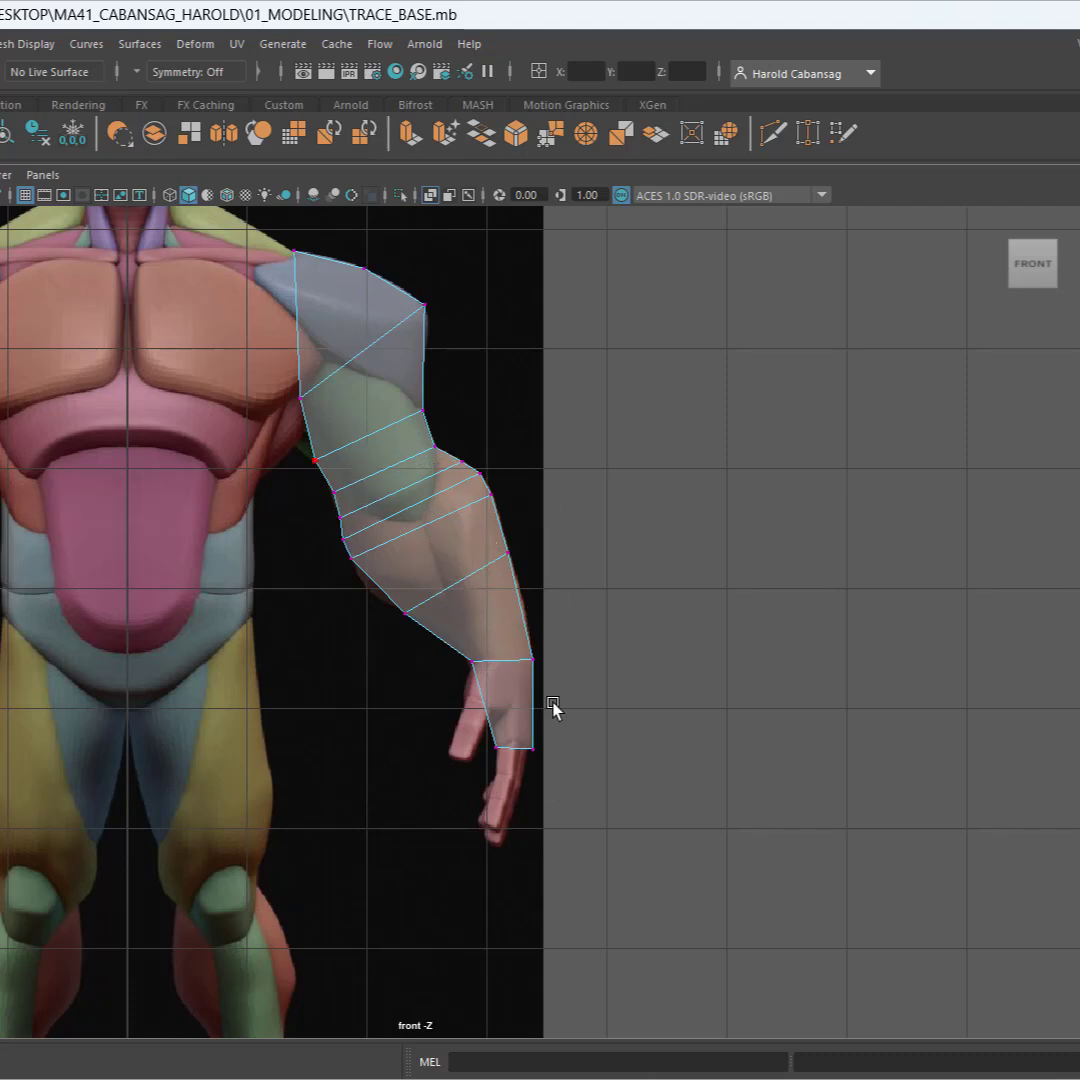
pyautogui.click(40, 175)
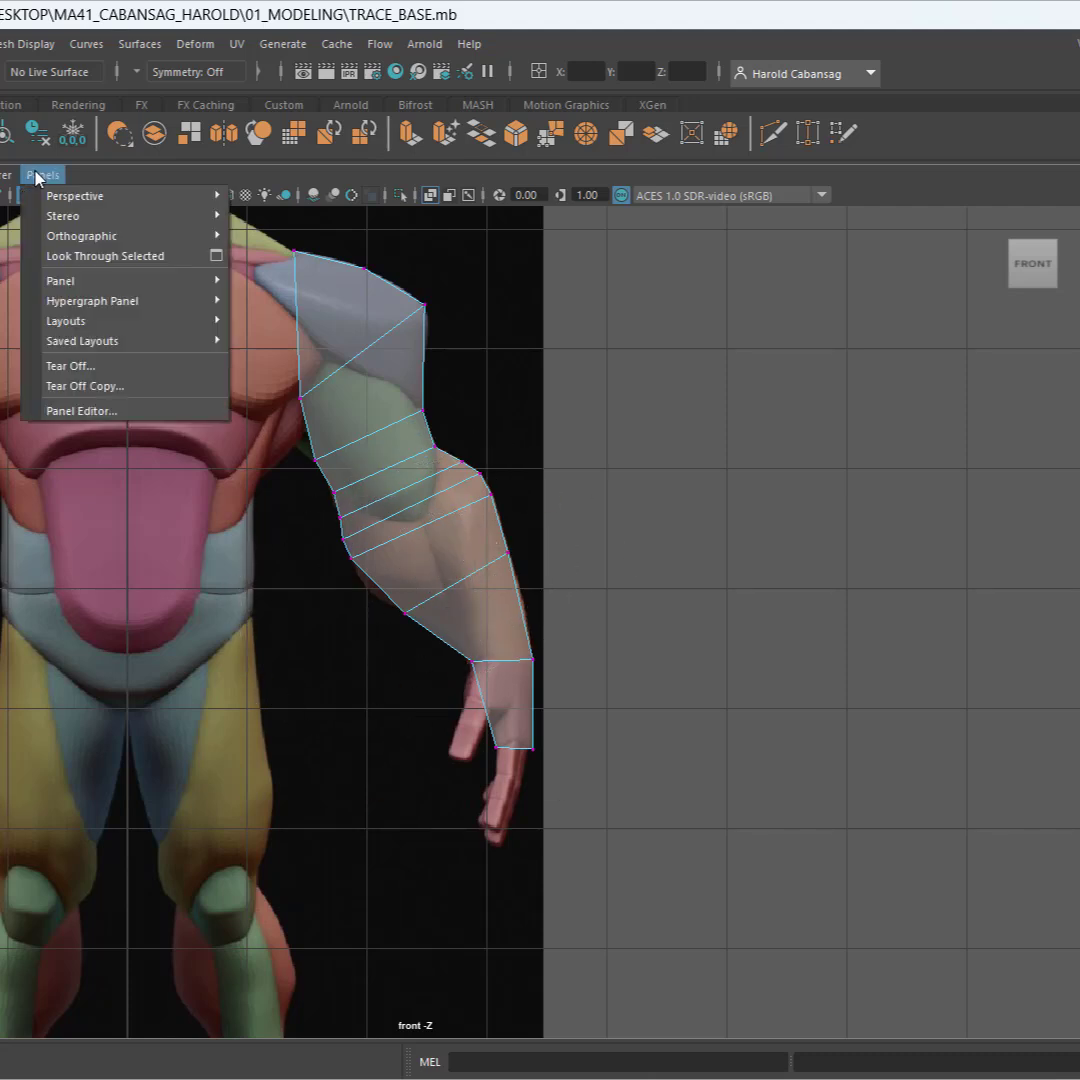
pyautogui.moveTo(52, 240)
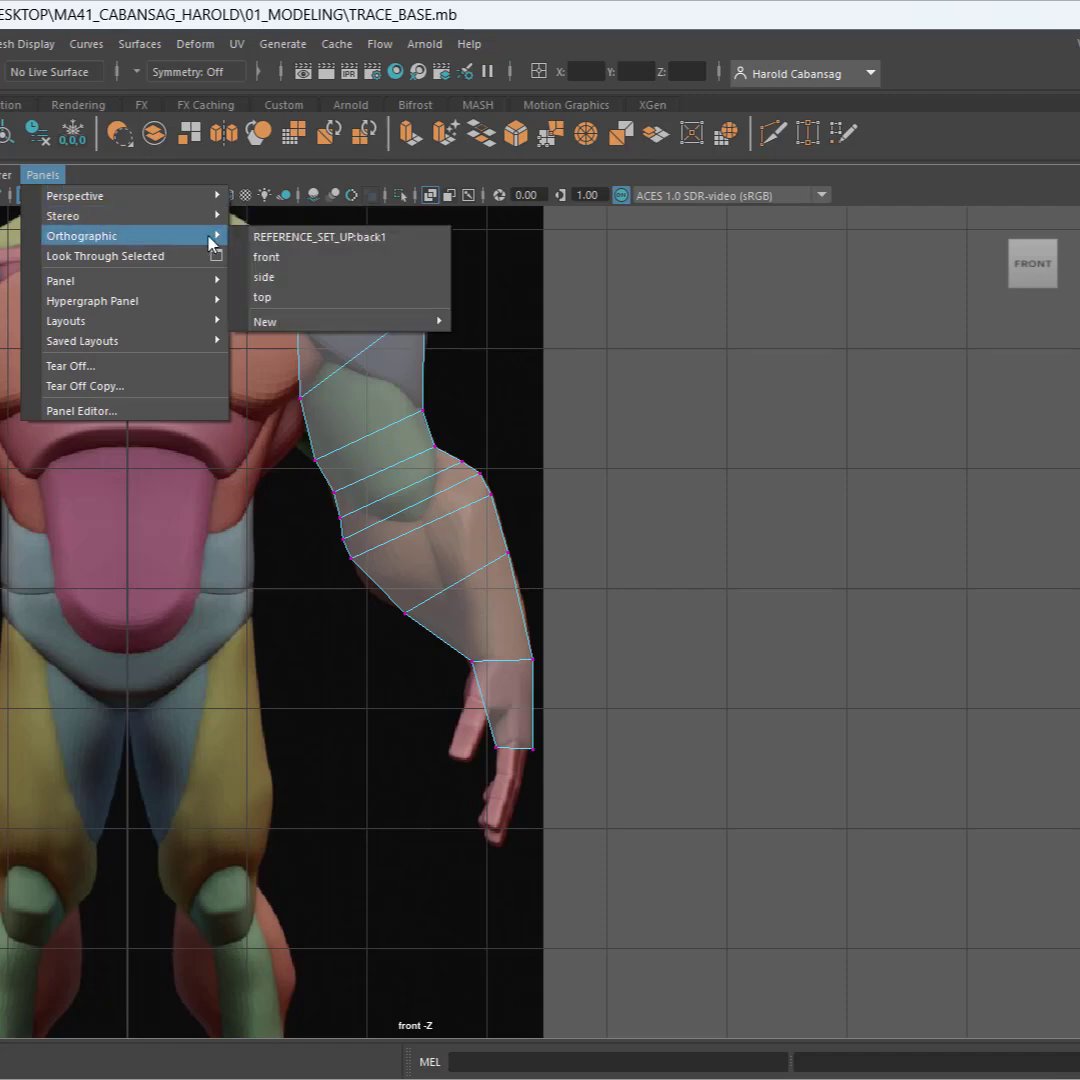
pyautogui.click(264, 277)
pyautogui.scroll(-5, 497, 470)
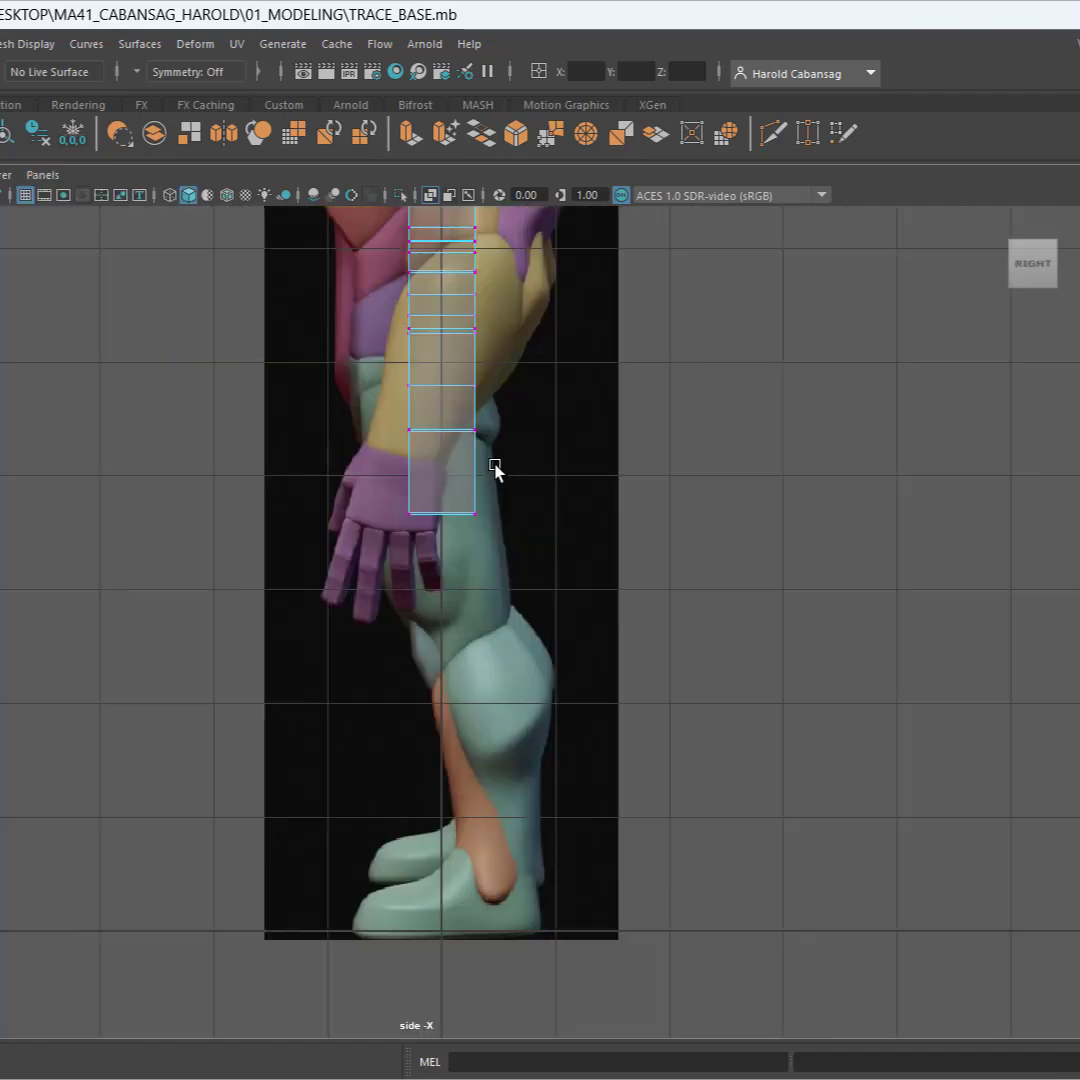
pyautogui.scroll(5, 489, 557)
pyautogui.scroll(2, 447, 540)
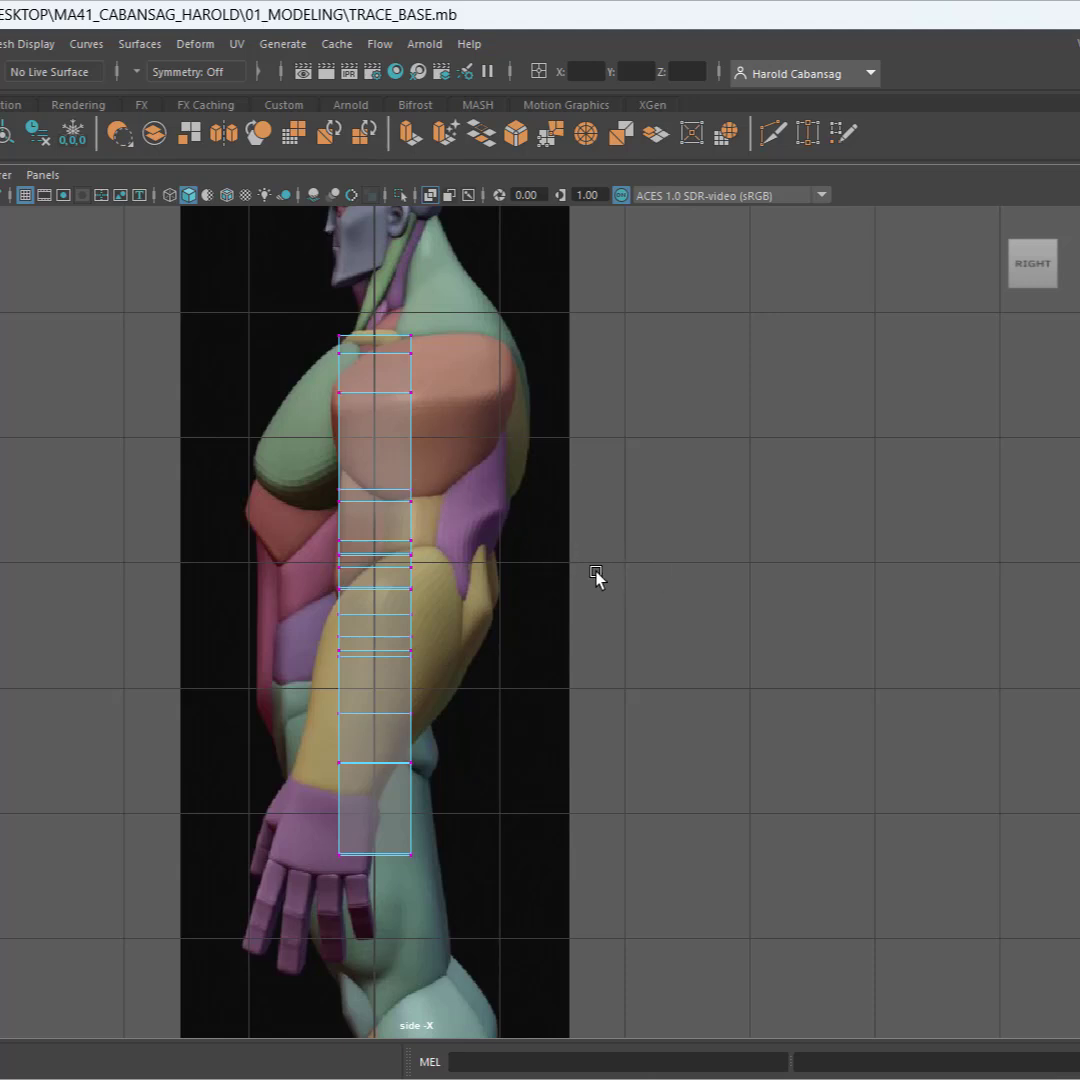
pyautogui.keyDown('alt'); pyautogui.moveTo(596, 576); pyautogui.dragTo(479, 580, button='middle'); pyautogui.keyUp('alt')
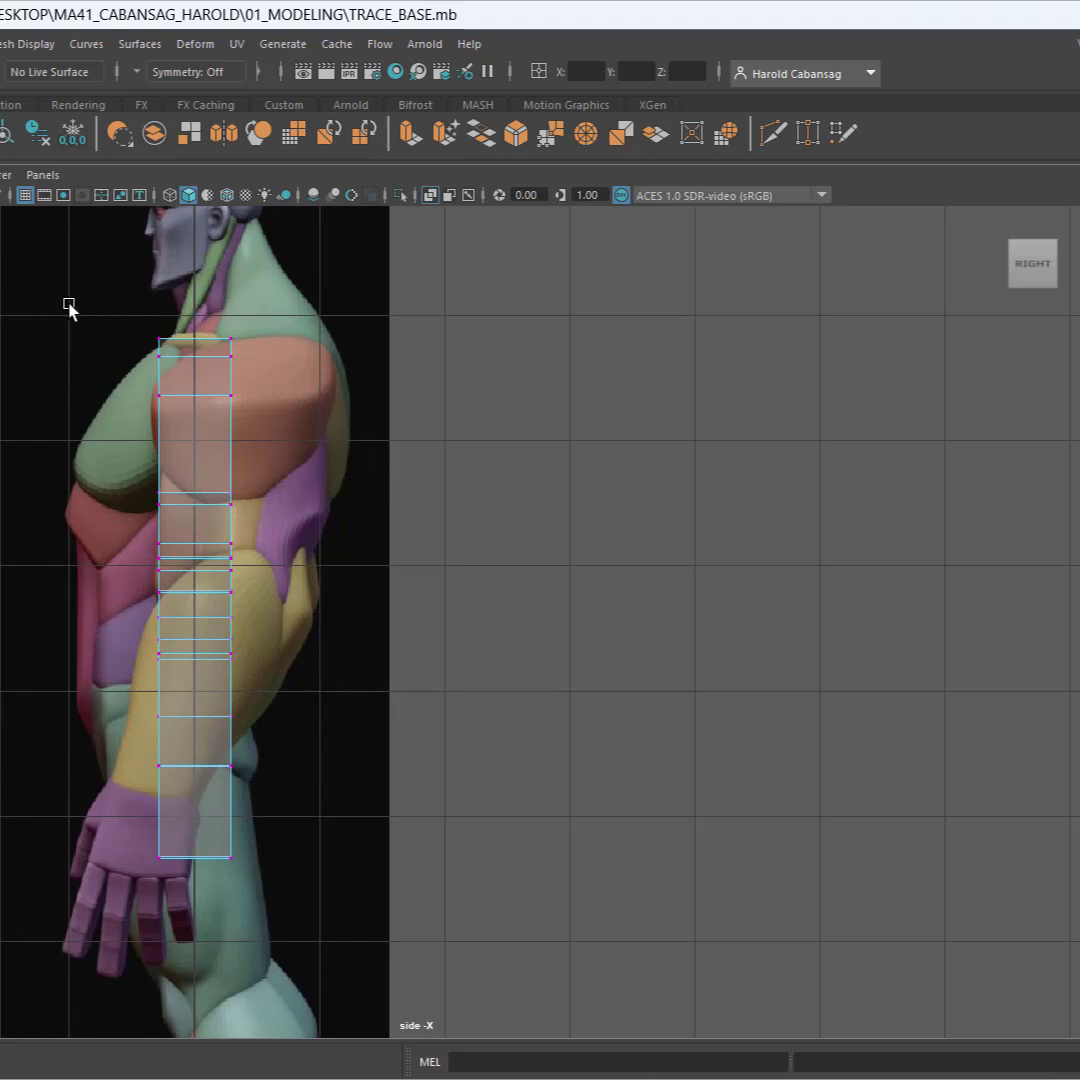
# Shift all of the arm's vertices back and scale them wider in depth to span the shoulder in the side reference.
pyautogui.moveTo(69, 307)
pyautogui.mouseDown()
pyautogui.moveTo(395, 974)
pyautogui.moveTo(378, 891)
pyautogui.mouseUp()
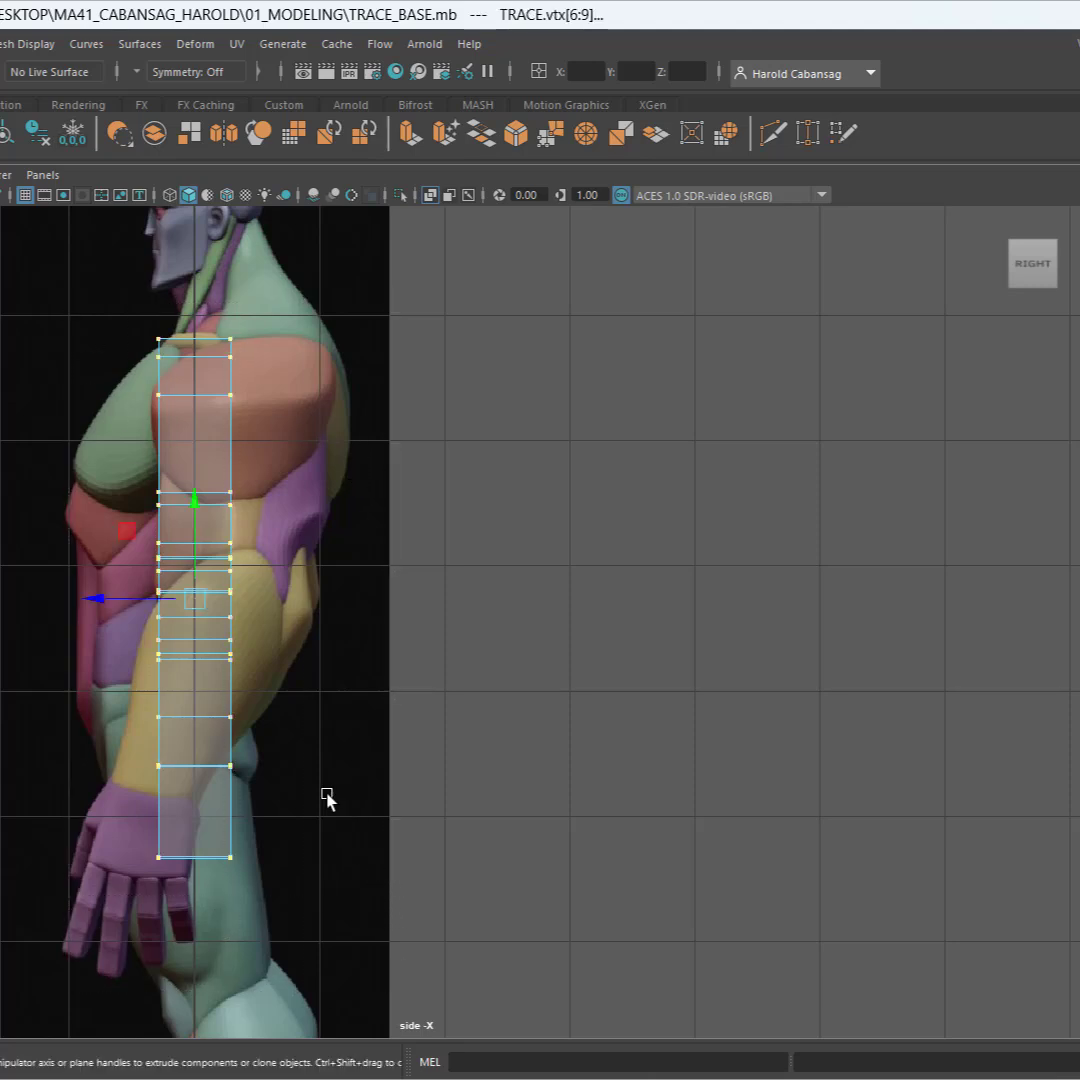
pyautogui.moveTo(101, 600); pyautogui.dragTo(155, 603)
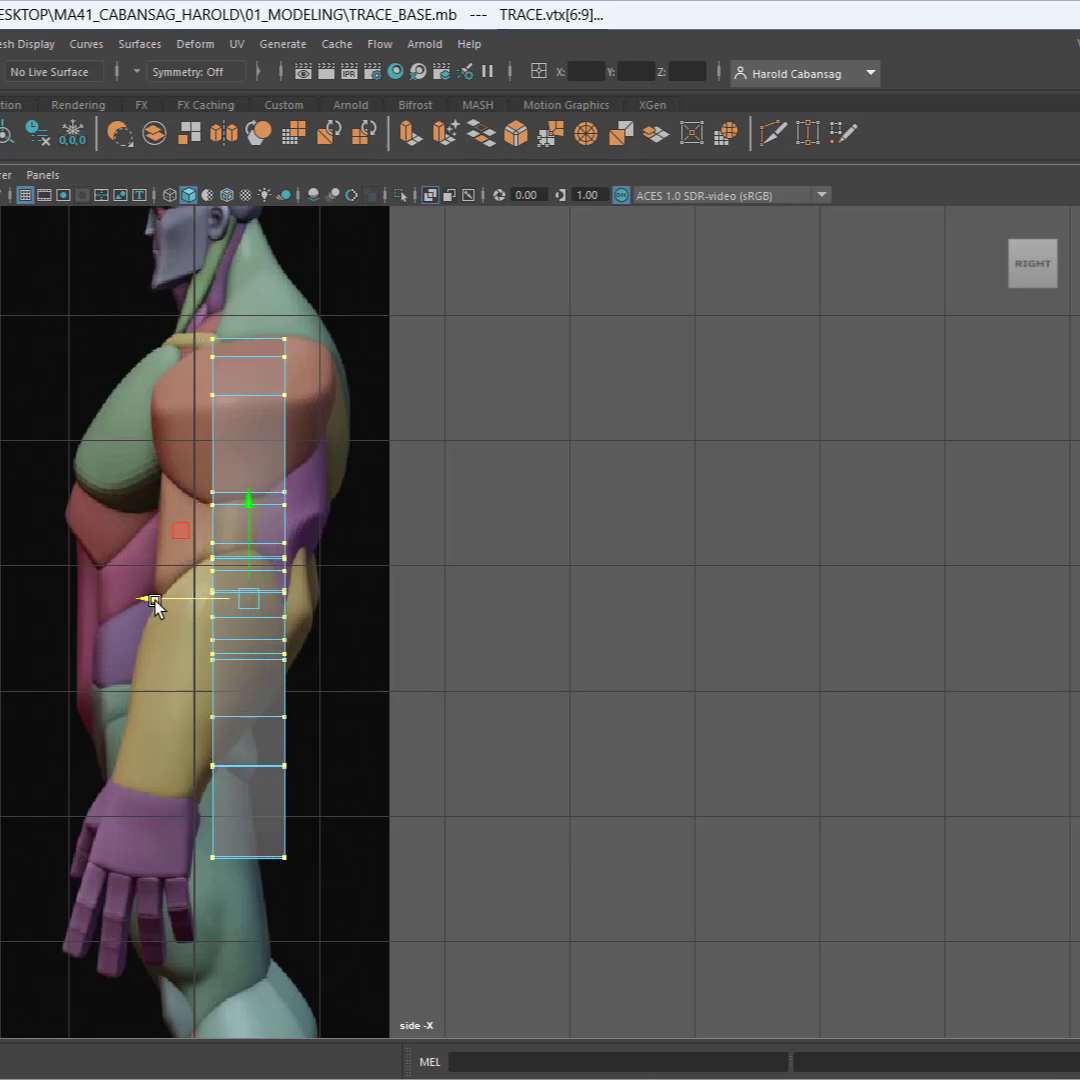
pyautogui.moveTo(162, 607); pyautogui.dragTo(38, 592)
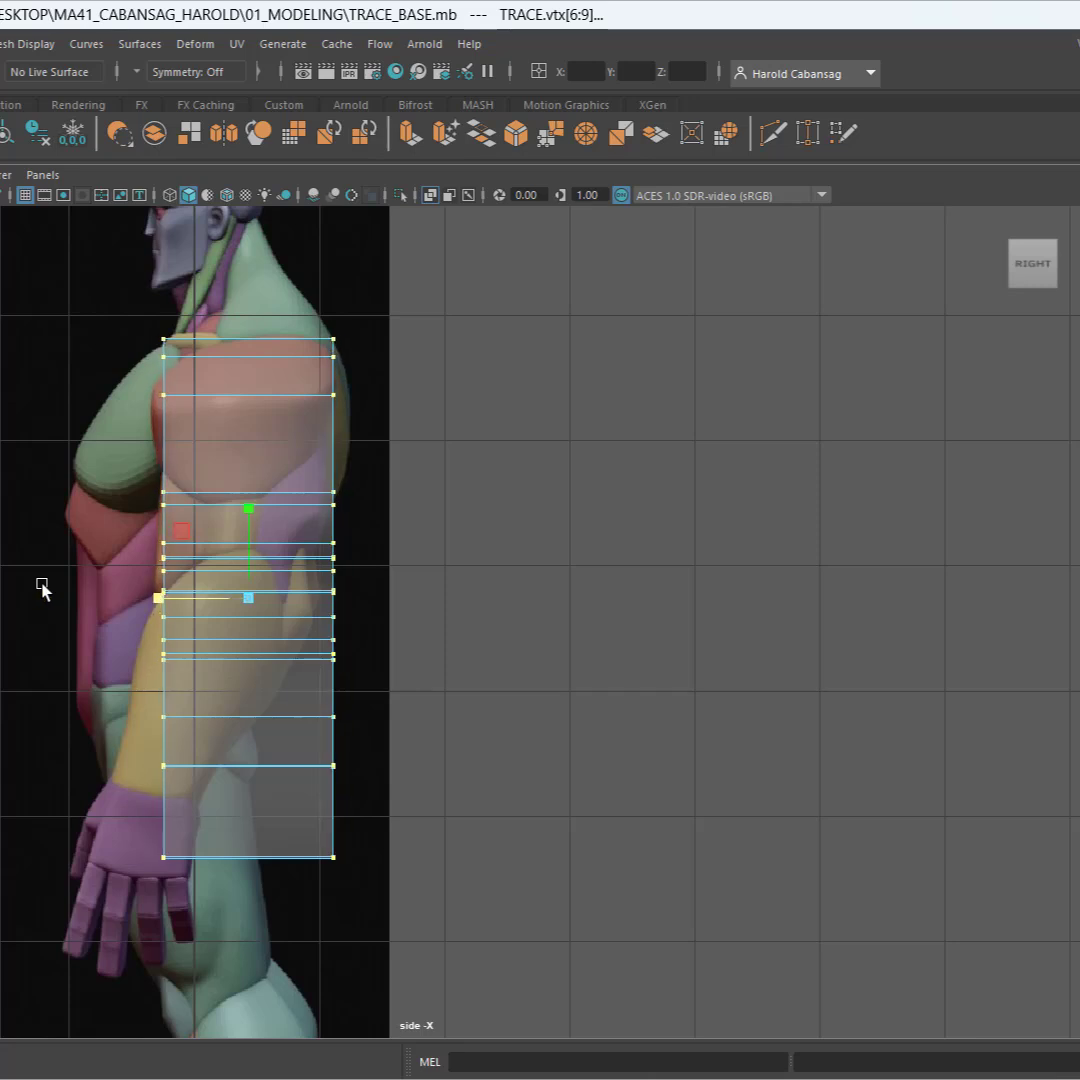
pyautogui.press('w')
pyautogui.moveTo(155, 595); pyautogui.dragTo(147, 591)
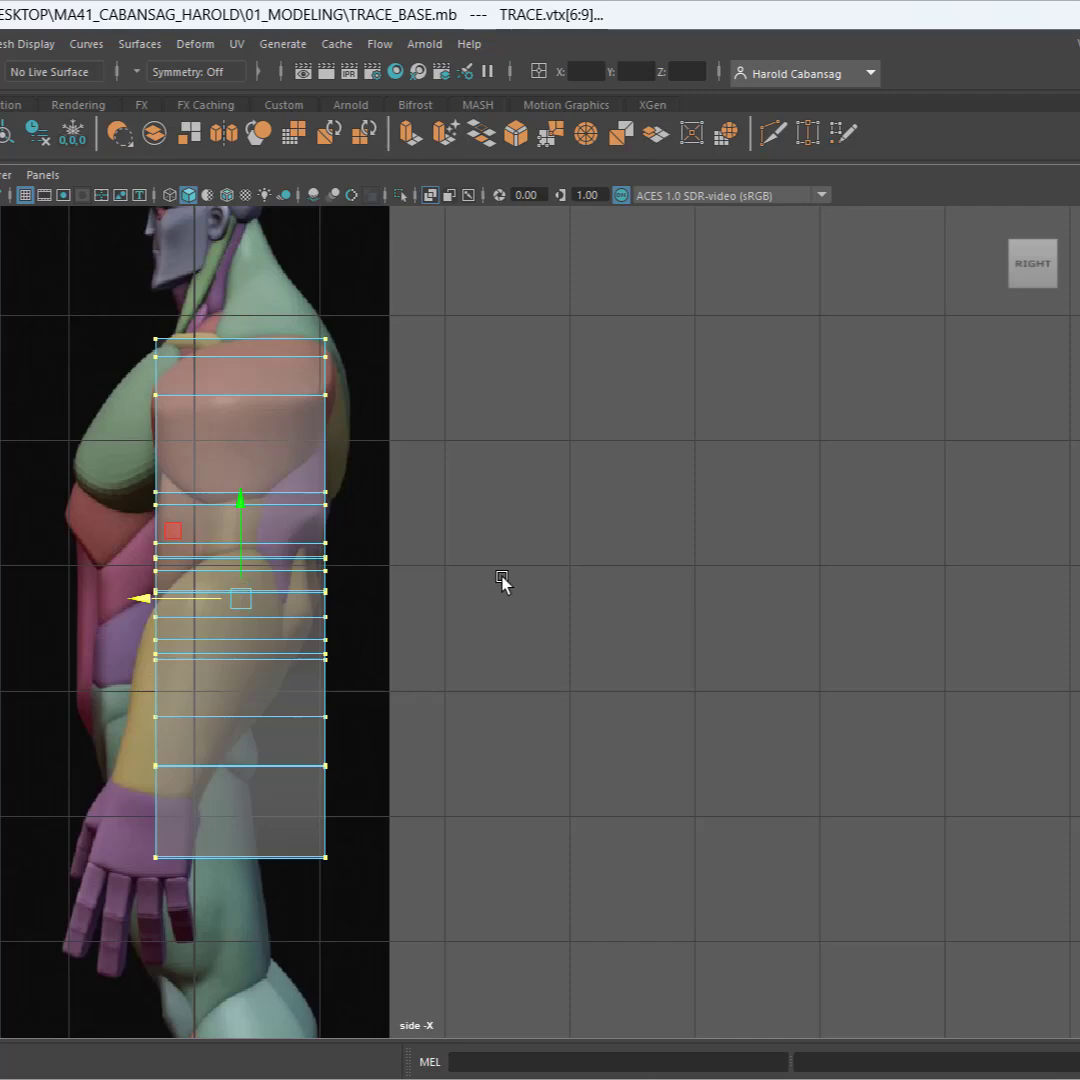
# Change to the Front/Persp two-pane layout and display the front view in wireframe.
pyautogui.press('space')
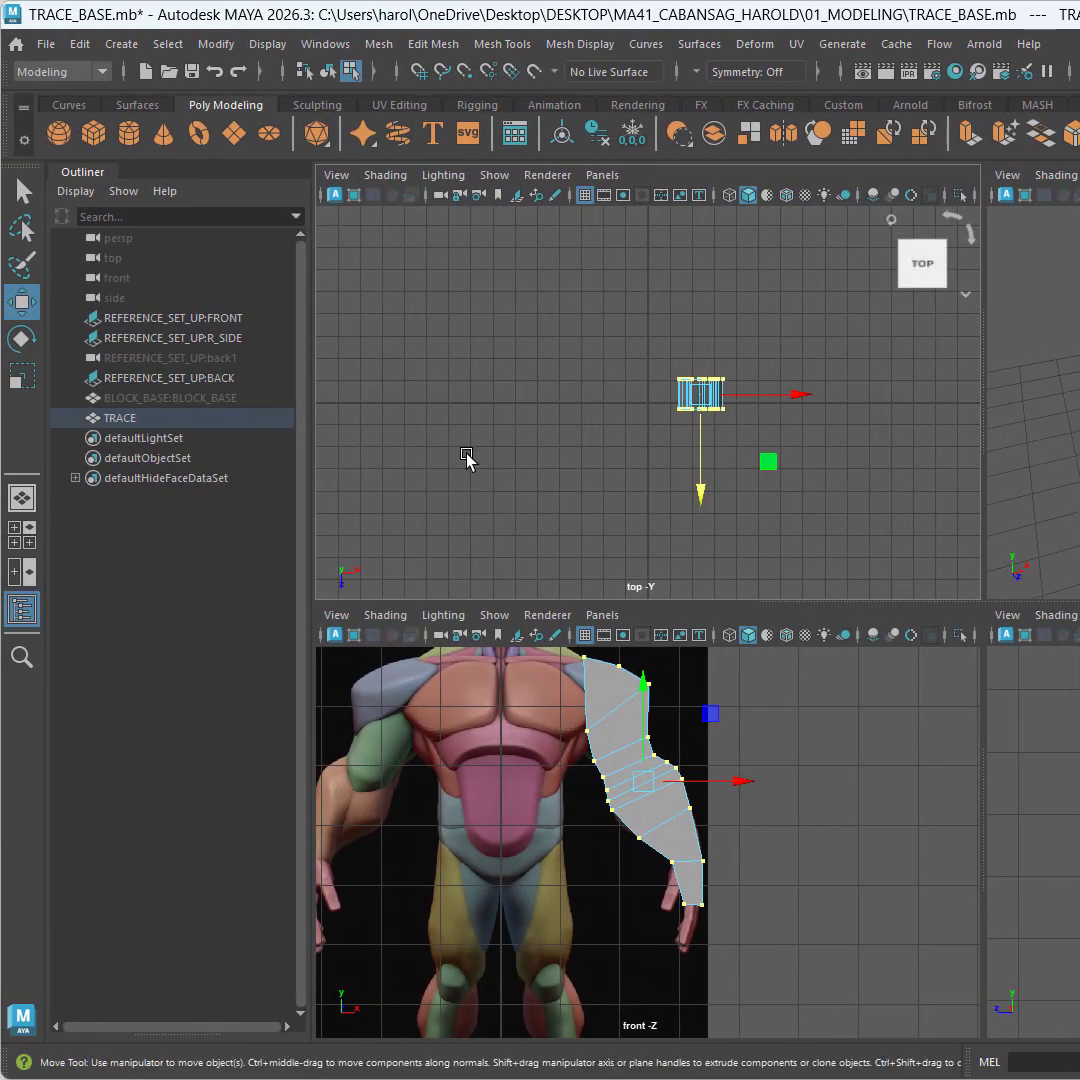
pyautogui.click(29, 544)
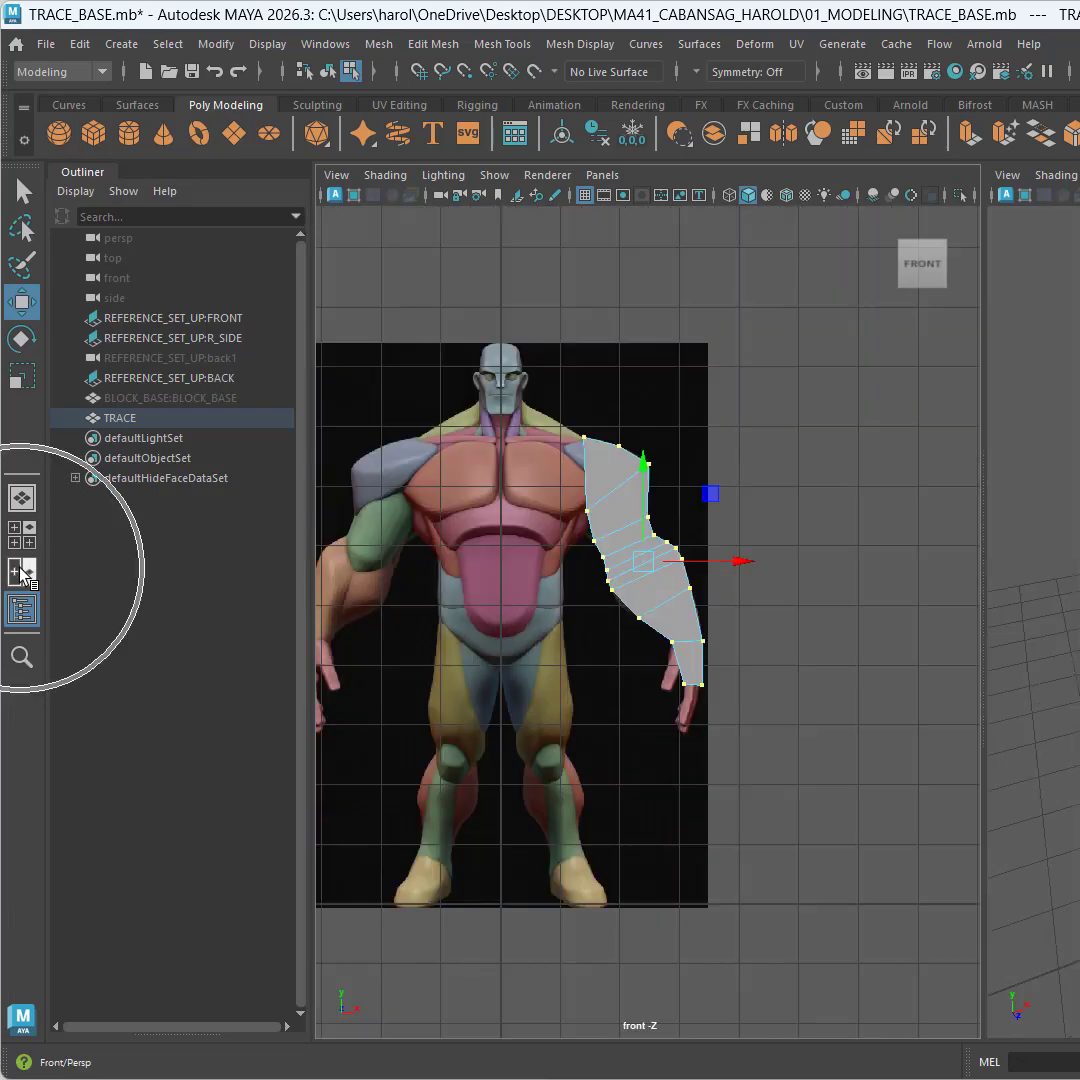
pyautogui.keyDown('alt'); pyautogui.moveTo(755, 465); pyautogui.dragTo(889, 450, button='middle'); pyautogui.keyUp('alt')
pyautogui.scroll(3, 762, 522)
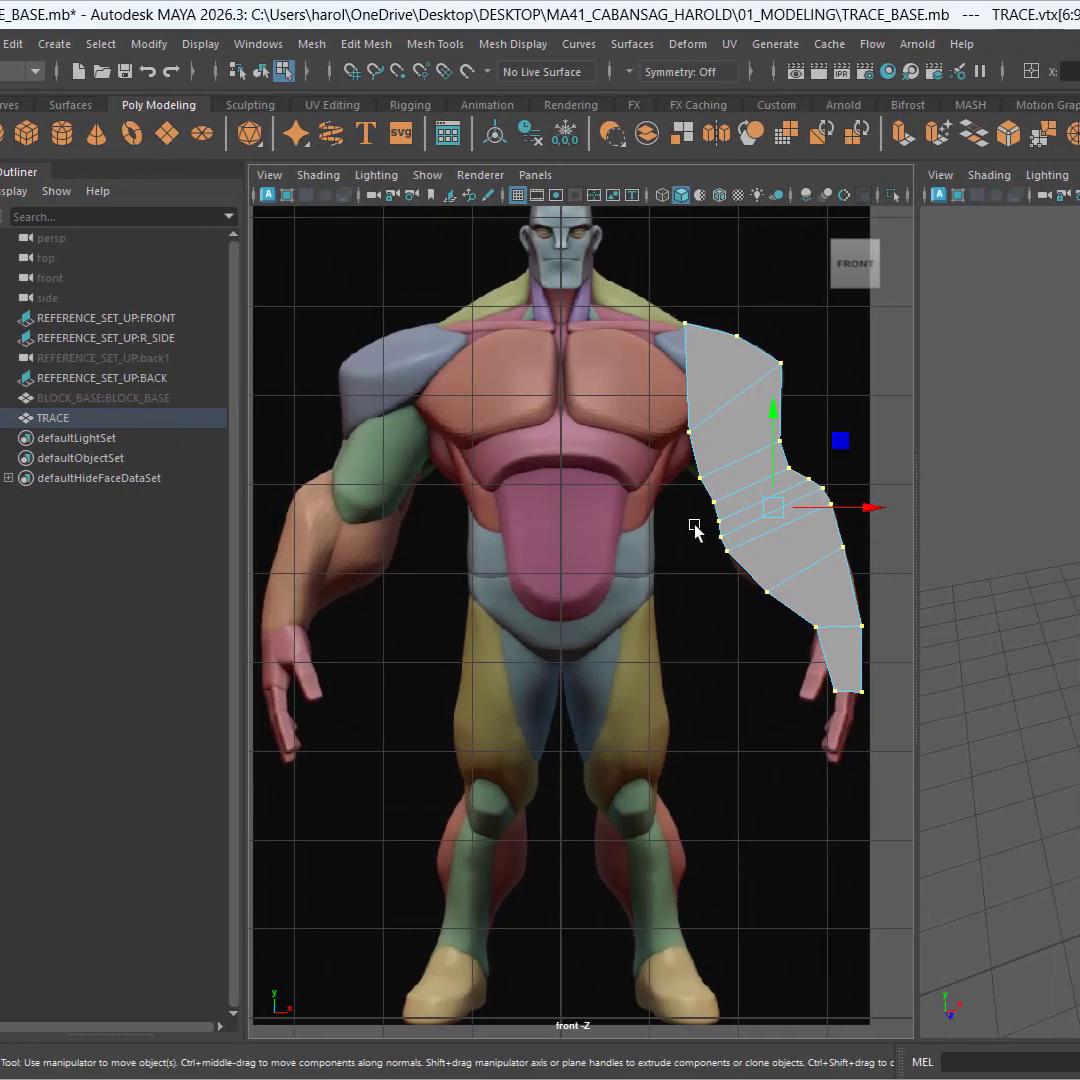
pyautogui.keyDown('alt'); pyautogui.moveTo(760, 522); pyautogui.dragTo(744, 528, button='middle'); pyautogui.keyUp('alt')
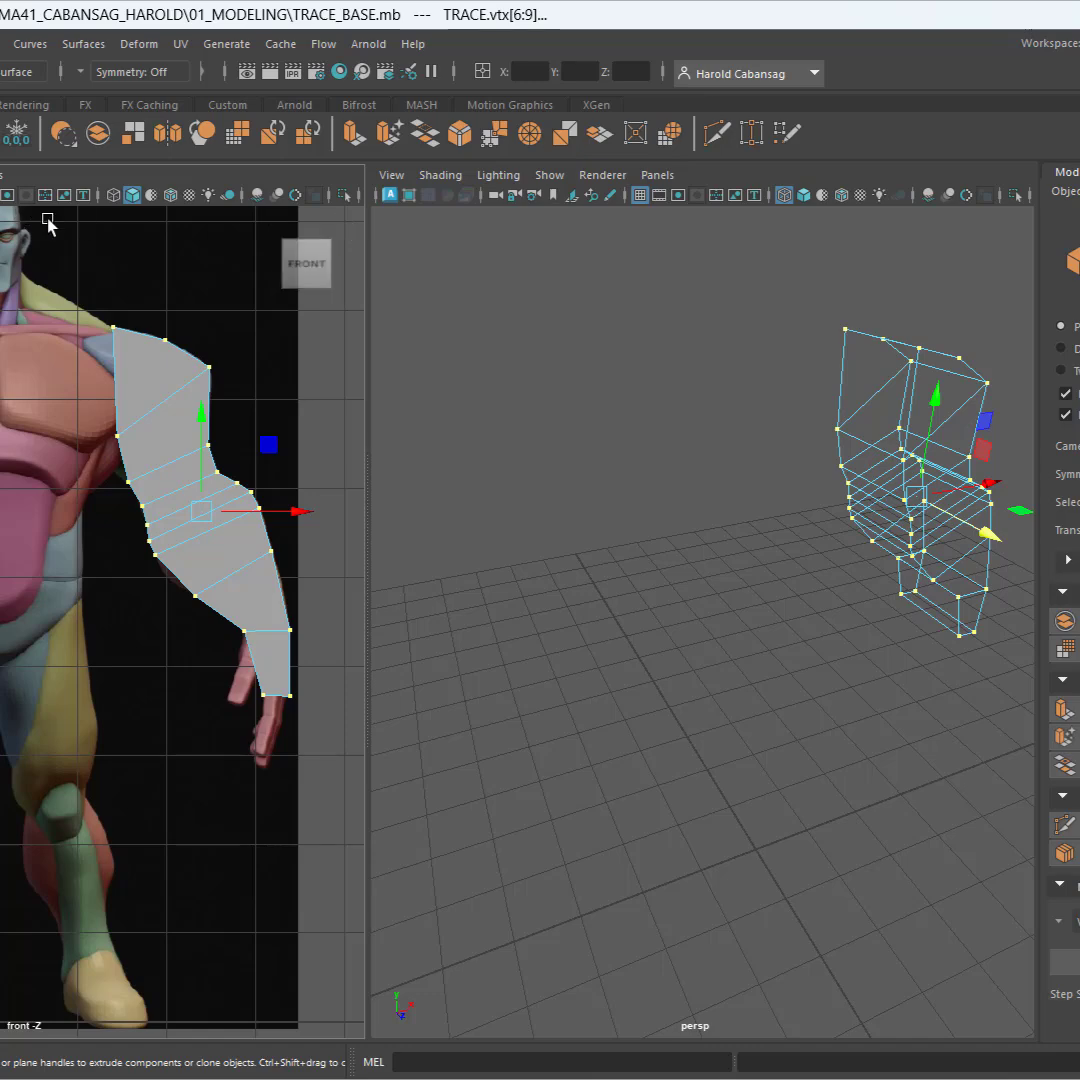
pyautogui.click(114, 195)
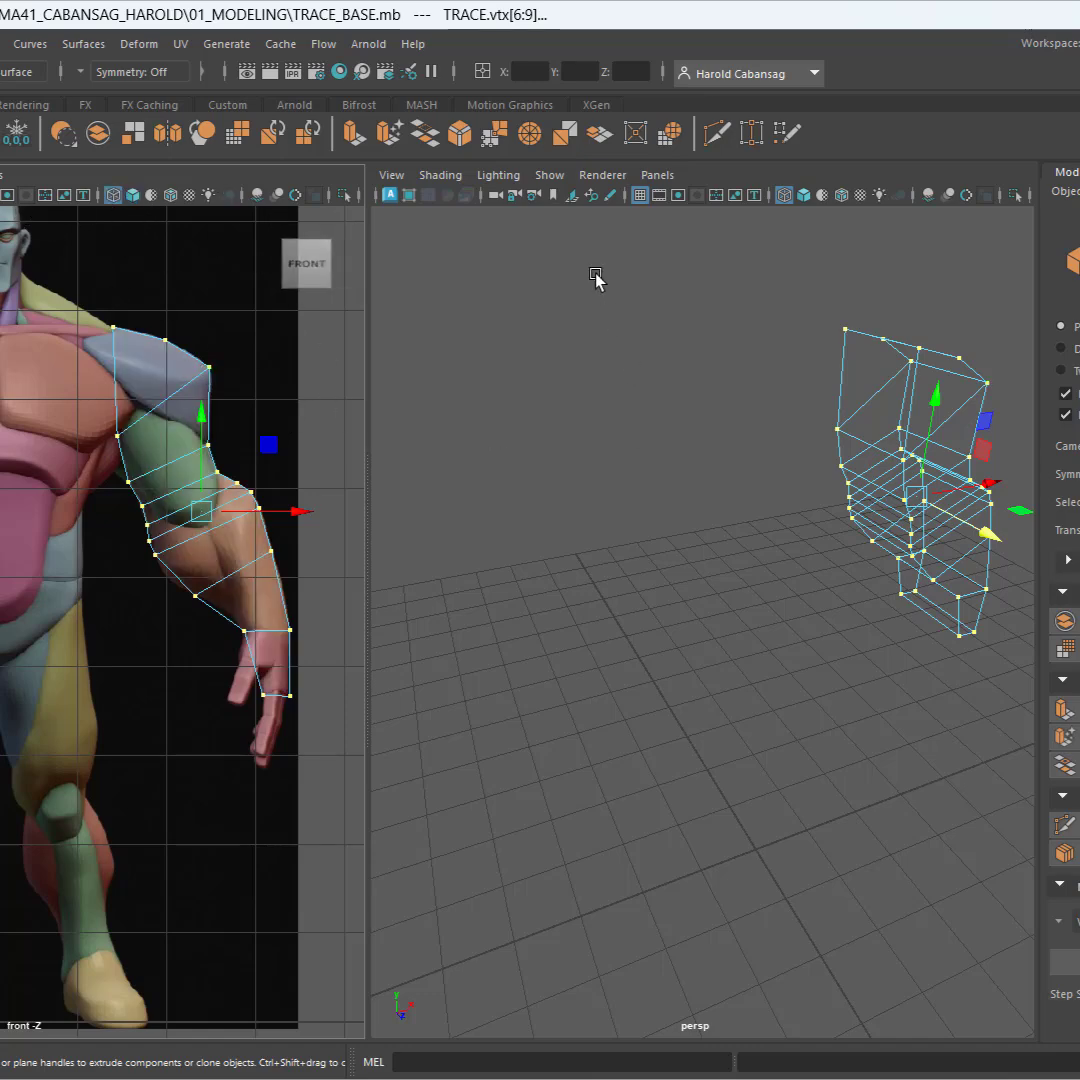
# Change the perspective pane to the side orthographic view and frame the arm in both the front and side panes.
pyautogui.keyDown('alt'); pyautogui.moveTo(803, 525); pyautogui.dragTo(581, 565, button='middle'); pyautogui.keyUp('alt')
pyautogui.keyDown('alt'); pyautogui.moveTo(715, 600); pyautogui.dragTo(450, 640); pyautogui.keyUp('alt')
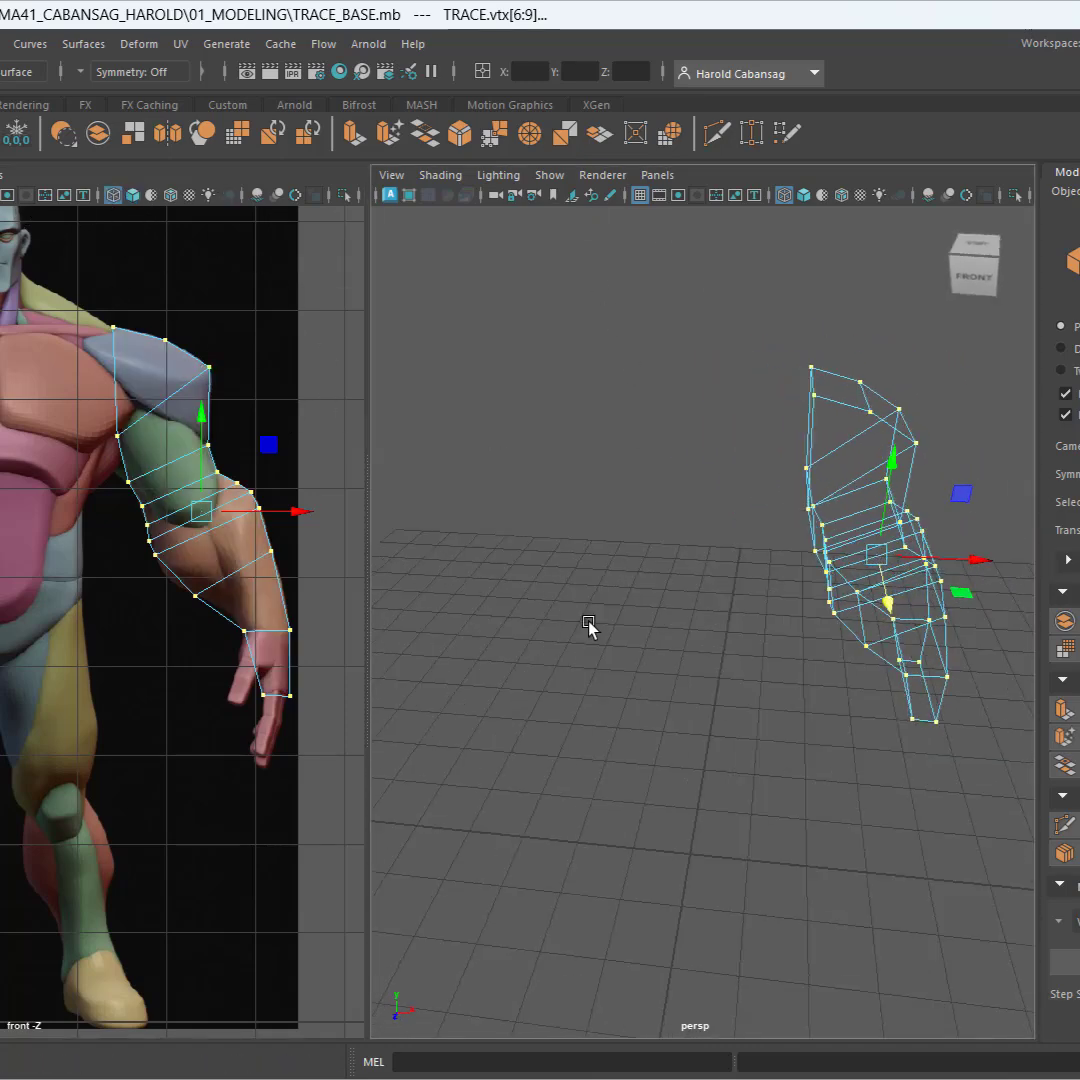
pyautogui.keyDown('alt'); pyautogui.moveTo(678, 644); pyautogui.dragTo(370, 559, button='middle'); pyautogui.keyUp('alt')
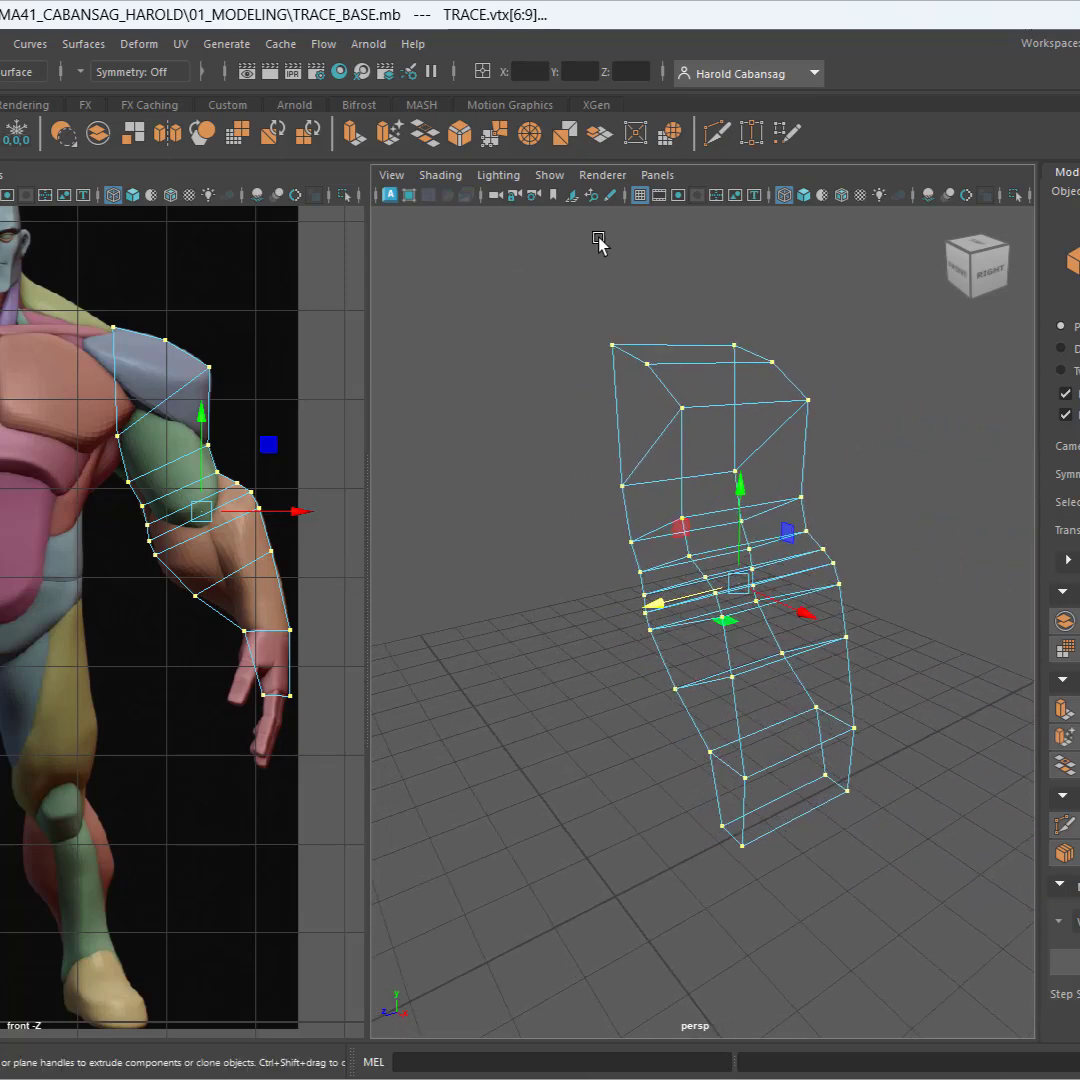
pyautogui.click(657, 176)
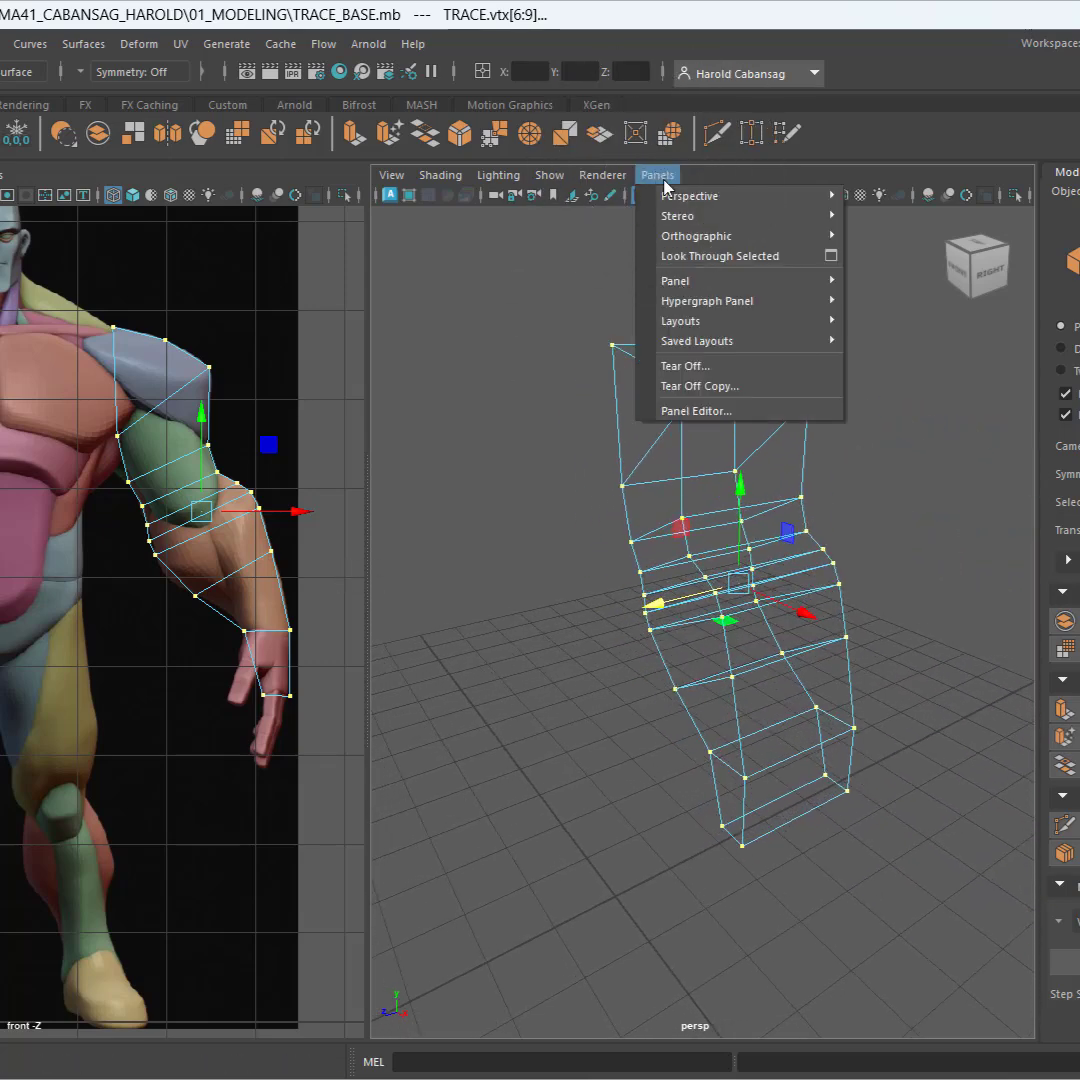
pyautogui.click(680, 236)
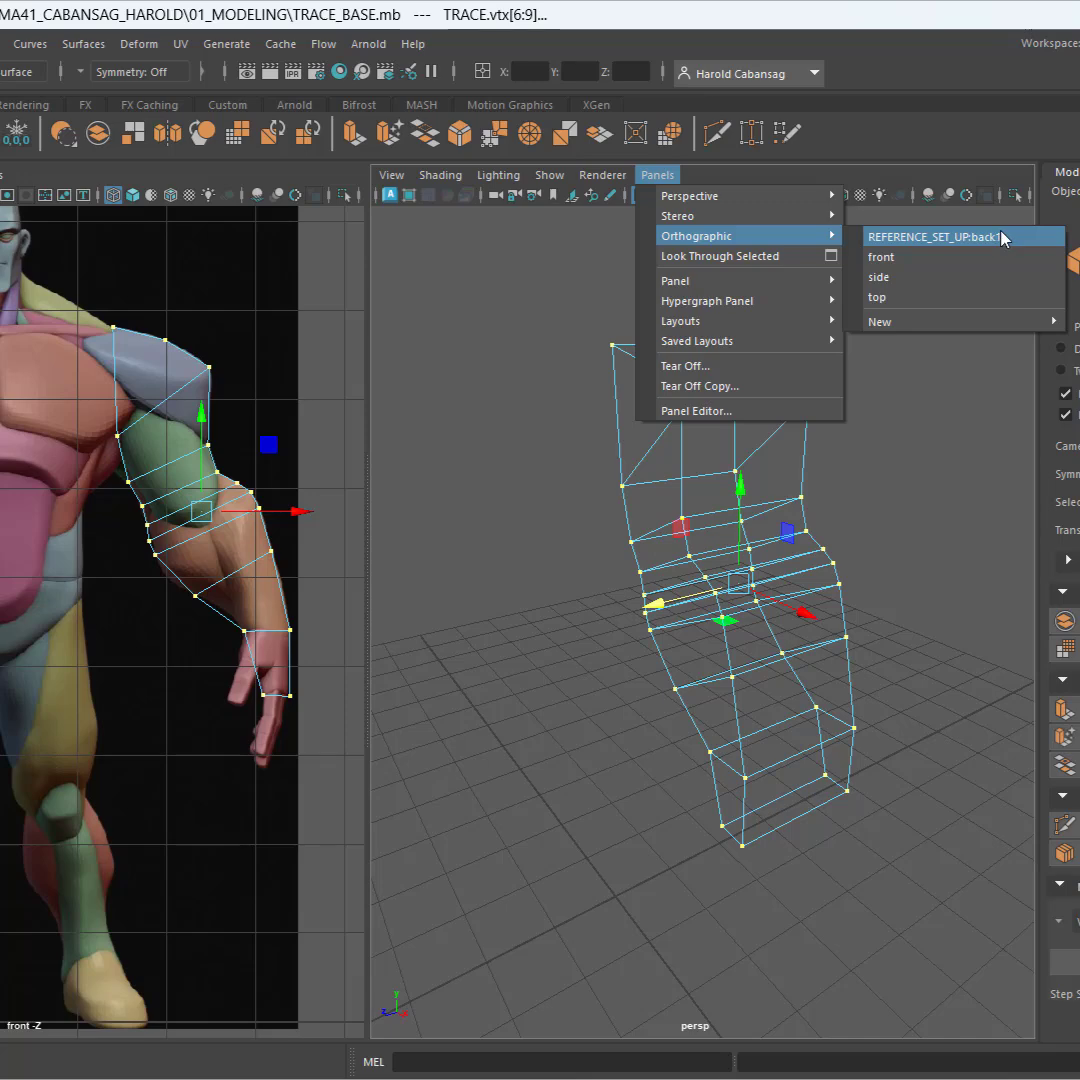
pyautogui.click(978, 278)
pyautogui.keyDown('alt'); pyautogui.moveTo(681, 493); pyautogui.dragTo(681, 587, button='right'); pyautogui.keyUp('alt')
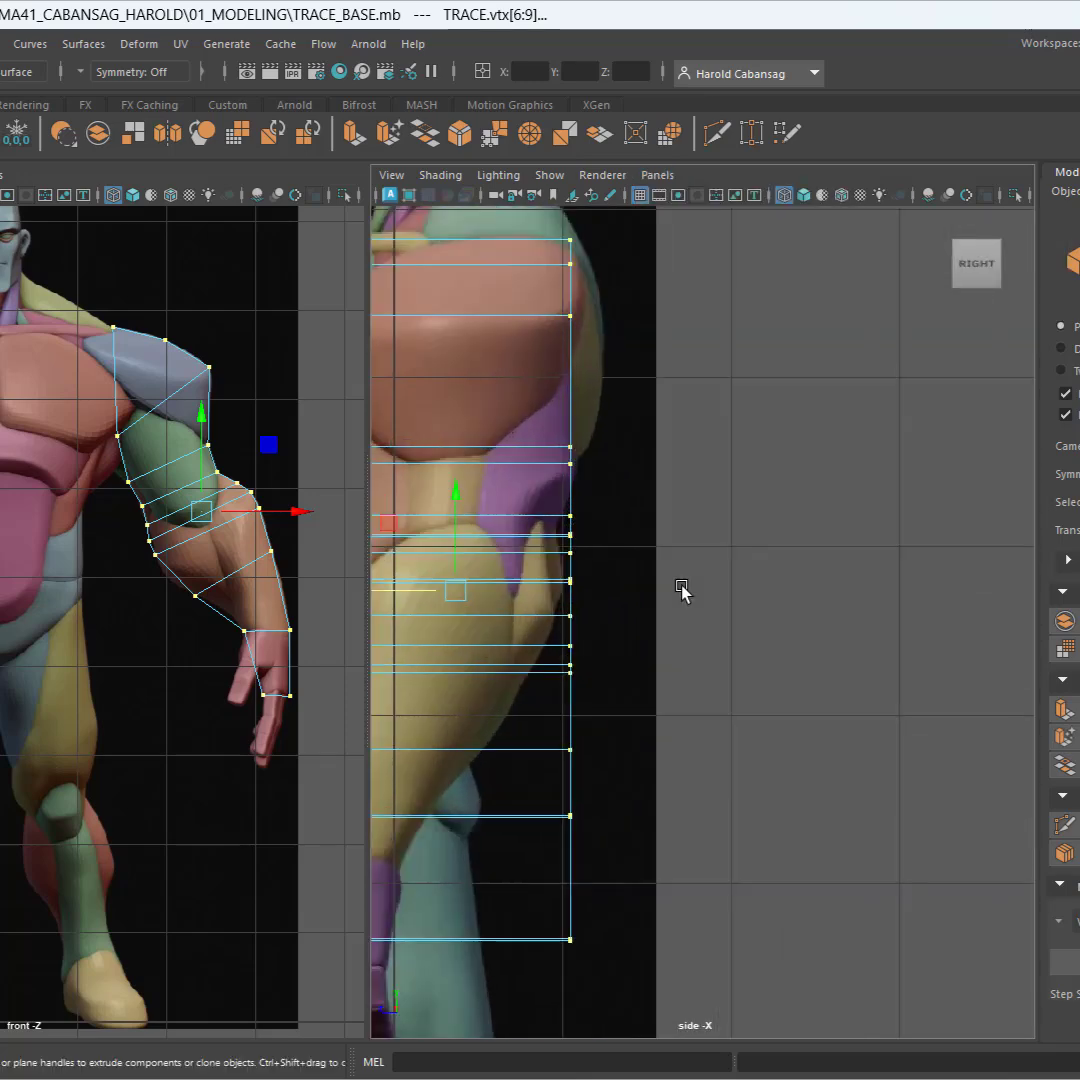
pyautogui.keyDown('alt'); pyautogui.moveTo(664, 594); pyautogui.dragTo(874, 667, button='middle'); pyautogui.keyUp('alt')
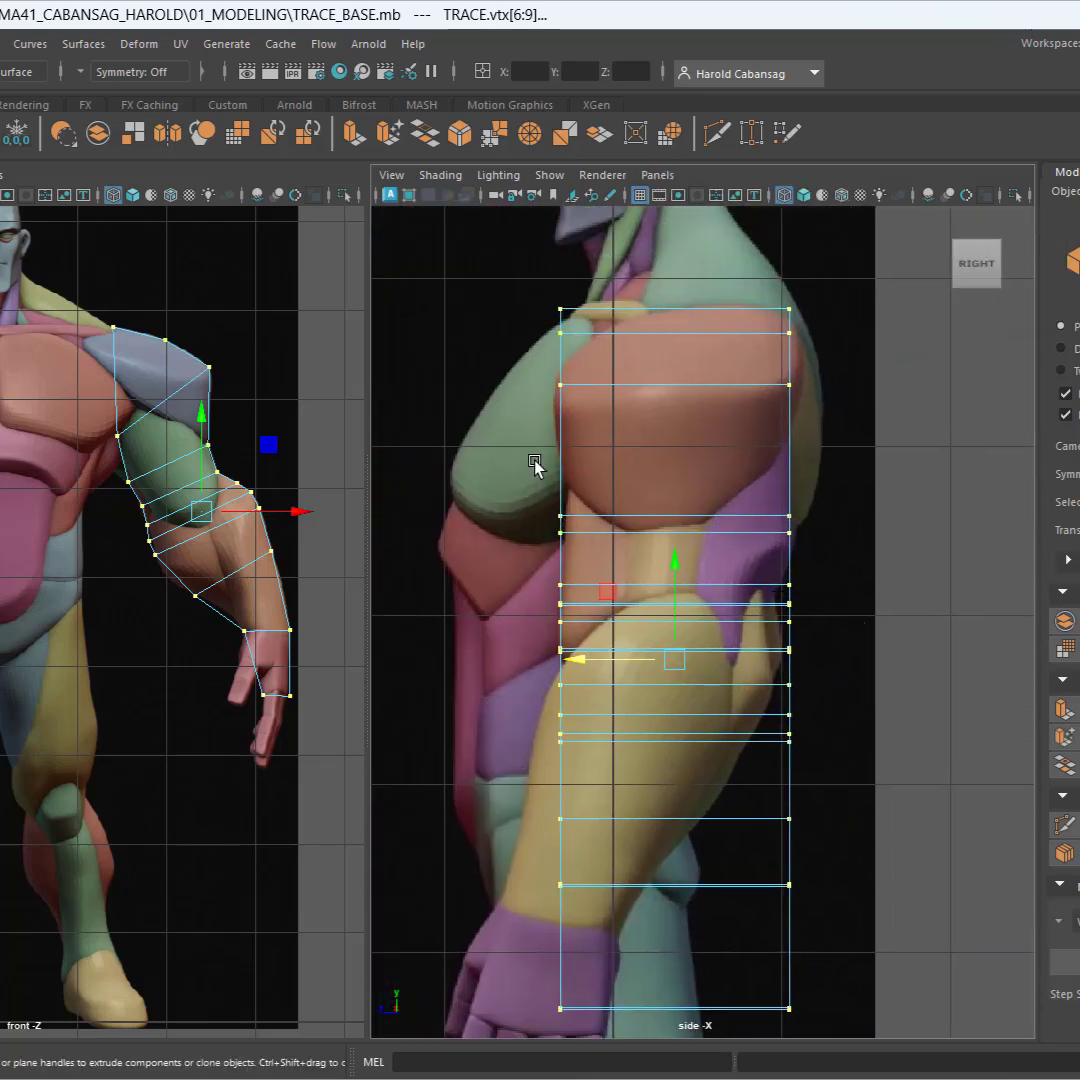
pyautogui.scroll(-5, 535, 470)
pyautogui.scroll(3, 535, 533)
pyautogui.keyDown('alt'); pyautogui.moveTo(252, 403); pyautogui.dragTo(171, 409, button='middle'); pyautogui.keyUp('alt')
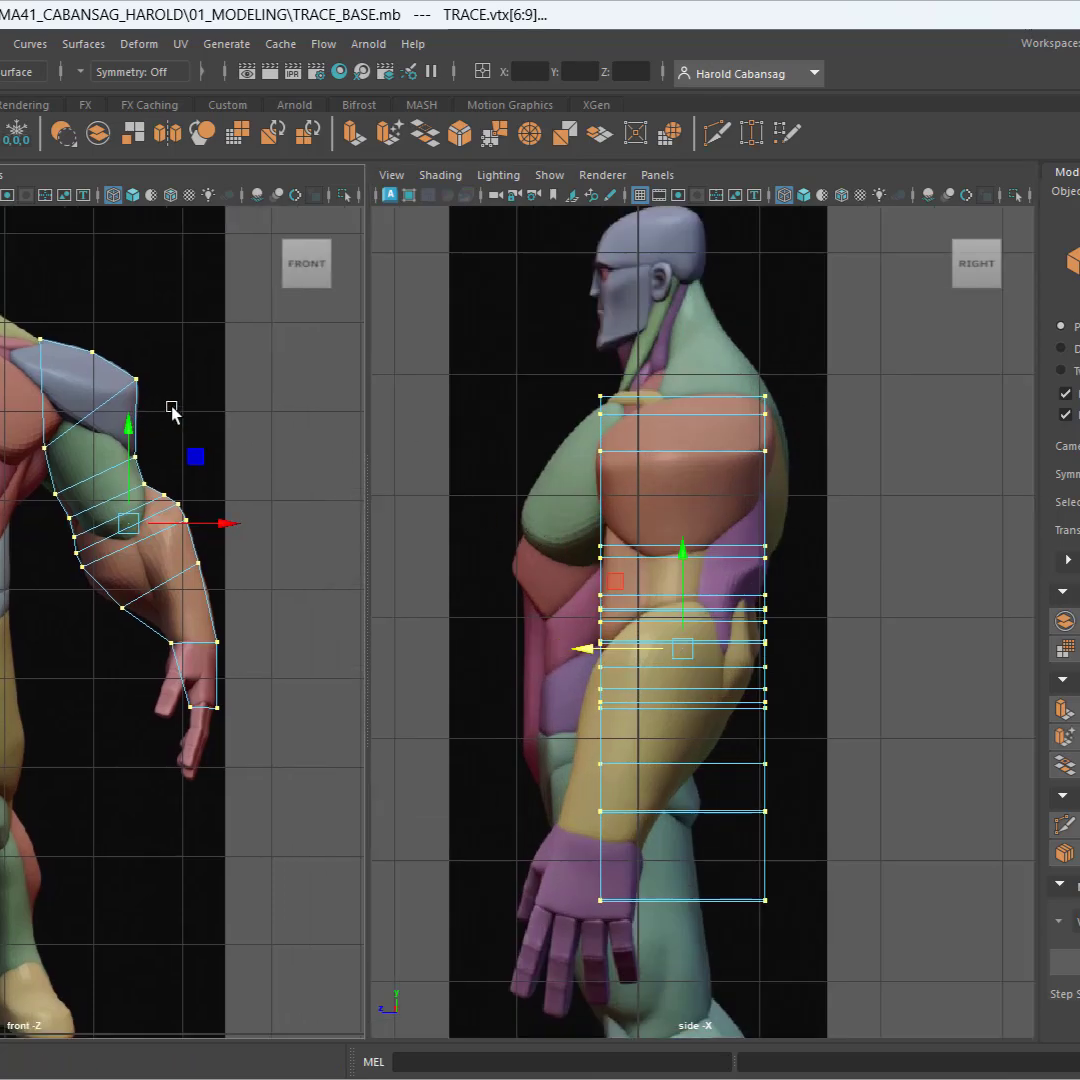
pyautogui.keyDown('alt'); pyautogui.moveTo(135, 372); pyautogui.dragTo(104, 535, button='right'); pyautogui.keyUp('alt')
pyautogui.keyDown('alt'); pyautogui.moveTo(152, 352); pyautogui.dragTo(134, 444, button='middle'); pyautogui.keyUp('alt')
pyautogui.scroll(2, 40, 553)
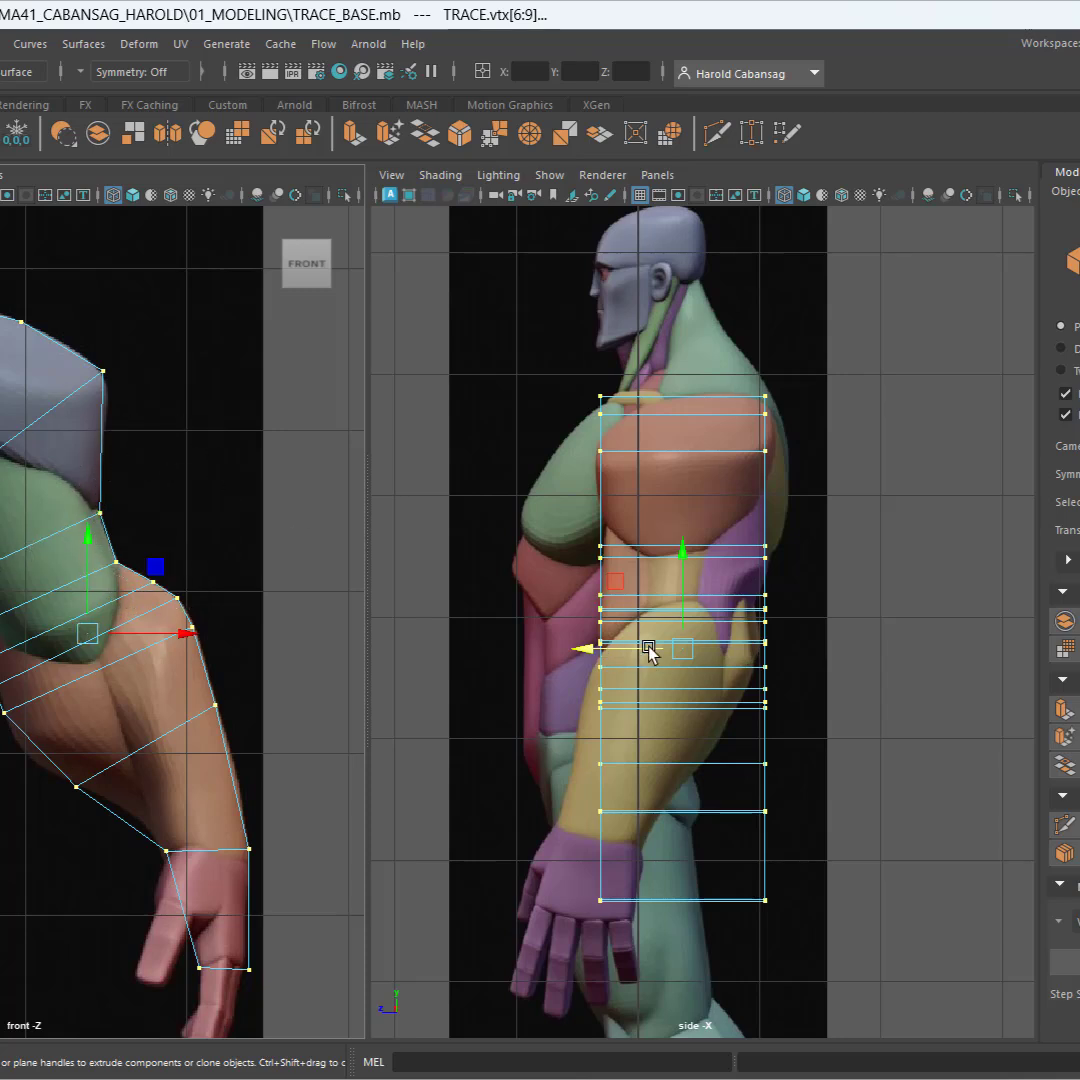
pyautogui.press('ctrl')
pyautogui.press('ctrl')
pyautogui.press('ctrl')
pyautogui.press('ctrl')
pyautogui.press('ctrl')
pyautogui.press('ctrl')
pyautogui.press('ctrl')
pyautogui.press('ctrl')
# Select the upper-arm edge loop just below the shoulder muscle and scale it slightly narrower in depth.
pyautogui.click(45, 555)
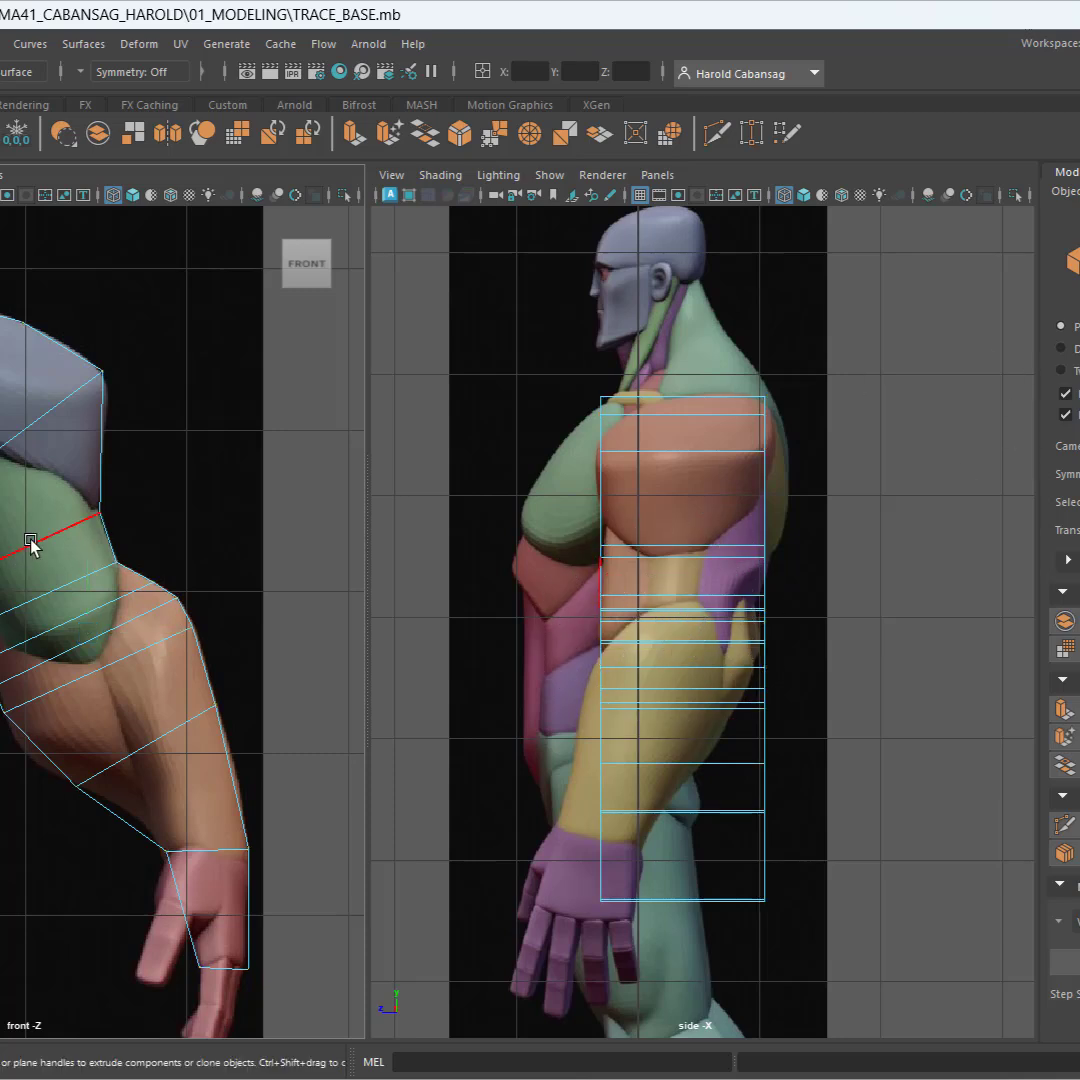
pyautogui.click(30, 543)
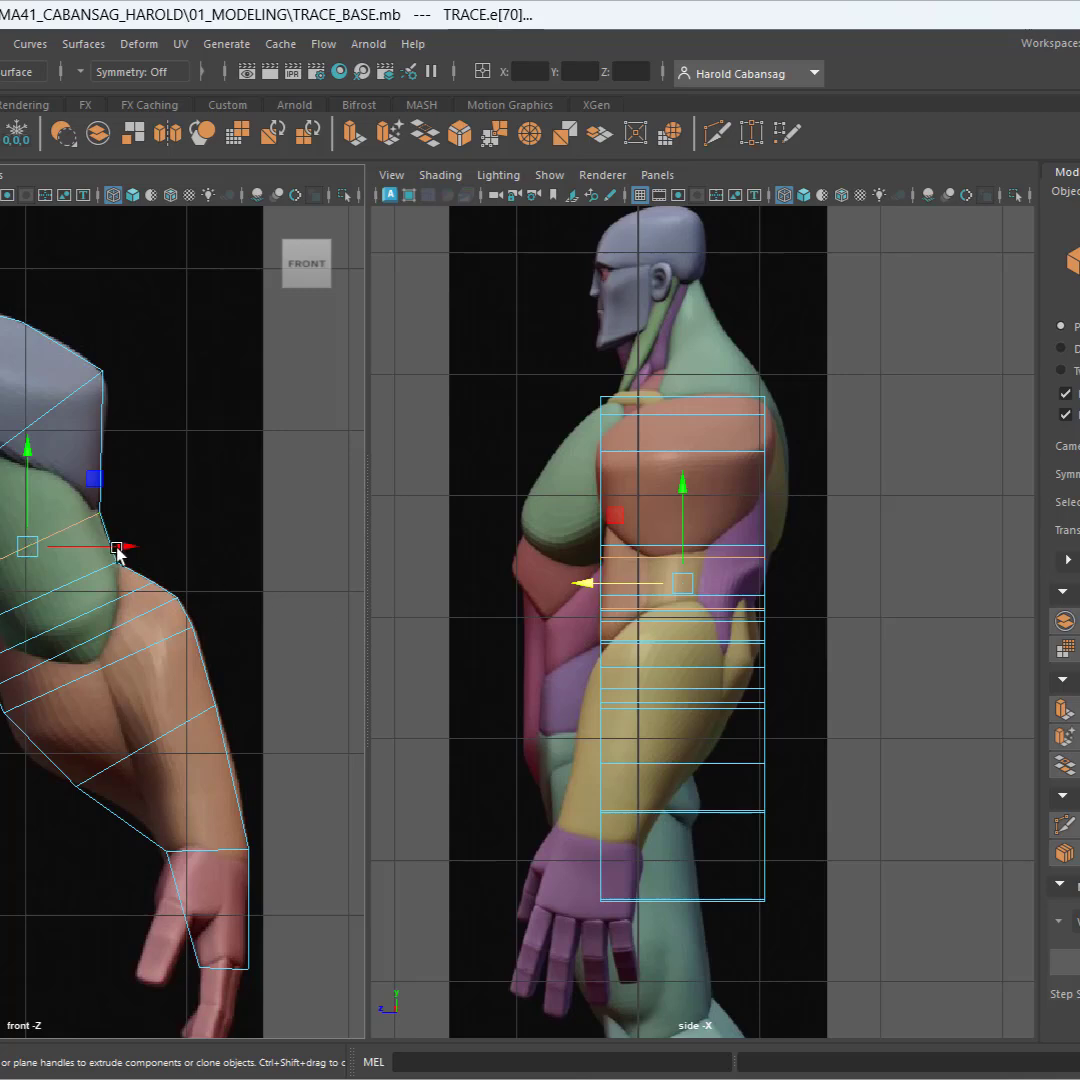
pyautogui.scroll(2, 82, 560)
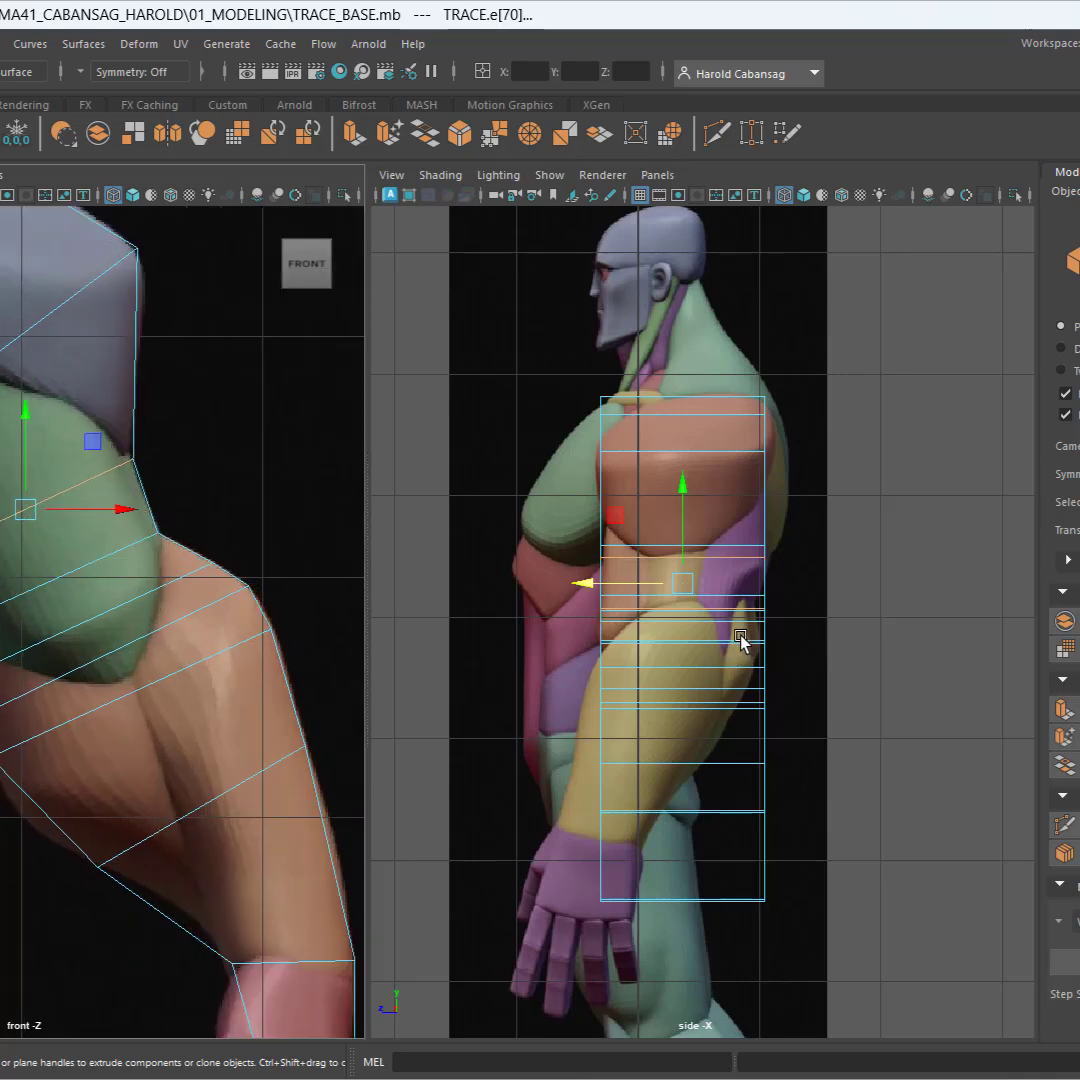
pyautogui.press('r')
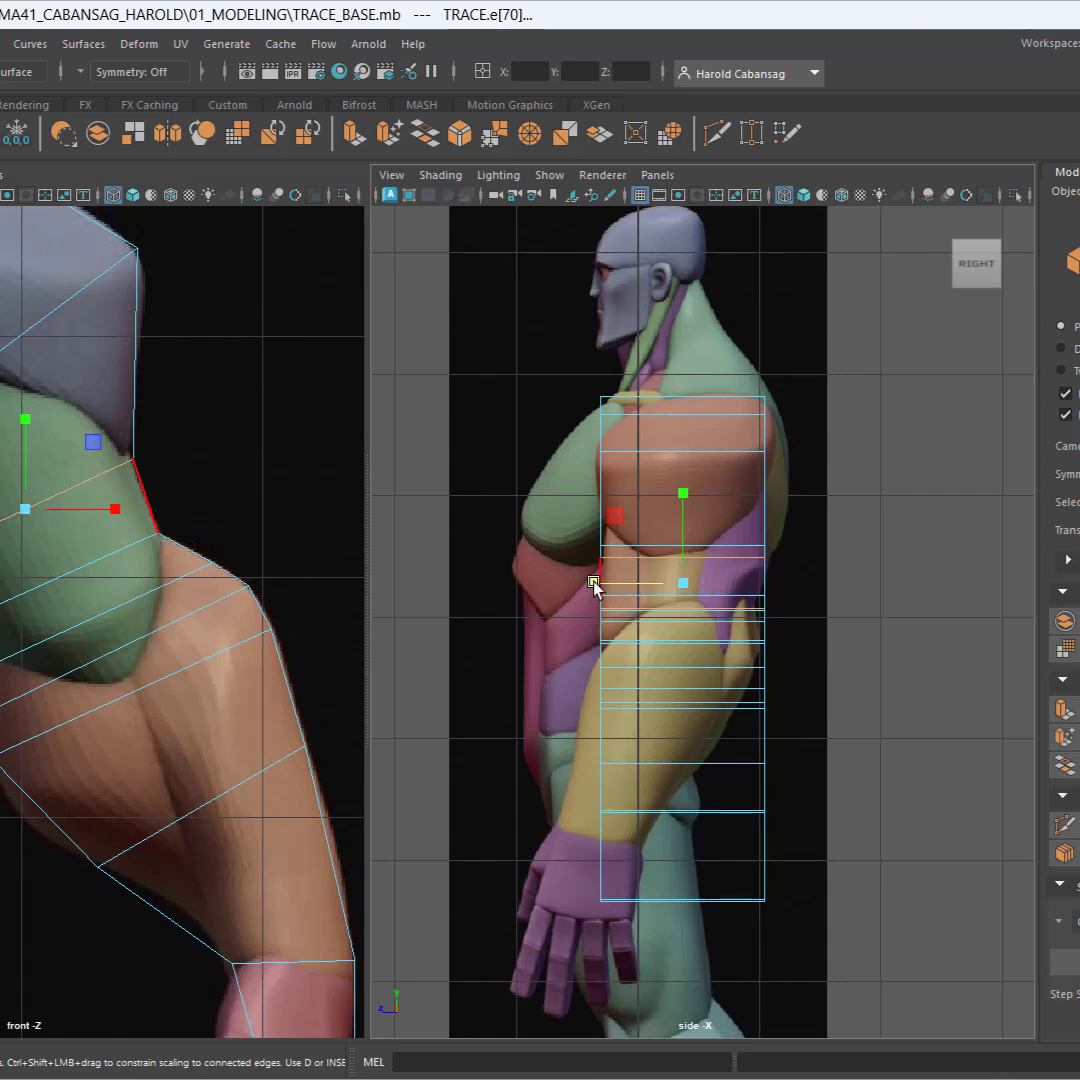
pyautogui.moveTo(594, 587)
pyautogui.mouseDown()
pyautogui.moveTo(605, 586)
pyautogui.moveTo(594, 588)
pyautogui.mouseUp()
# Select the four edge loops around the elbow and scale them narrower in depth to fit the side reference.
pyautogui.keyDown('alt'); pyautogui.moveTo(95, 668); pyautogui.dragTo(95, 468, button='middle'); pyautogui.keyUp('alt')
pyautogui.click(100, 440)
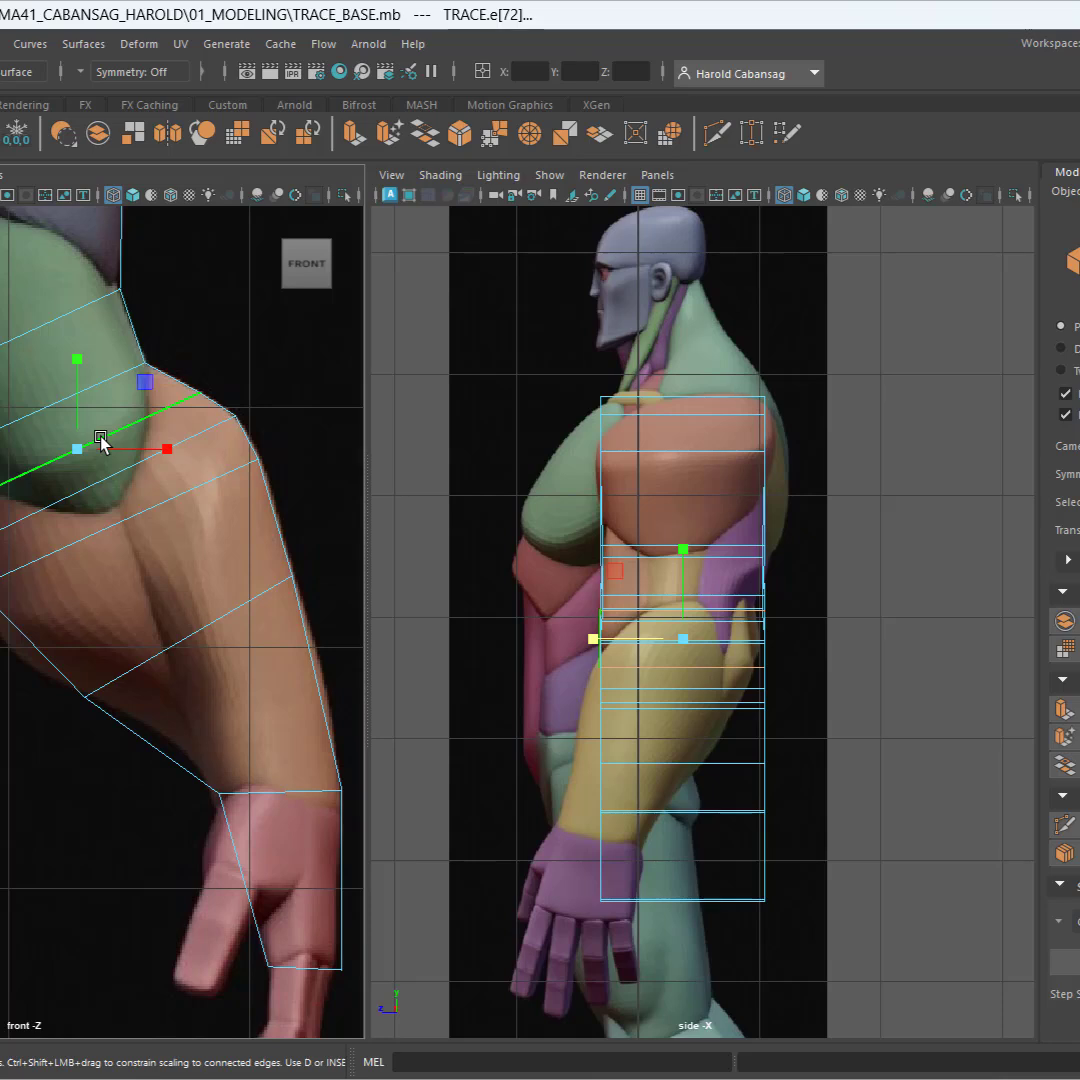
pyautogui.keyDown('shift'); pyautogui.click(80, 489); pyautogui.keyUp('shift')
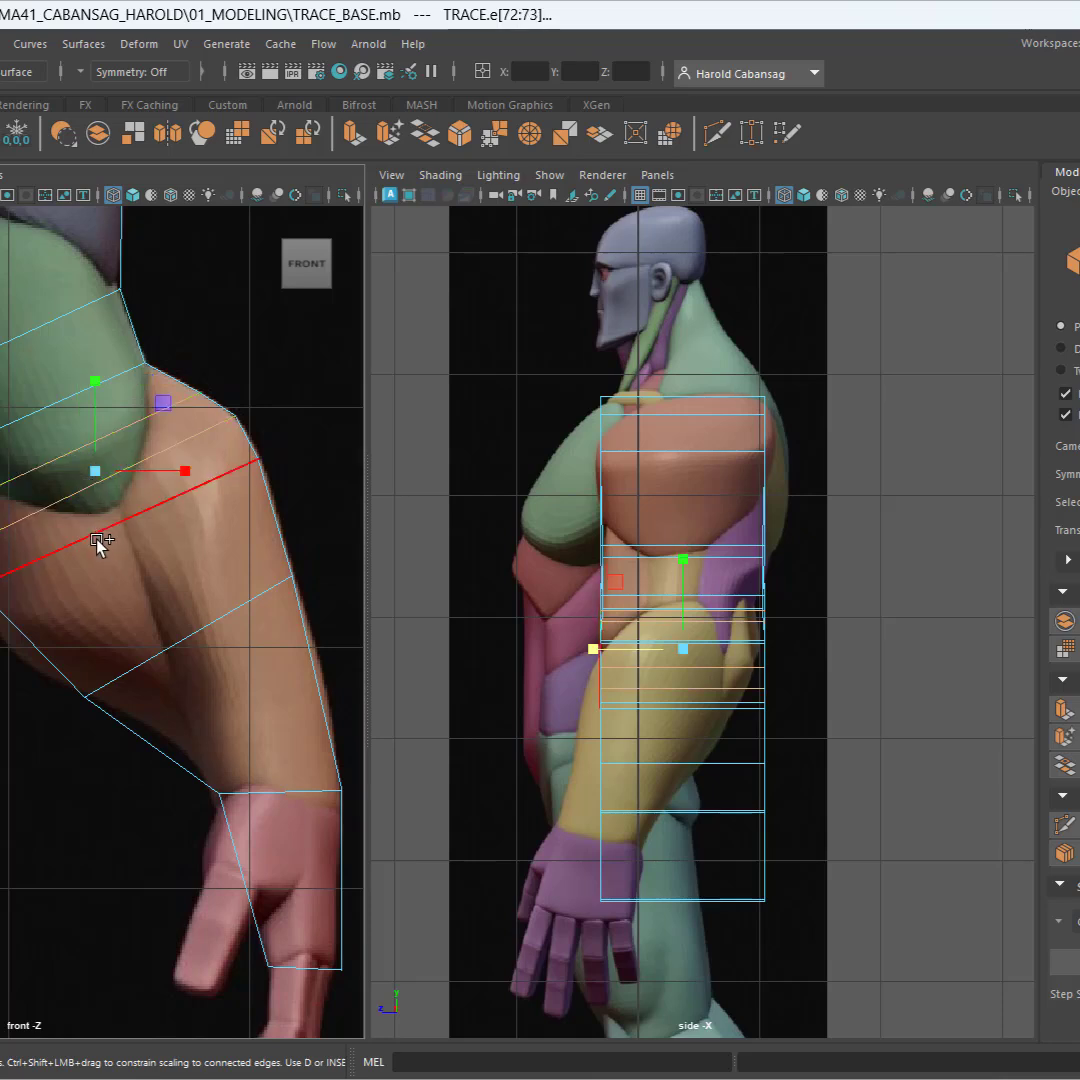
pyautogui.keyDown('shift'); pyautogui.click(97, 533); pyautogui.keyUp('shift')
pyautogui.keyDown('shift'); pyautogui.click(36, 350); pyautogui.keyUp('shift')
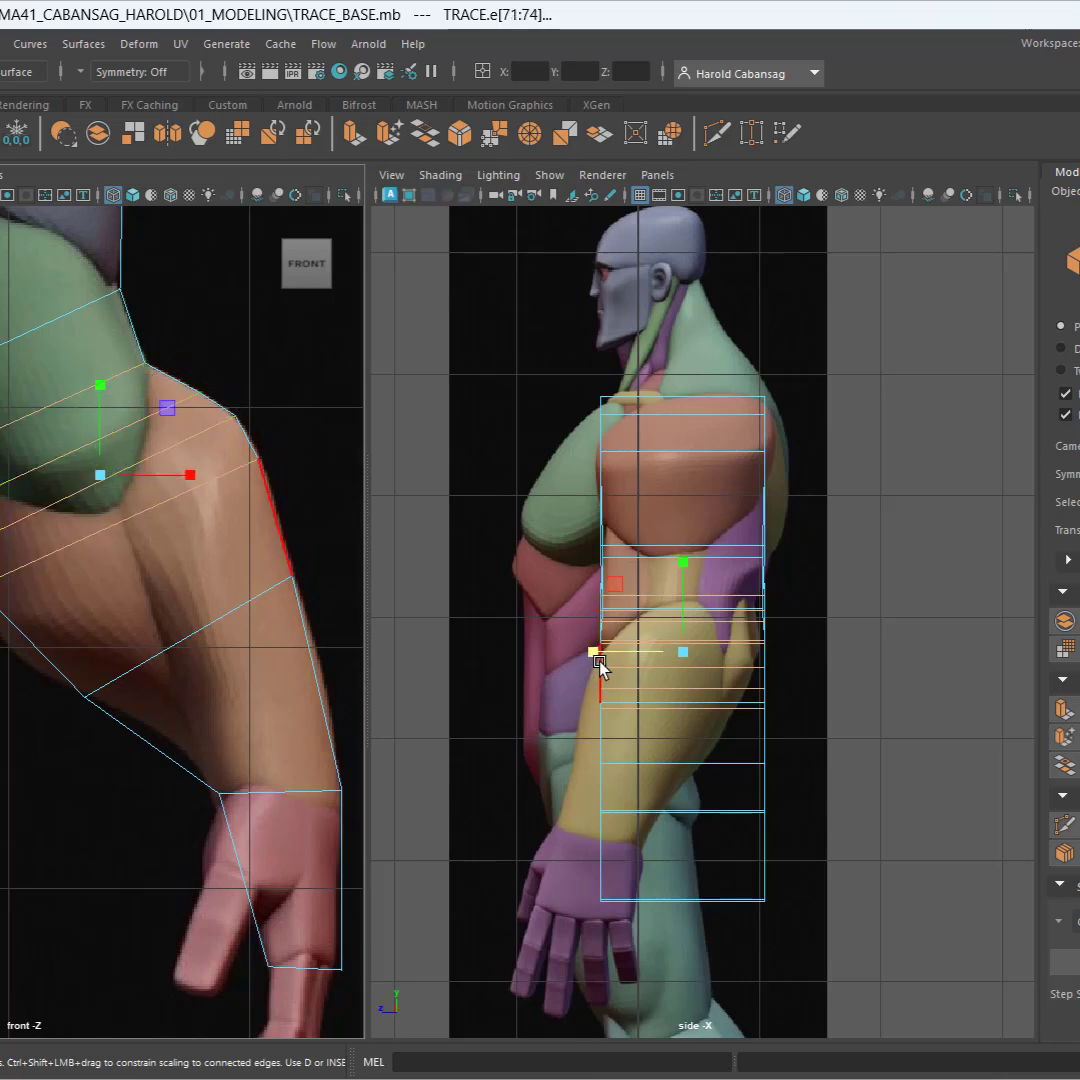
pyautogui.moveTo(594, 651); pyautogui.dragTo(608, 654)
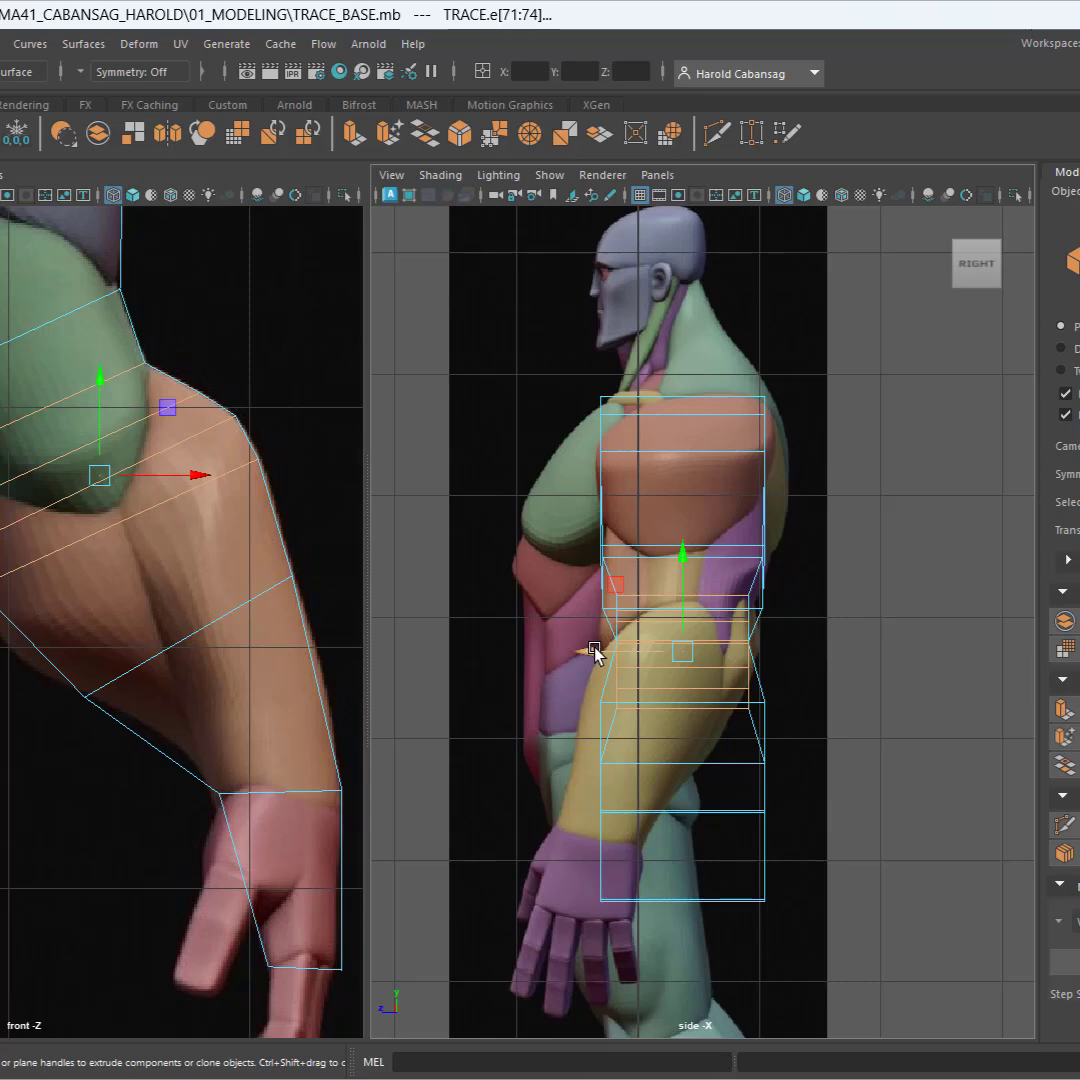
# Move the four elbow edge loops backward in the side view to line up with the back of the elbow.
pyautogui.moveTo(595, 651); pyautogui.dragTo(610, 652)
pyautogui.press('w')
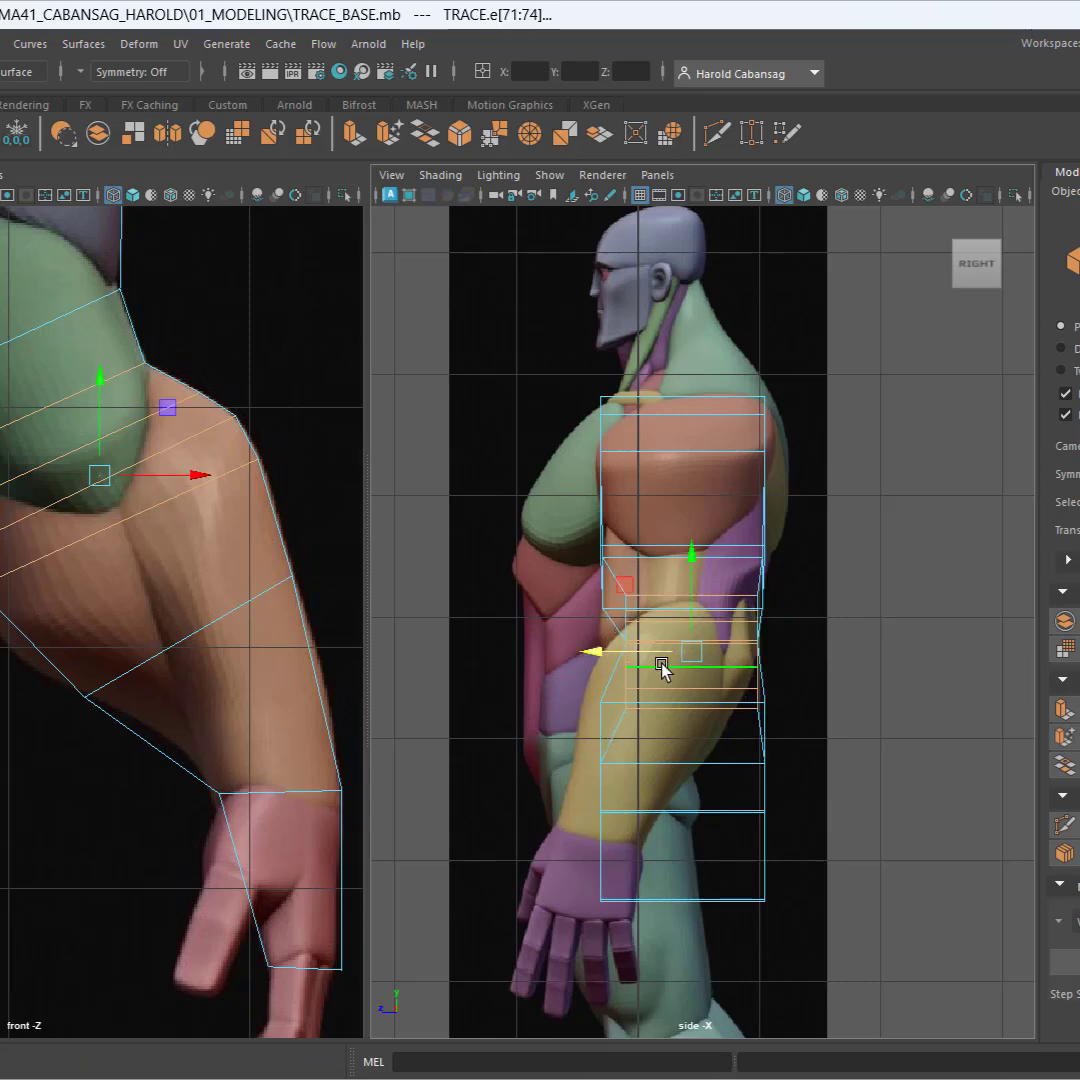
pyautogui.scroll(5, 672, 672)
pyautogui.keyDown('alt'); pyautogui.moveTo(808, 588); pyautogui.dragTo(718, 564, button='middle'); pyautogui.keyUp('alt')
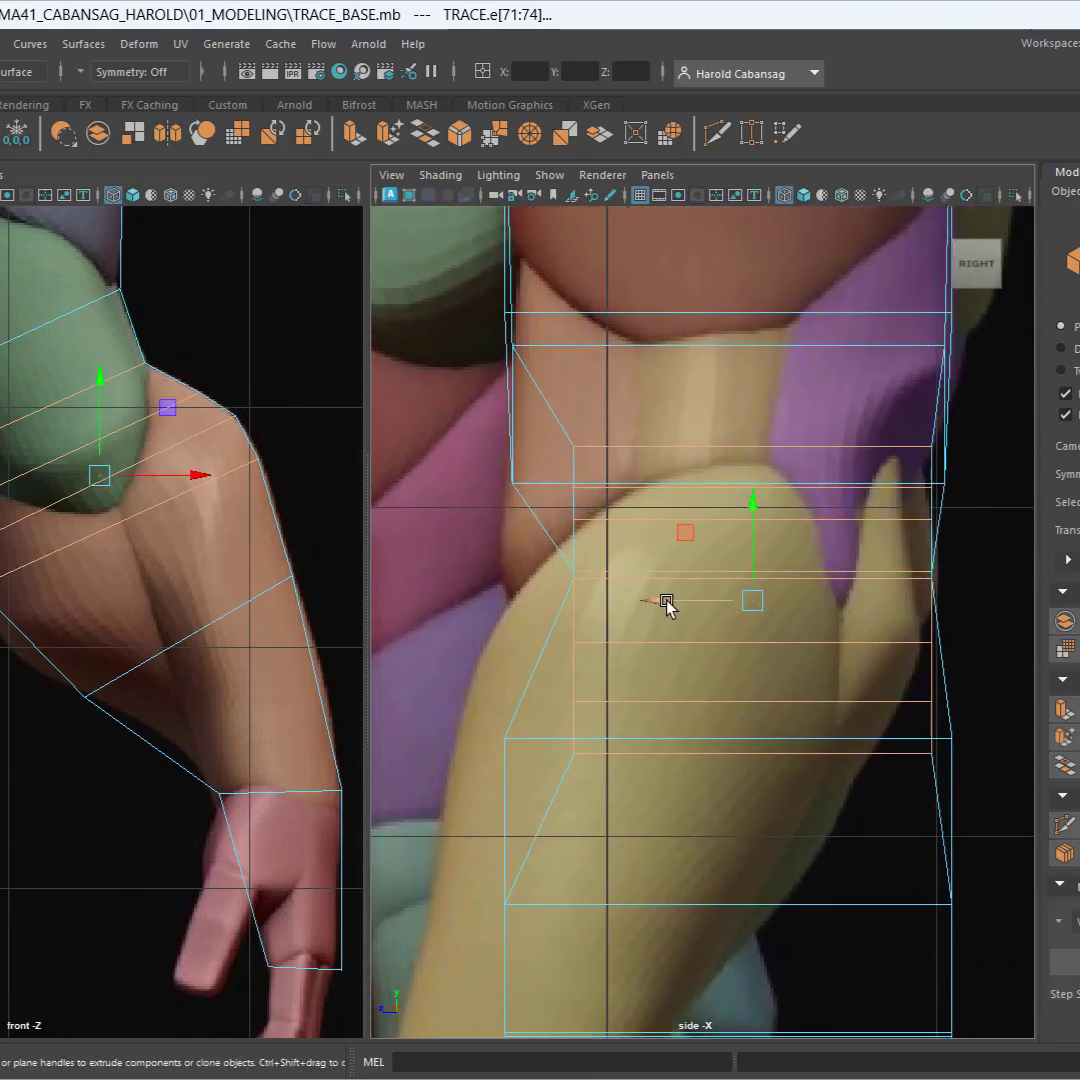
pyautogui.moveTo(670, 600); pyautogui.dragTo(671, 598)
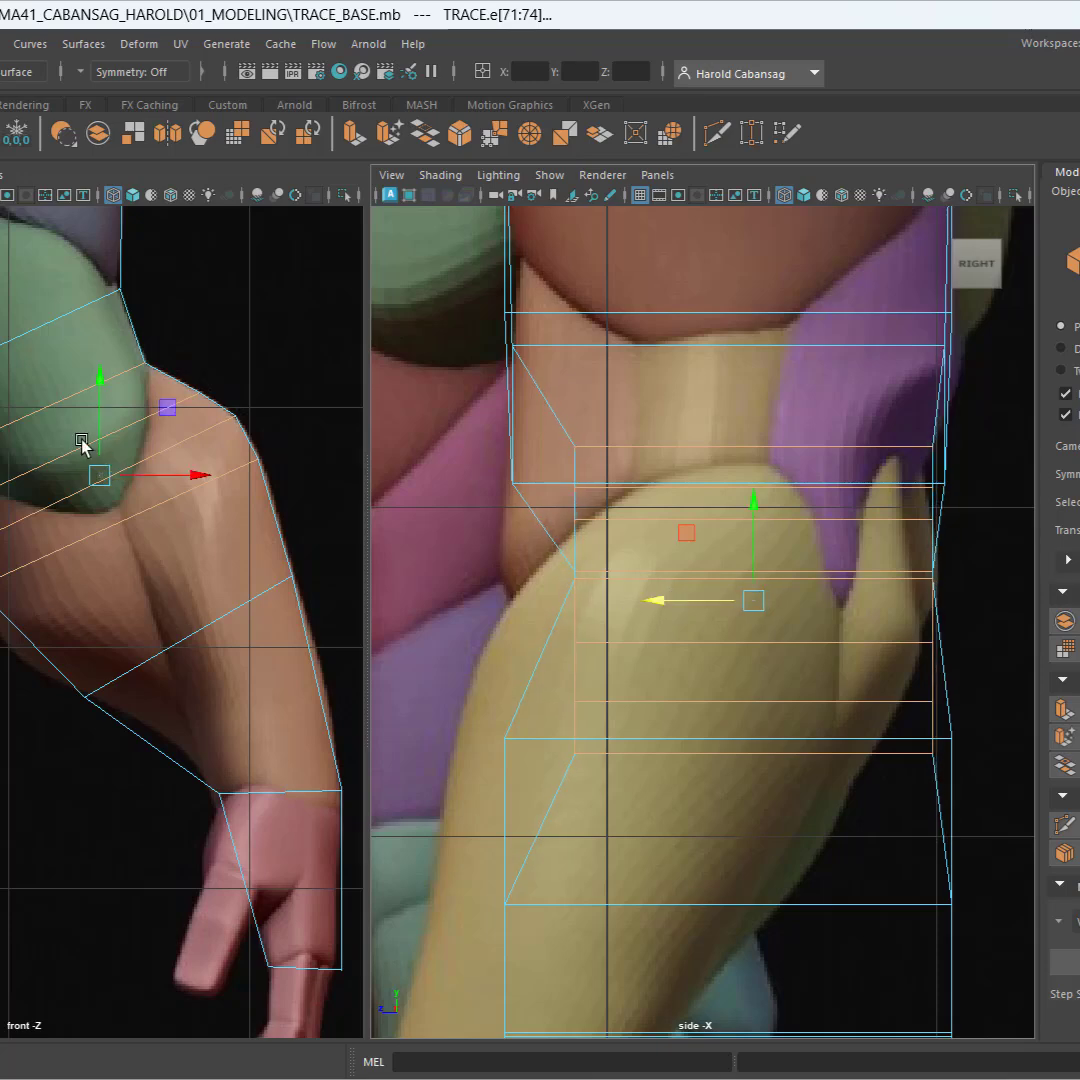
# Move the front edges of the top elbow loop and the upper-arm loop above it forward to the reference's arm outline.
pyautogui.click(15, 422)
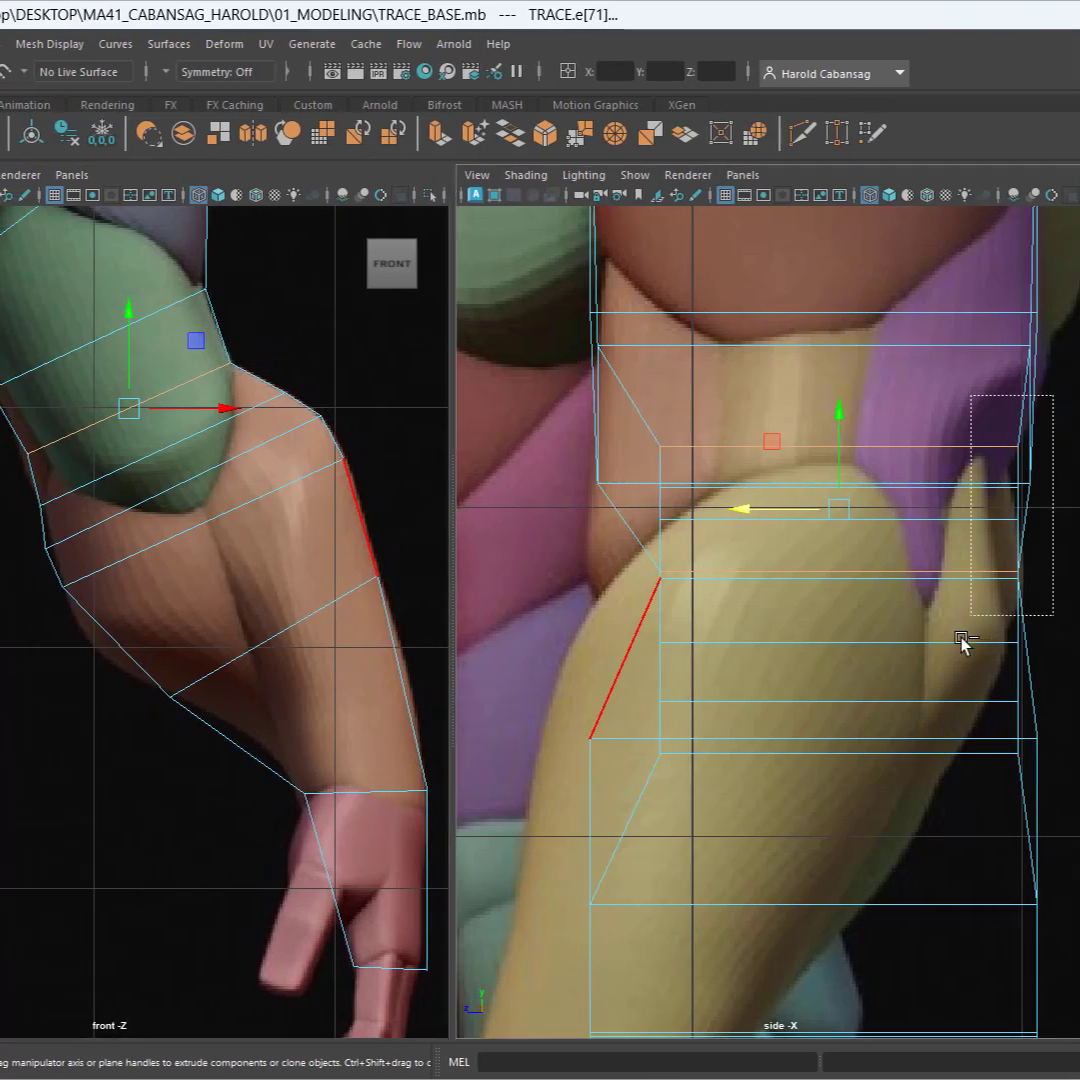
pyautogui.click(947, 700)
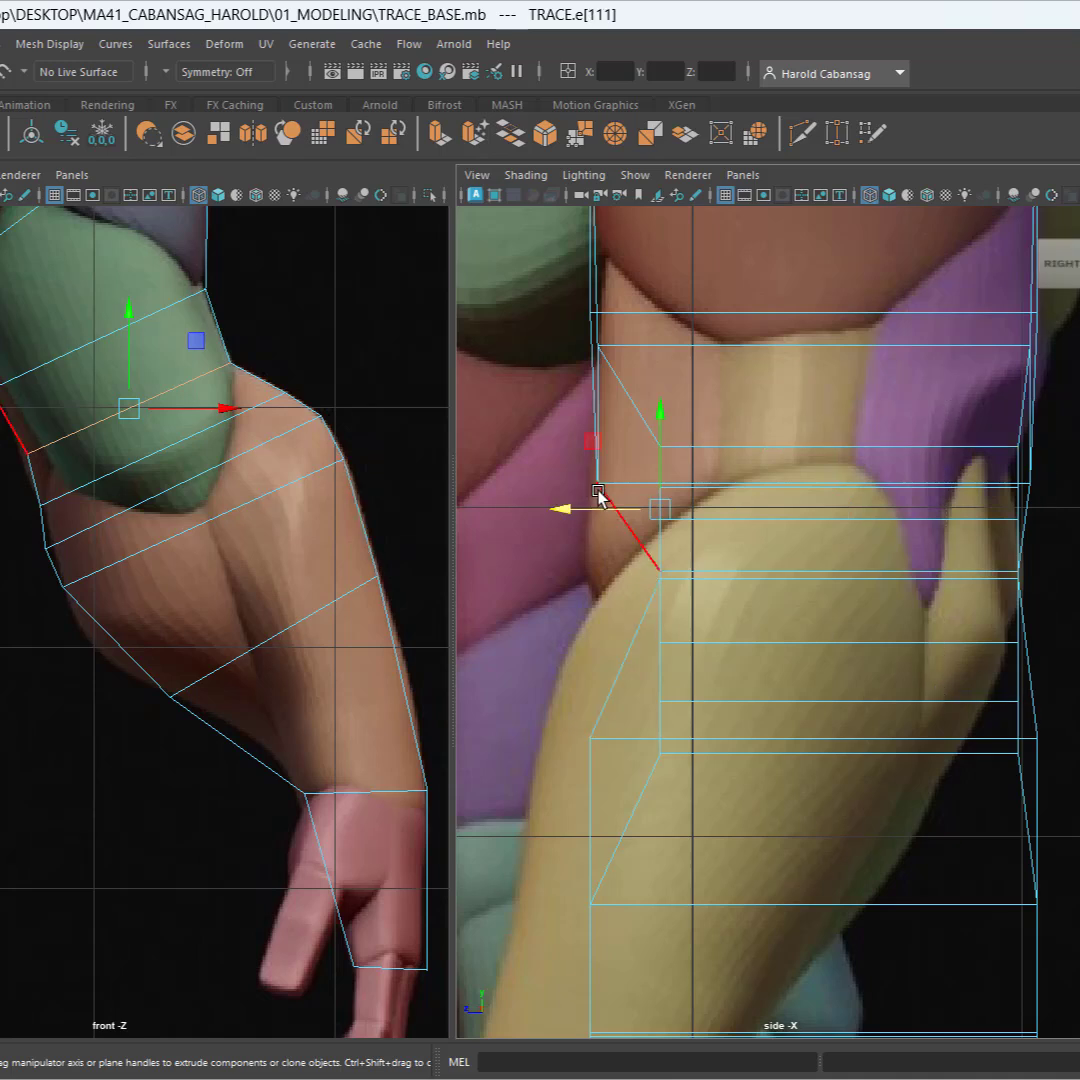
pyautogui.moveTo(588, 512); pyautogui.dragTo(527, 518)
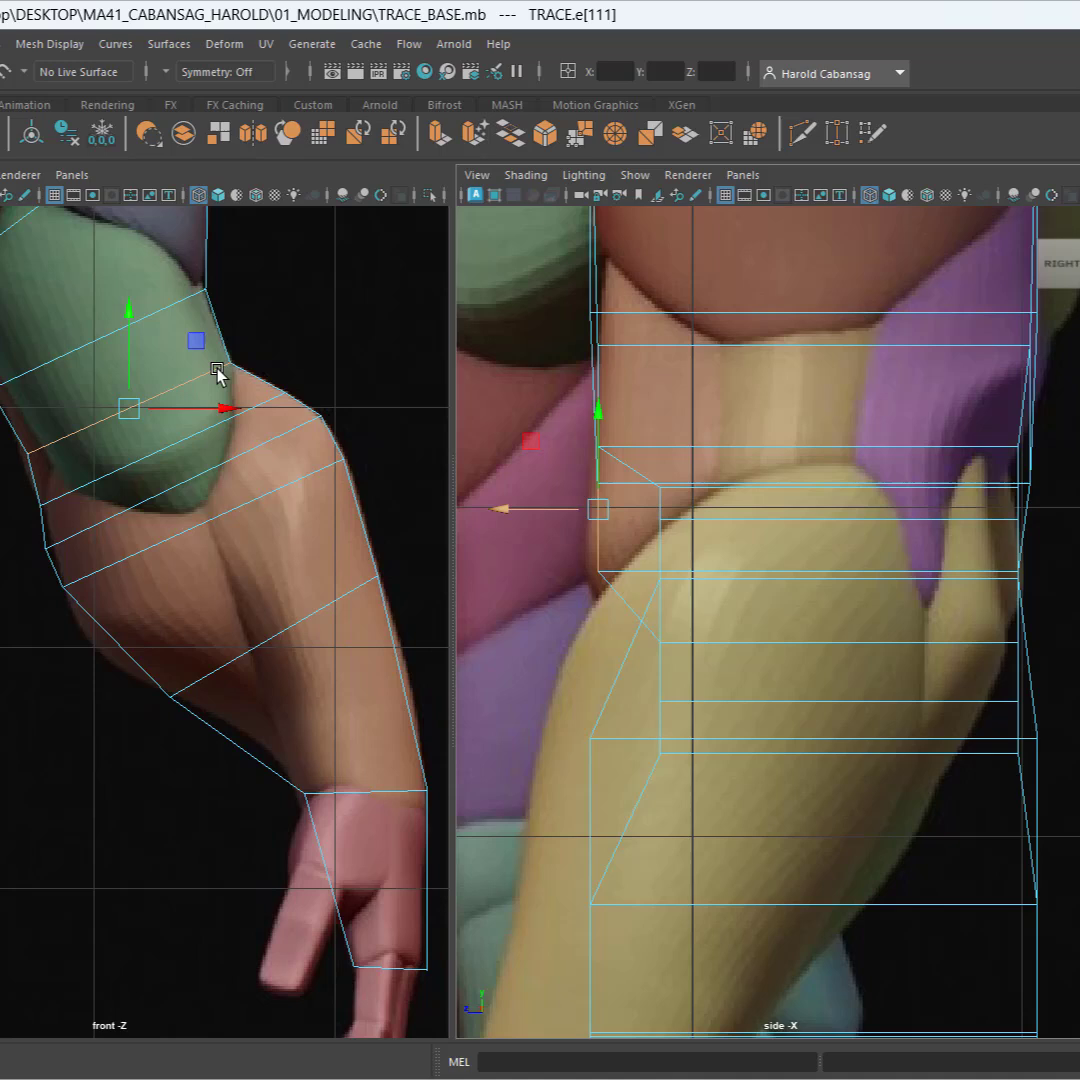
pyautogui.click(158, 312)
pyautogui.moveTo(545, 421); pyautogui.dragTo(532, 420)
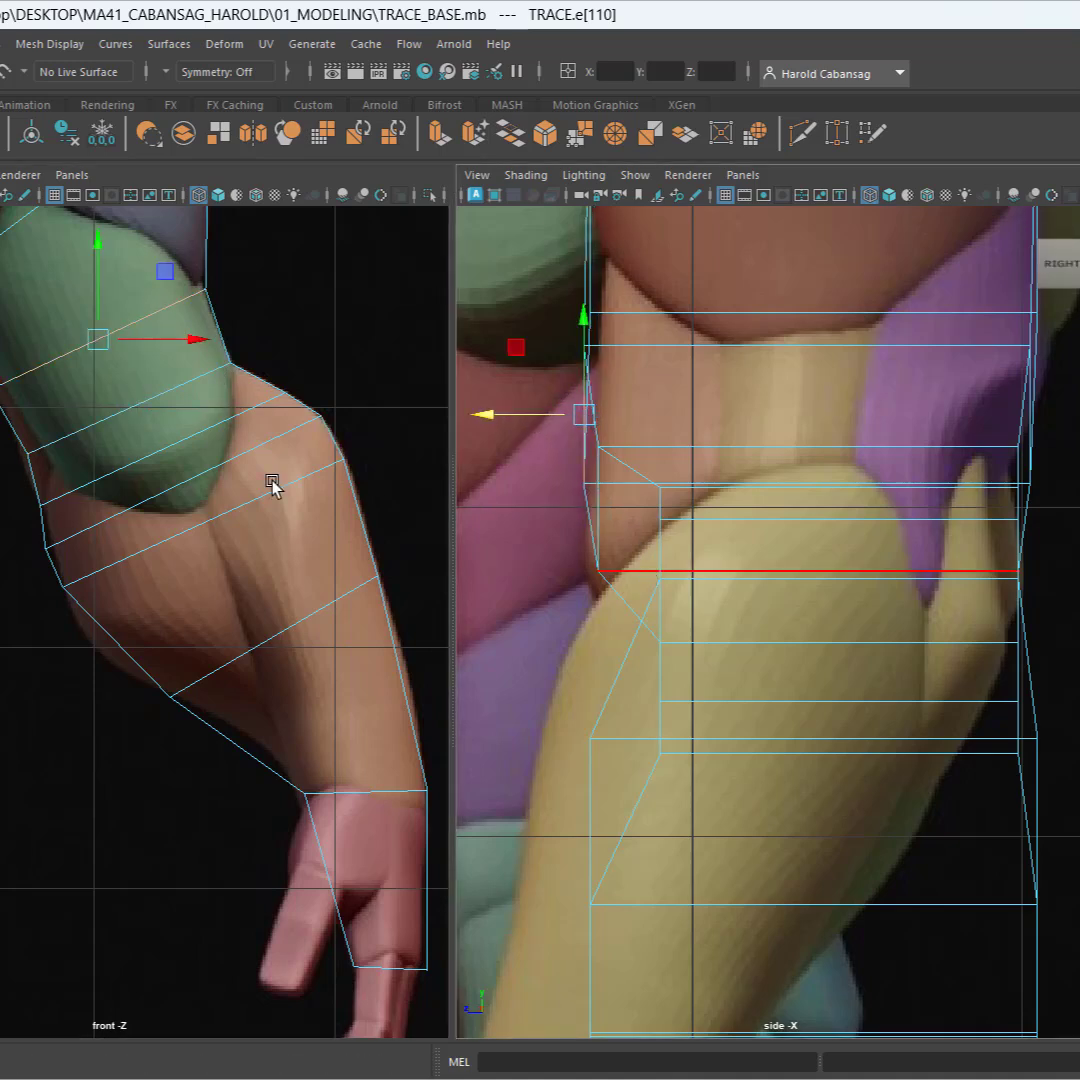
pyautogui.click(198, 458)
pyautogui.keyDown('shift'); pyautogui.click(164, 482); pyautogui.keyUp('shift')
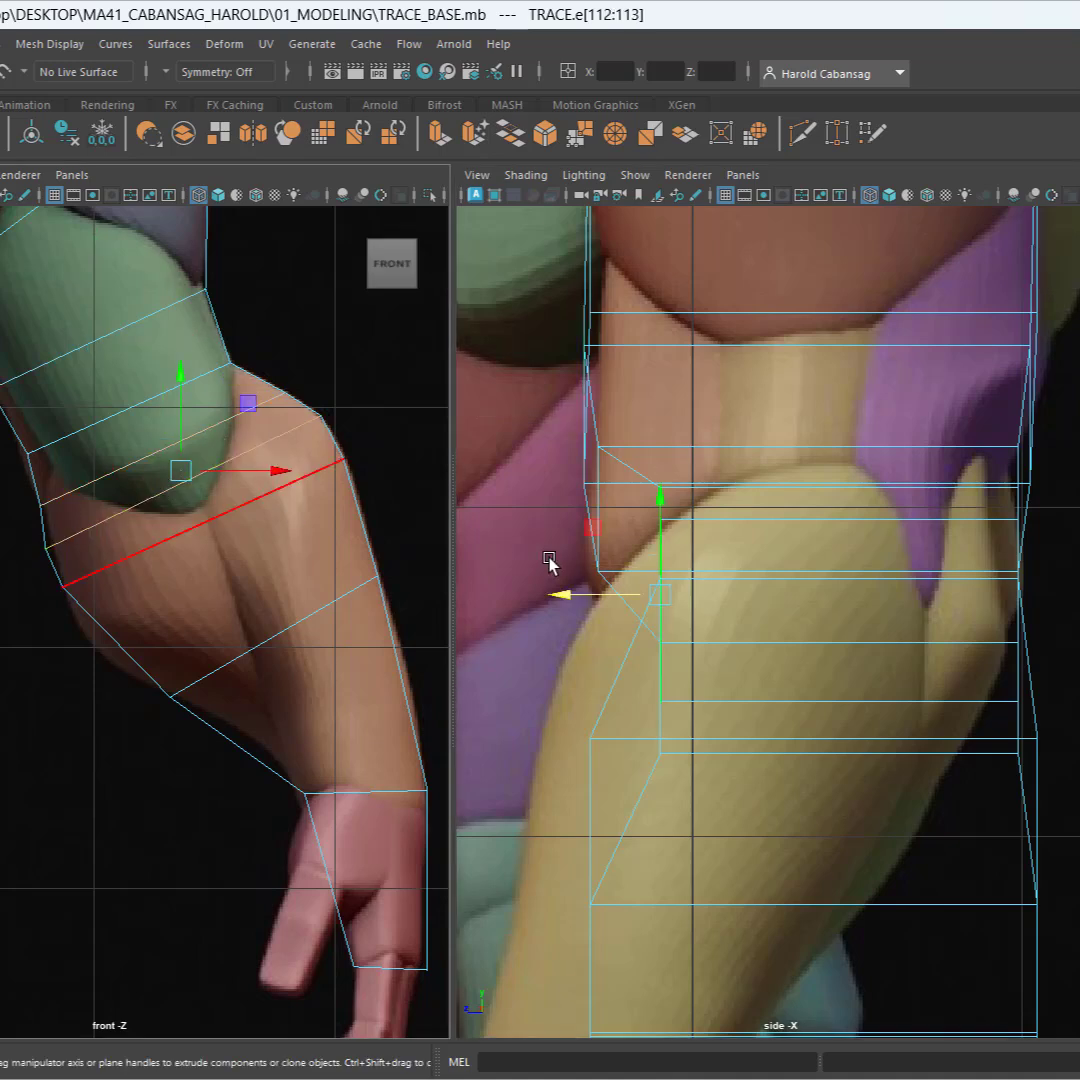
pyautogui.moveTo(583, 596)
pyautogui.mouseDown()
pyautogui.moveTo(556, 594)
pyautogui.moveTo(590, 604)
pyautogui.mouseUp()
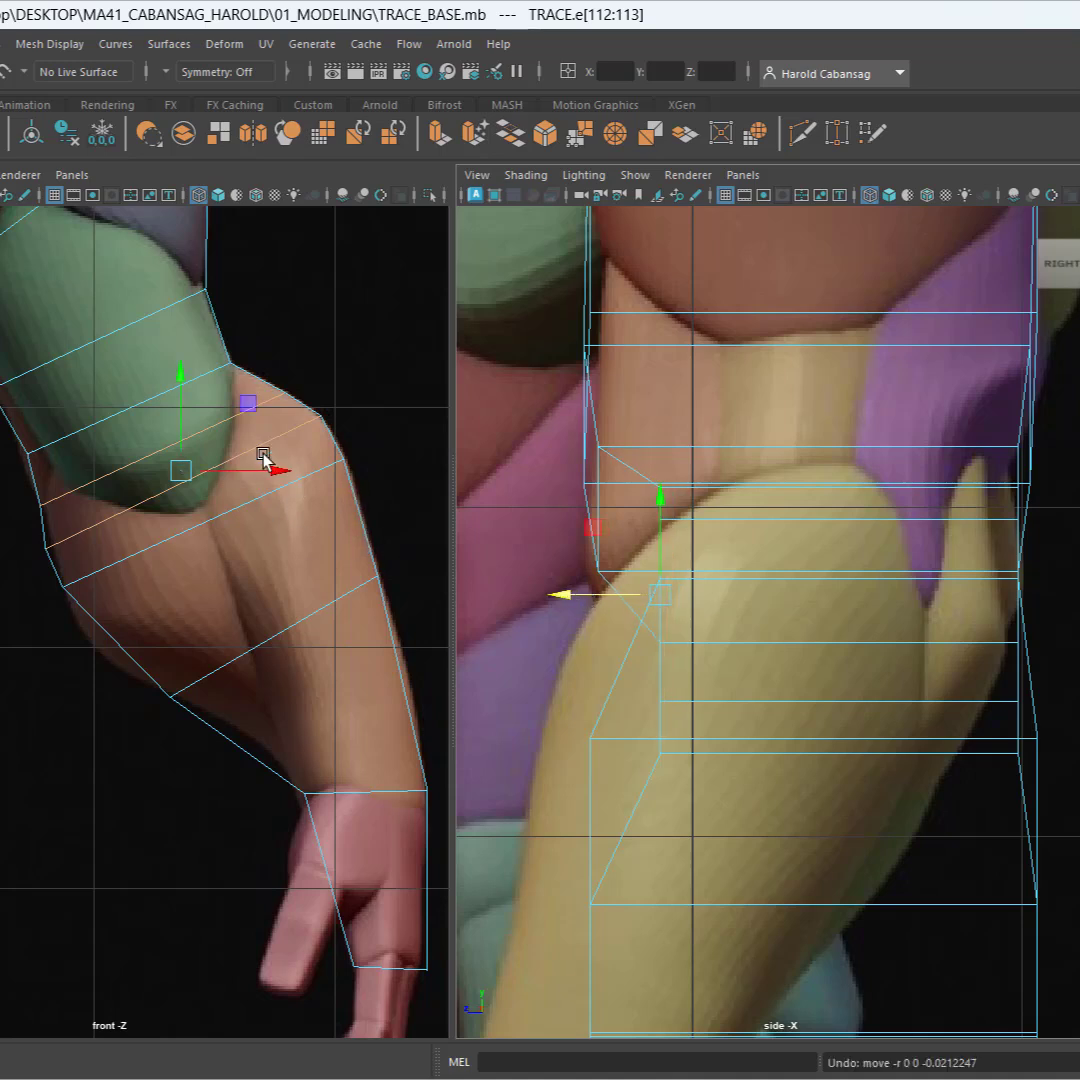
# Move the front edge of the lowest elbow loop forward to the forearm outline, and shift the loop above's front edge slightly forward.
pyautogui.click(243, 509)
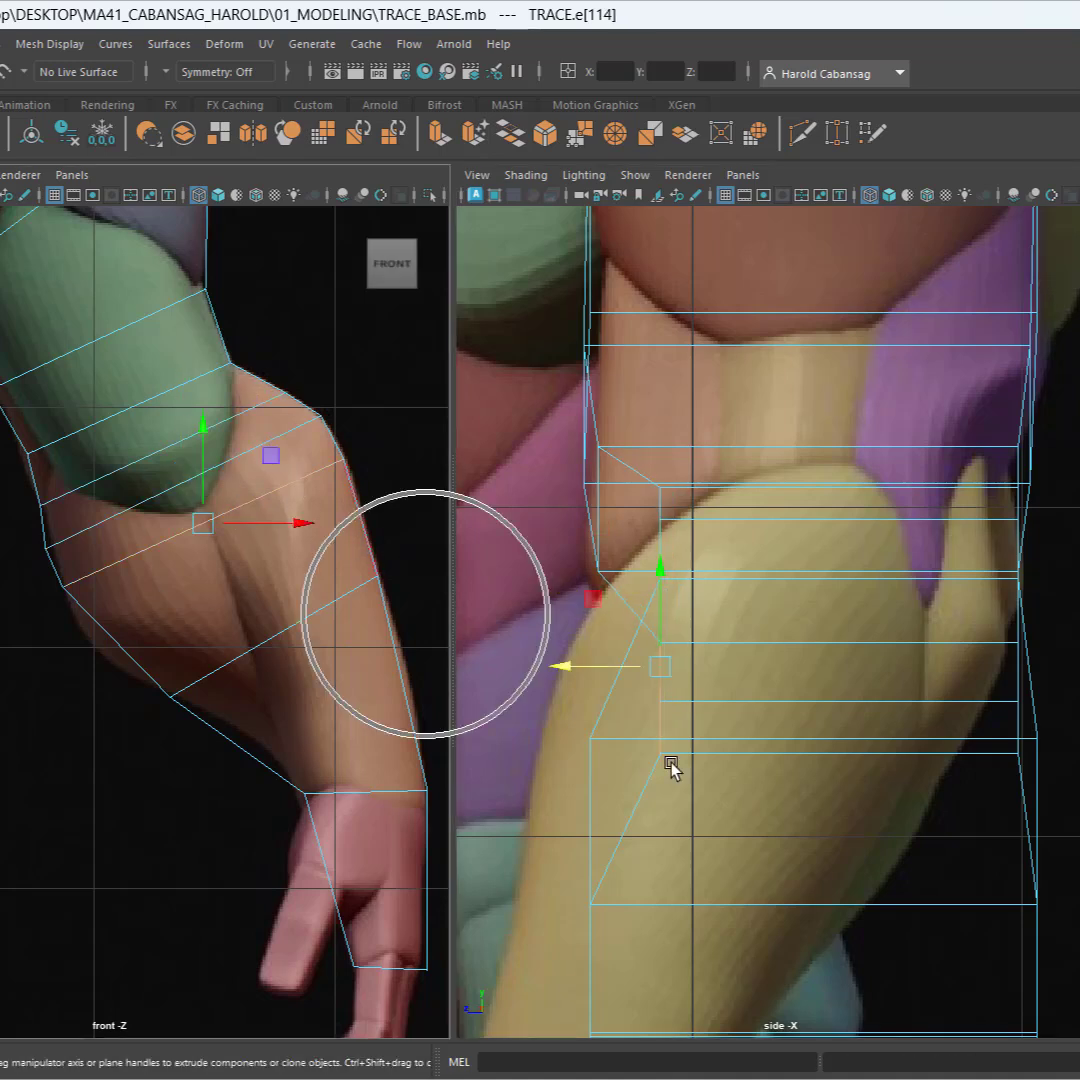
pyautogui.moveTo(583, 667); pyautogui.dragTo(499, 660)
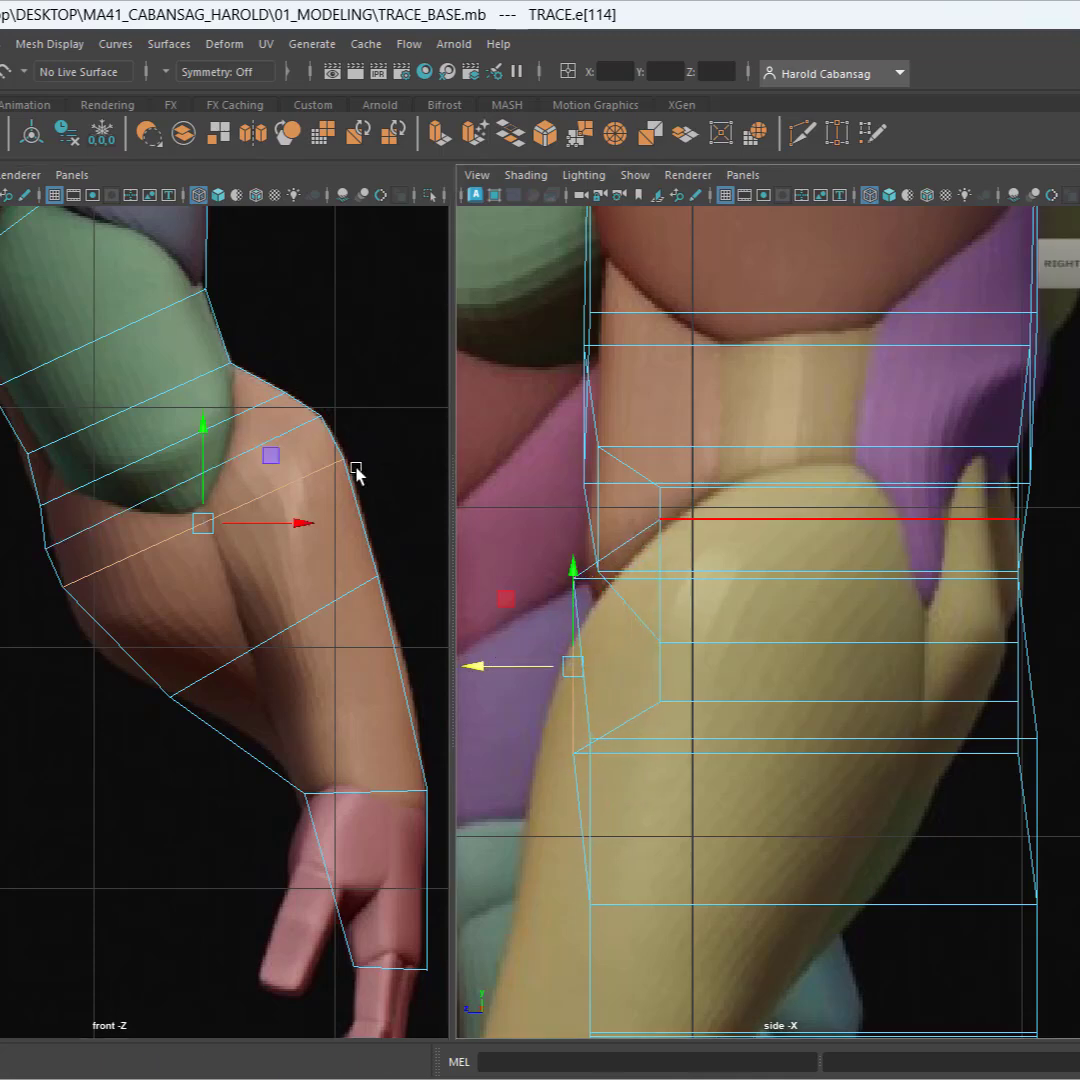
pyautogui.click(137, 499)
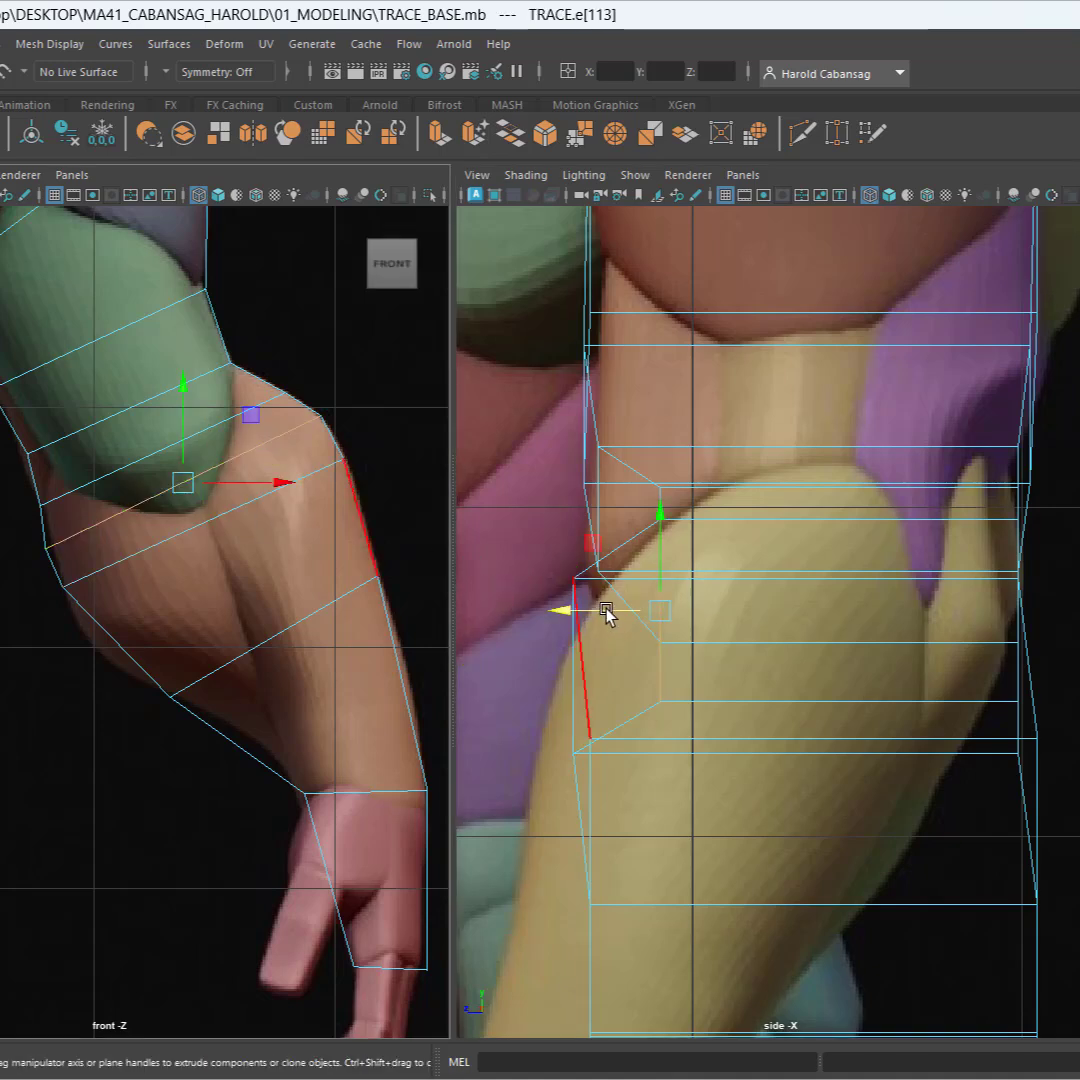
pyautogui.moveTo(606, 614); pyautogui.dragTo(590, 613)
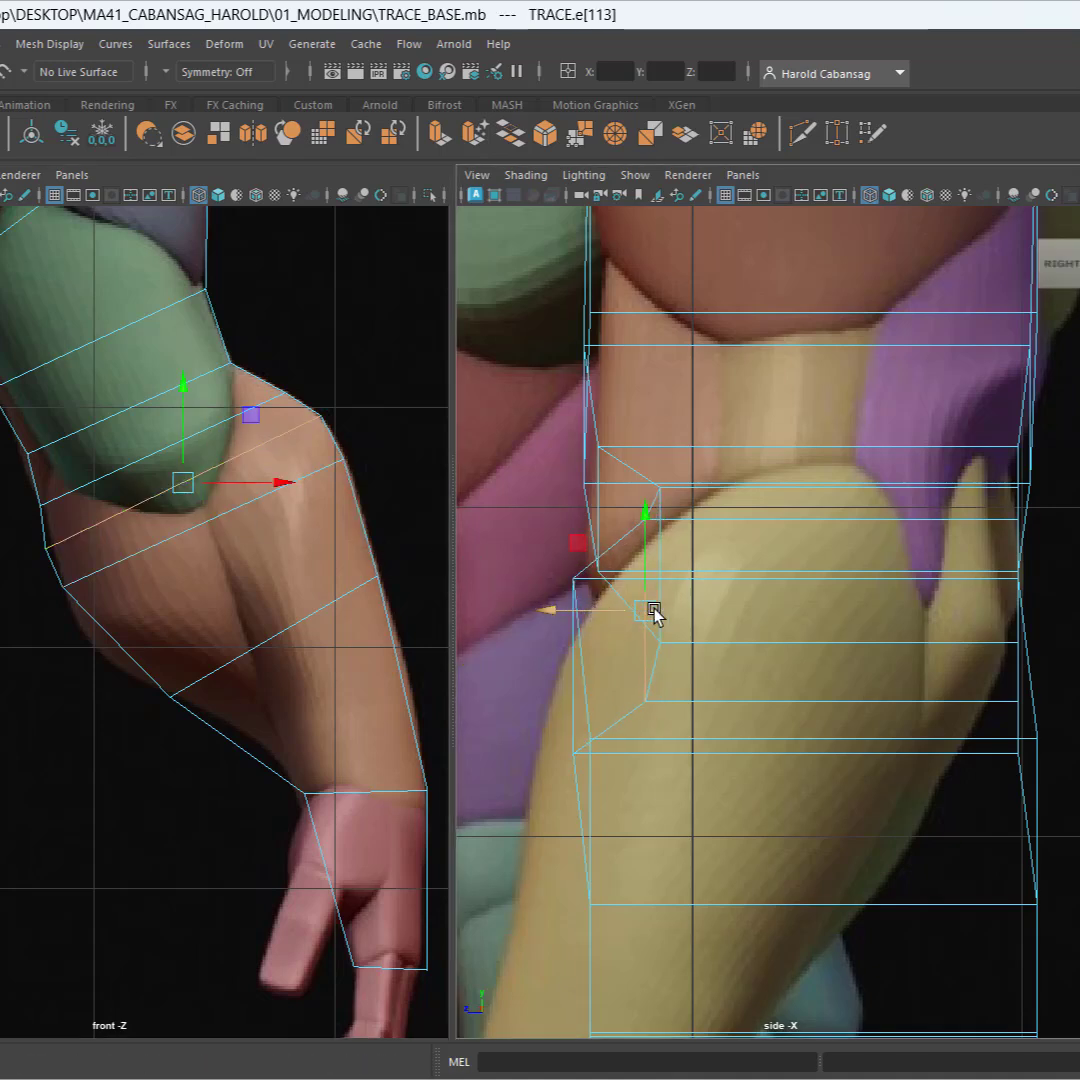
# Select only the back edges of the two middle elbow loops and move them backward in the side view.
pyautogui.doubleClick(129, 464)
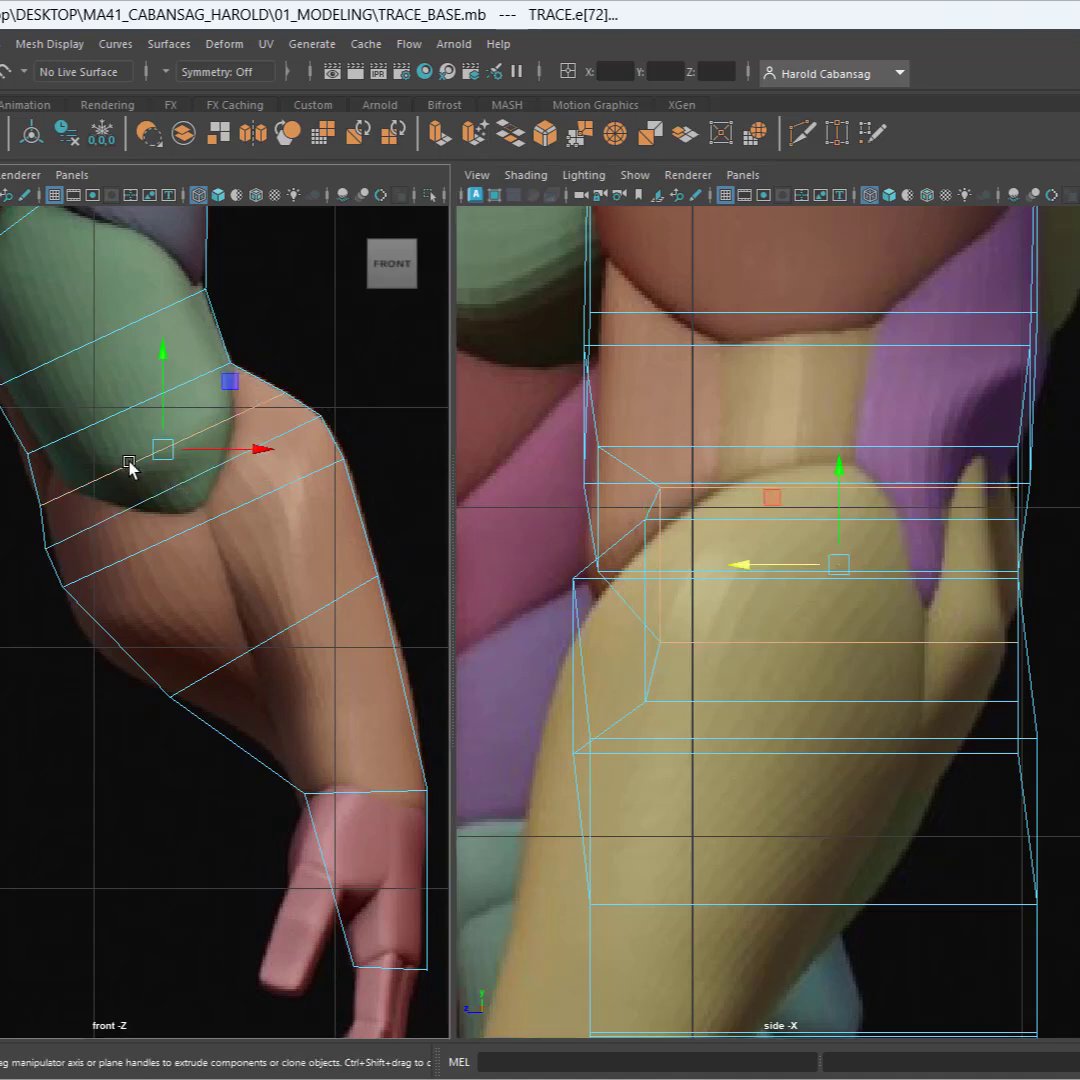
pyautogui.keyDown('shift'); pyautogui.doubleClick(137, 508); pyautogui.keyUp('shift')
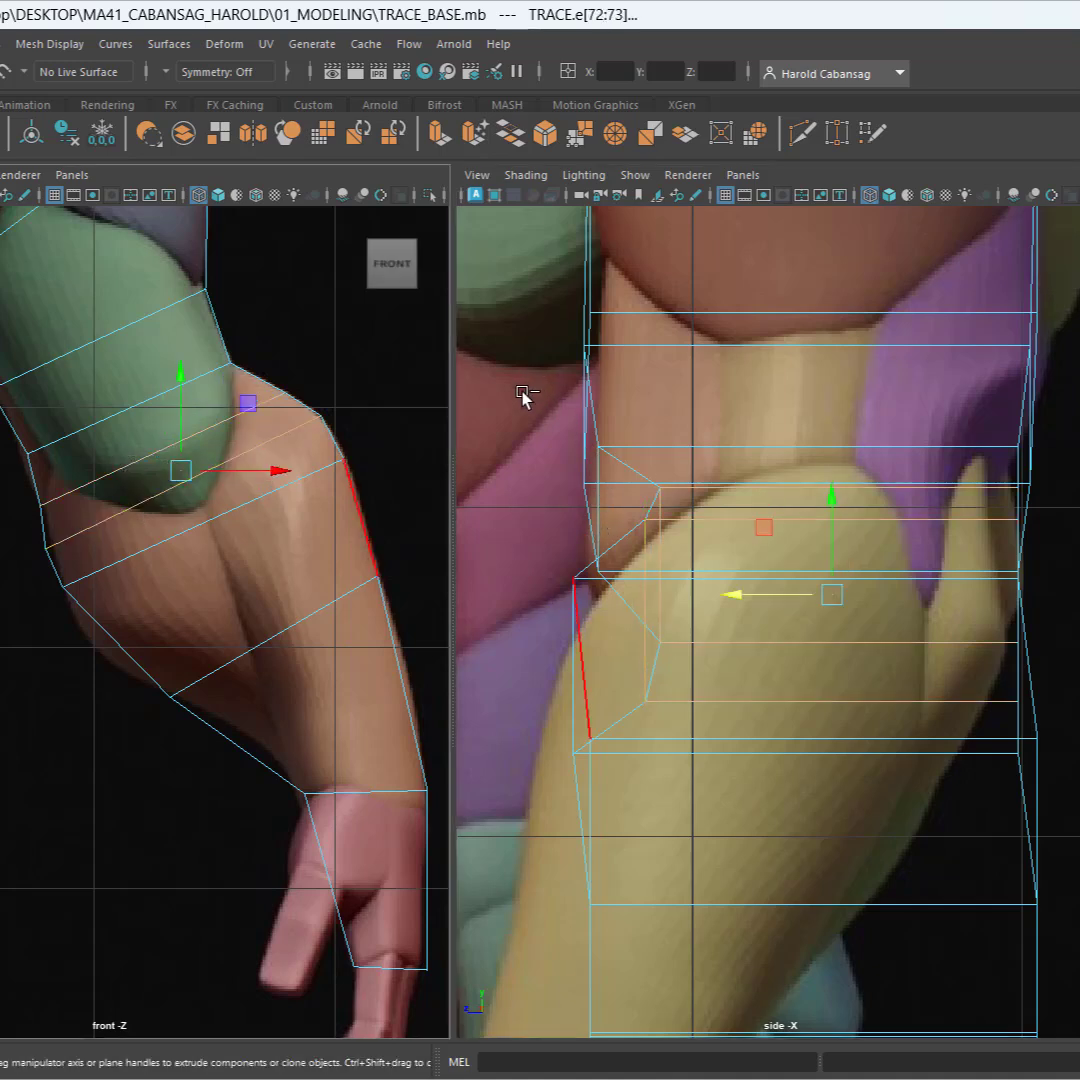
pyautogui.keyDown('ctrl'); pyautogui.moveTo(525, 401); pyautogui.dragTo(748, 837); pyautogui.keyUp('ctrl')
pyautogui.keyDown('alt'); pyautogui.moveTo(824, 712); pyautogui.dragTo(668, 719, button='middle'); pyautogui.keyUp('alt')
pyautogui.moveTo(791, 602); pyautogui.dragTo(829, 612)
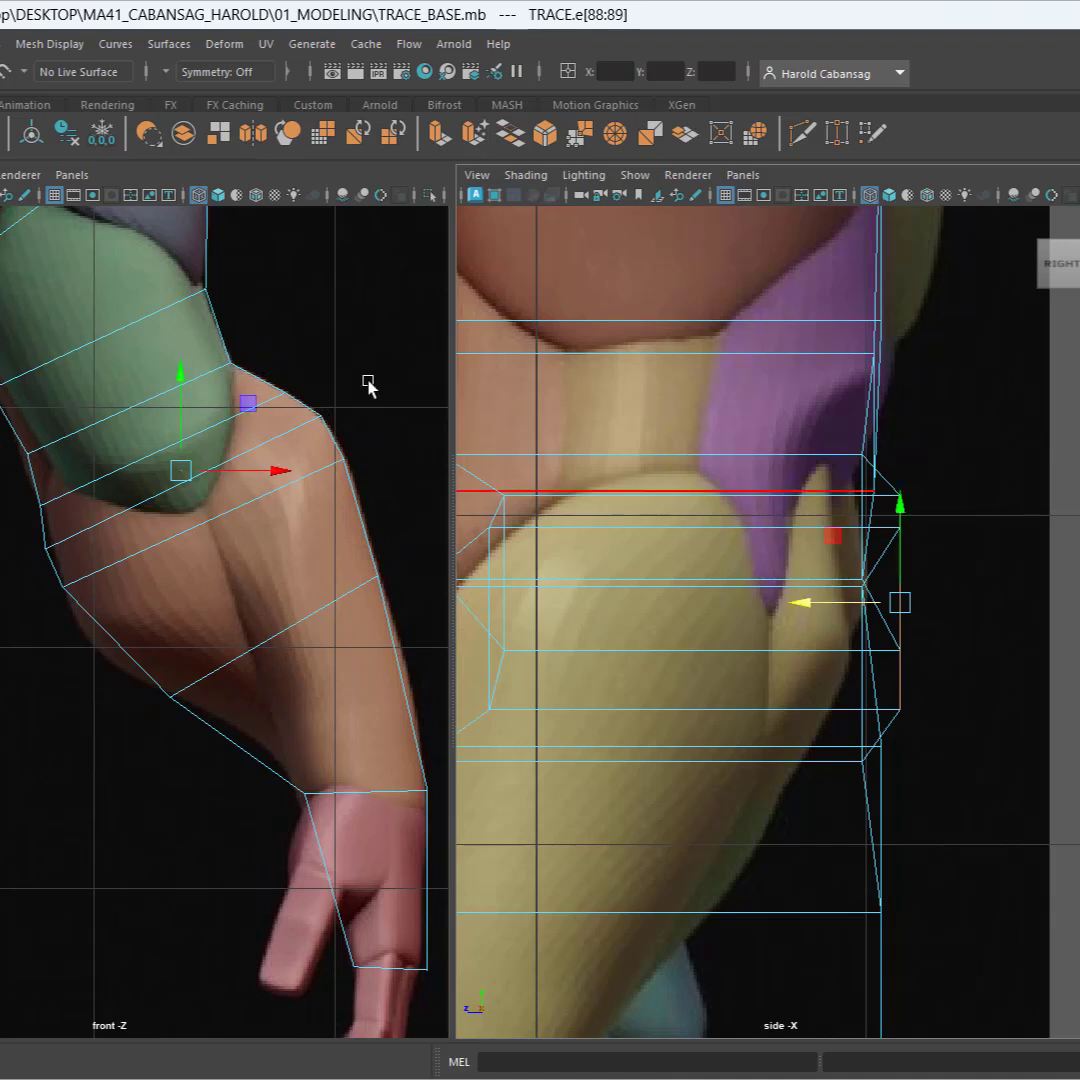
# Isolate the back edge of the top elbow loop and move it slightly forward in the side view.
pyautogui.click(97, 425)
pyautogui.moveTo(738, 800); pyautogui.dragTo(745, 805)
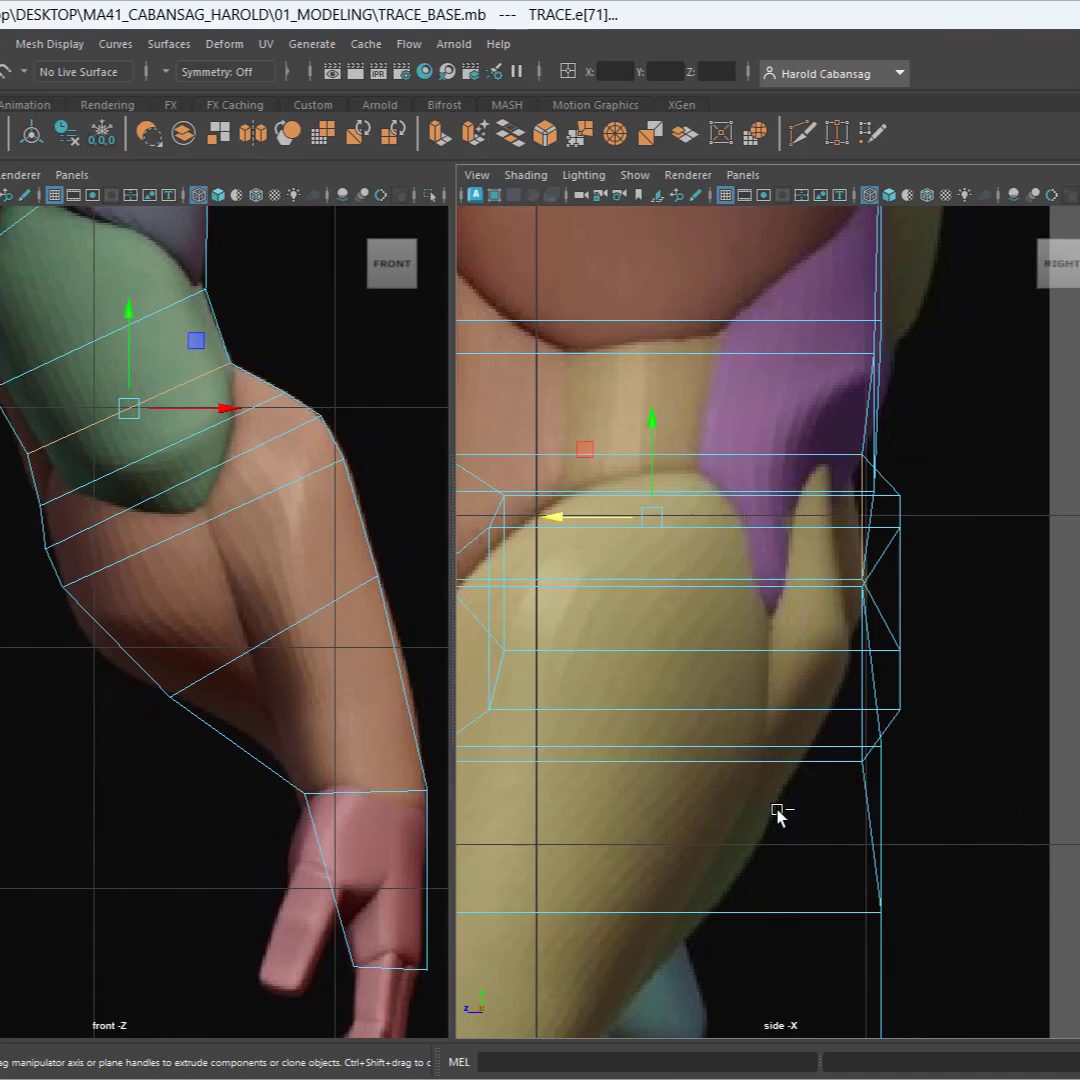
pyautogui.keyDown('alt'); pyautogui.moveTo(620, 559); pyautogui.dragTo(819, 619, button='middle'); pyautogui.keyUp('alt')
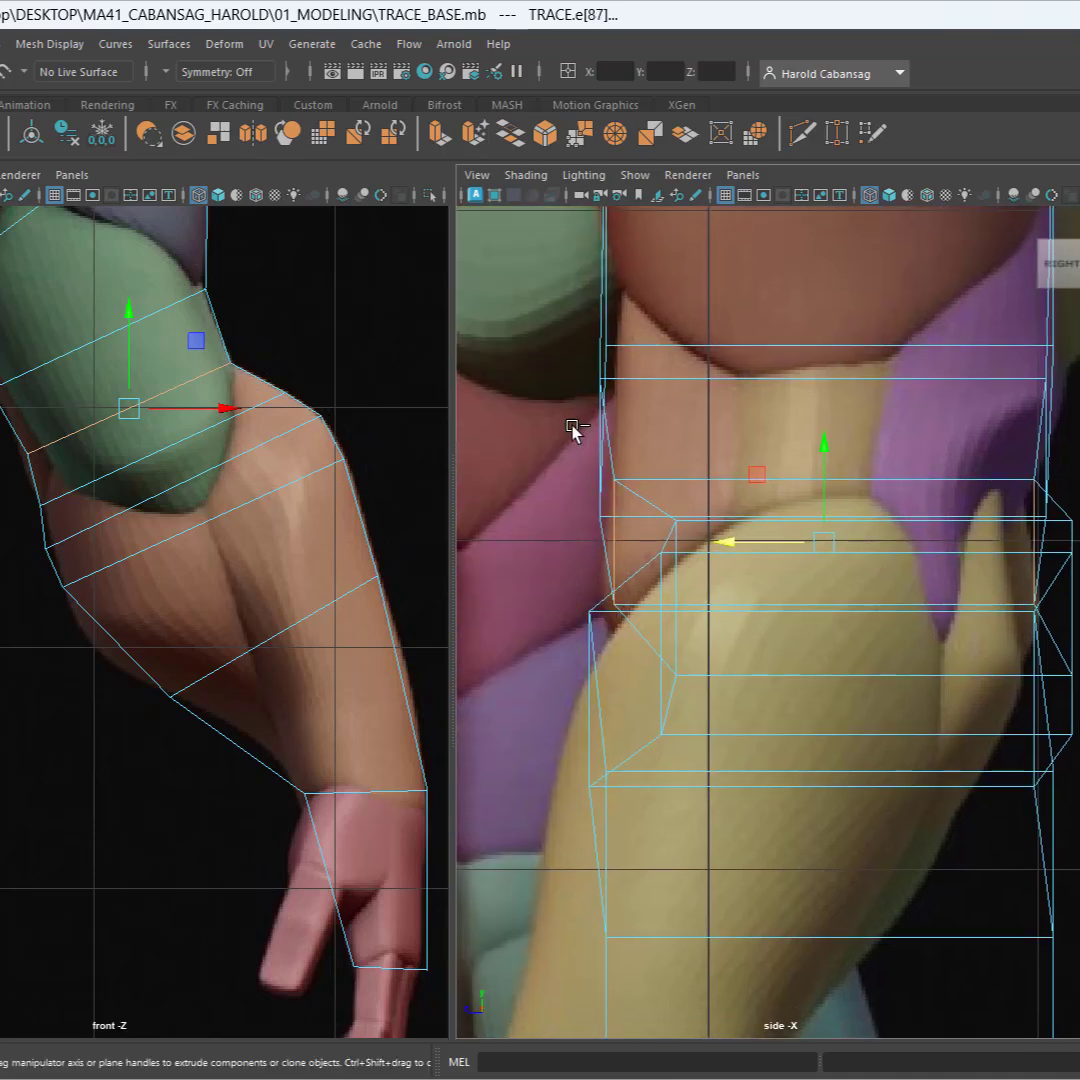
pyautogui.keyDown('ctrl'); pyautogui.moveTo(838, 804); pyautogui.dragTo(839, 805); pyautogui.keyUp('ctrl')
pyautogui.keyDown('alt'); pyautogui.moveTo(890, 737); pyautogui.dragTo(803, 746, button='middle'); pyautogui.keyUp('alt')
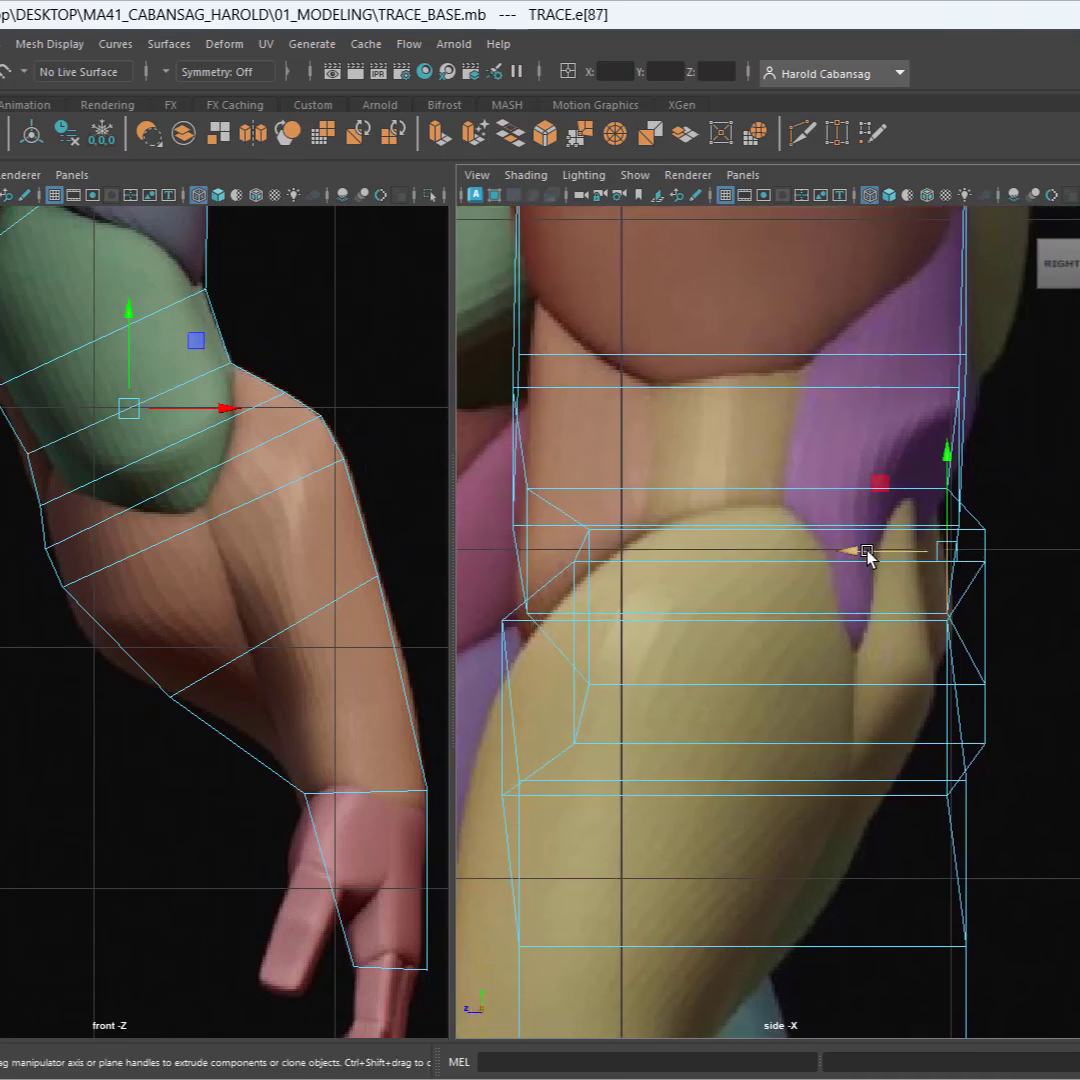
pyautogui.moveTo(866, 550); pyautogui.dragTo(859, 557)
# Isolate the back edge of the lowest elbow loop and move it forward to follow the reference's forearm.
pyautogui.doubleClick(266, 494)
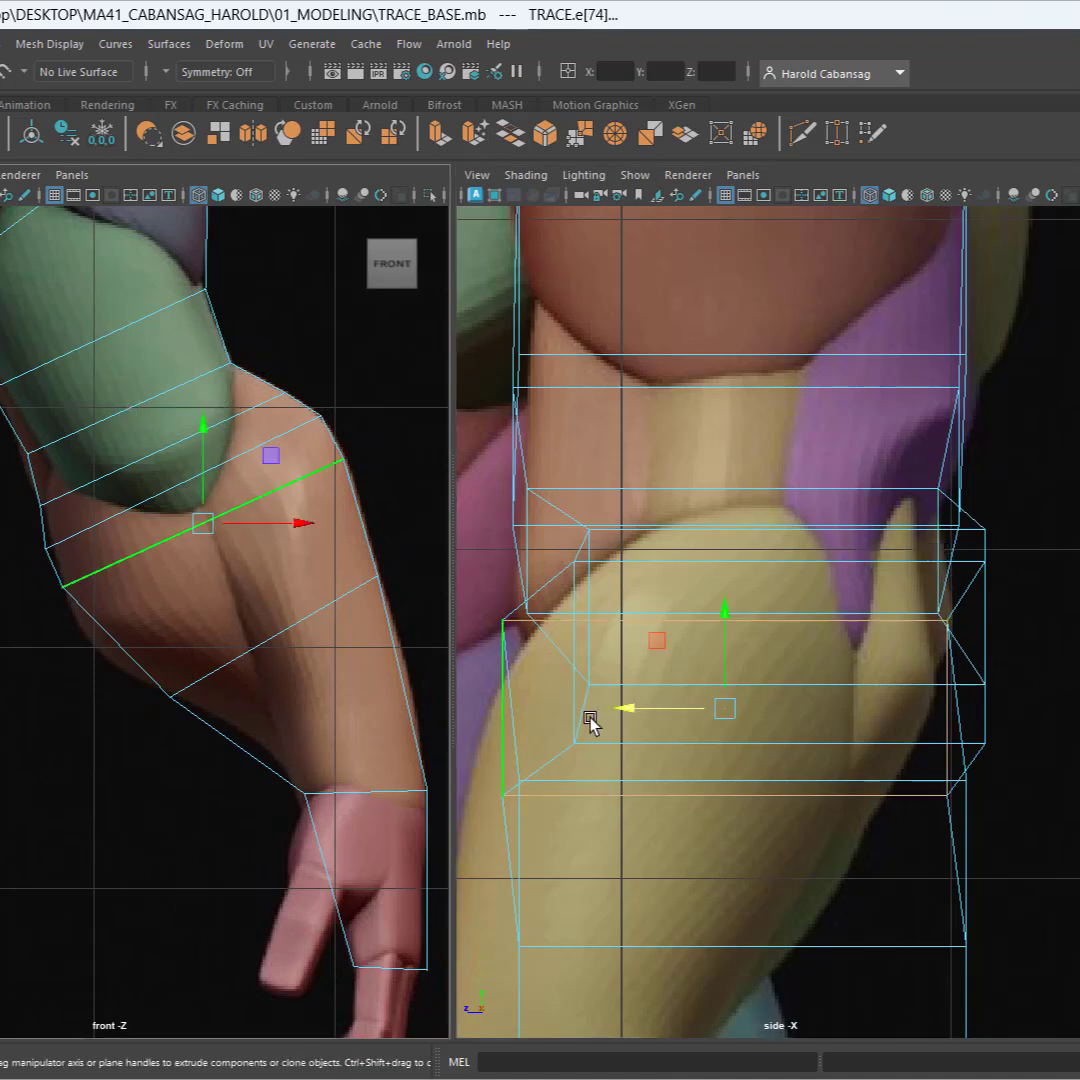
pyautogui.keyDown('alt'); pyautogui.moveTo(860, 765); pyautogui.dragTo(923, 708, button='middle'); pyautogui.keyUp('alt')
pyautogui.keyDown('ctrl'); pyautogui.moveTo(513, 422); pyautogui.dragTo(801, 844); pyautogui.keyUp('ctrl')
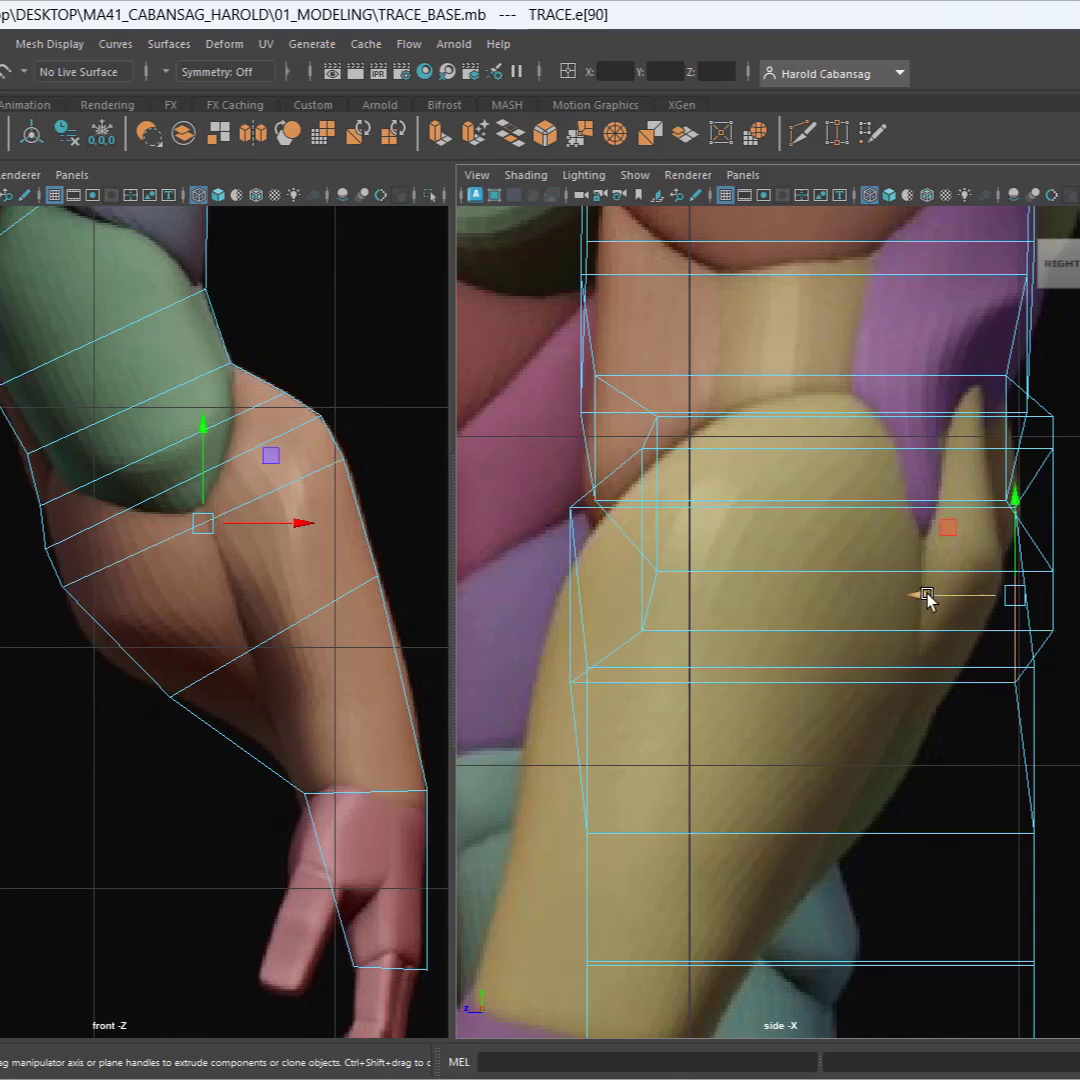
pyautogui.moveTo(926, 595); pyautogui.dragTo(884, 597)
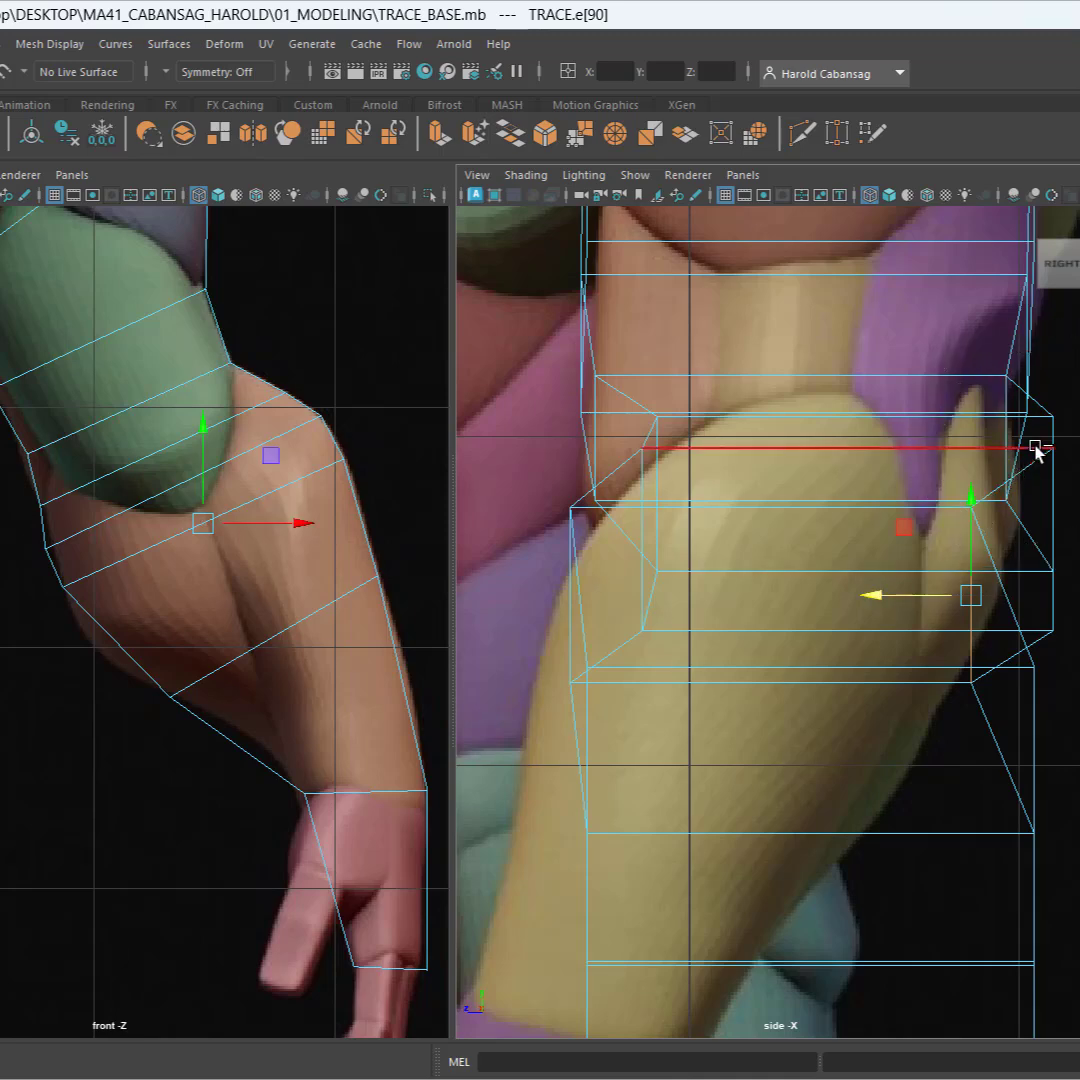
# Select the mid-forearm edge loop, move it forward and scale it narrower in depth to fit the side reference.
pyautogui.keyDown('alt'); pyautogui.moveTo(604, 645); pyautogui.dragTo(231, 751, button='right'); pyautogui.keyUp('alt')
pyautogui.keyDown('alt'); pyautogui.moveTo(231, 751); pyautogui.dragTo(189, 657, button='middle'); pyautogui.keyUp('alt')
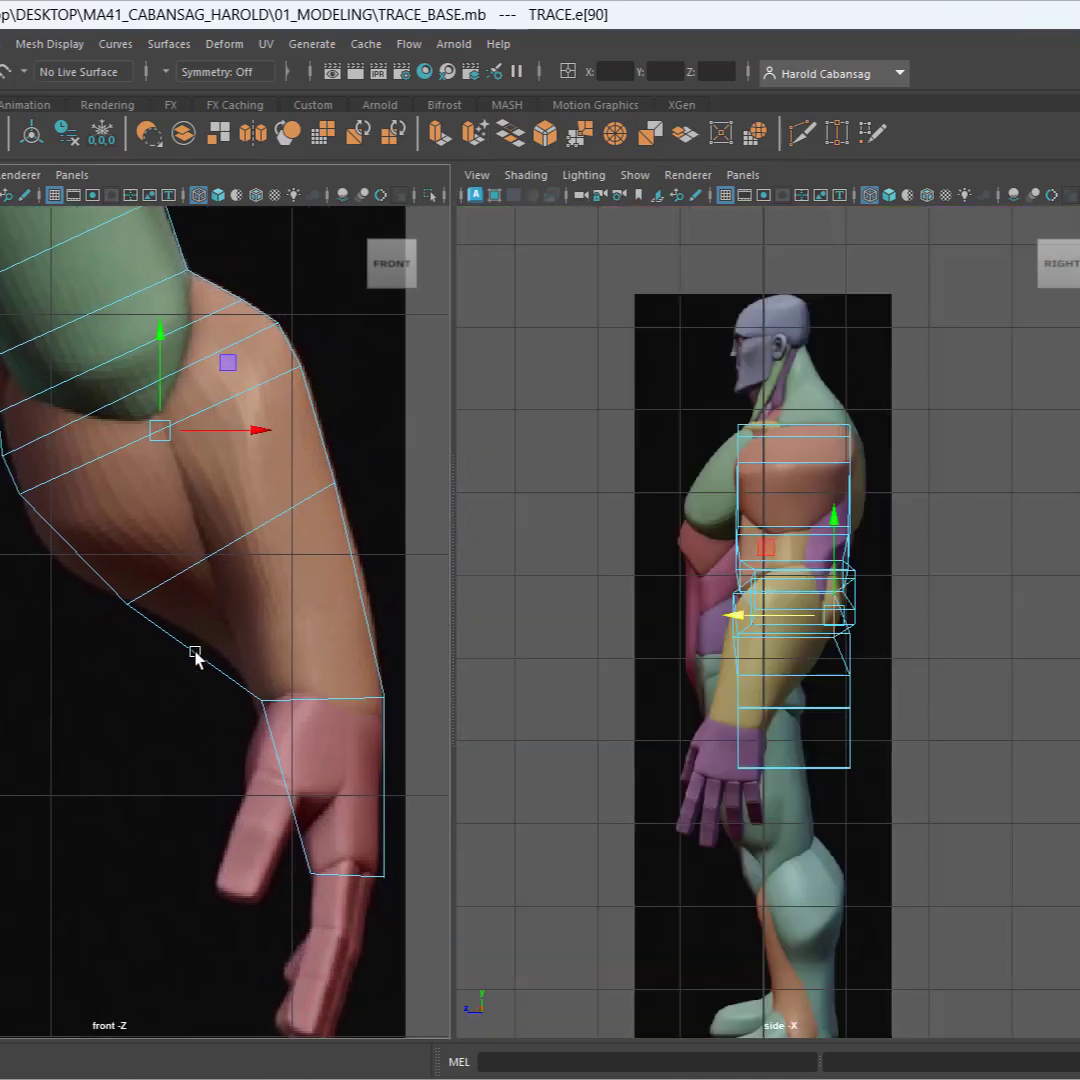
pyautogui.click(213, 541)
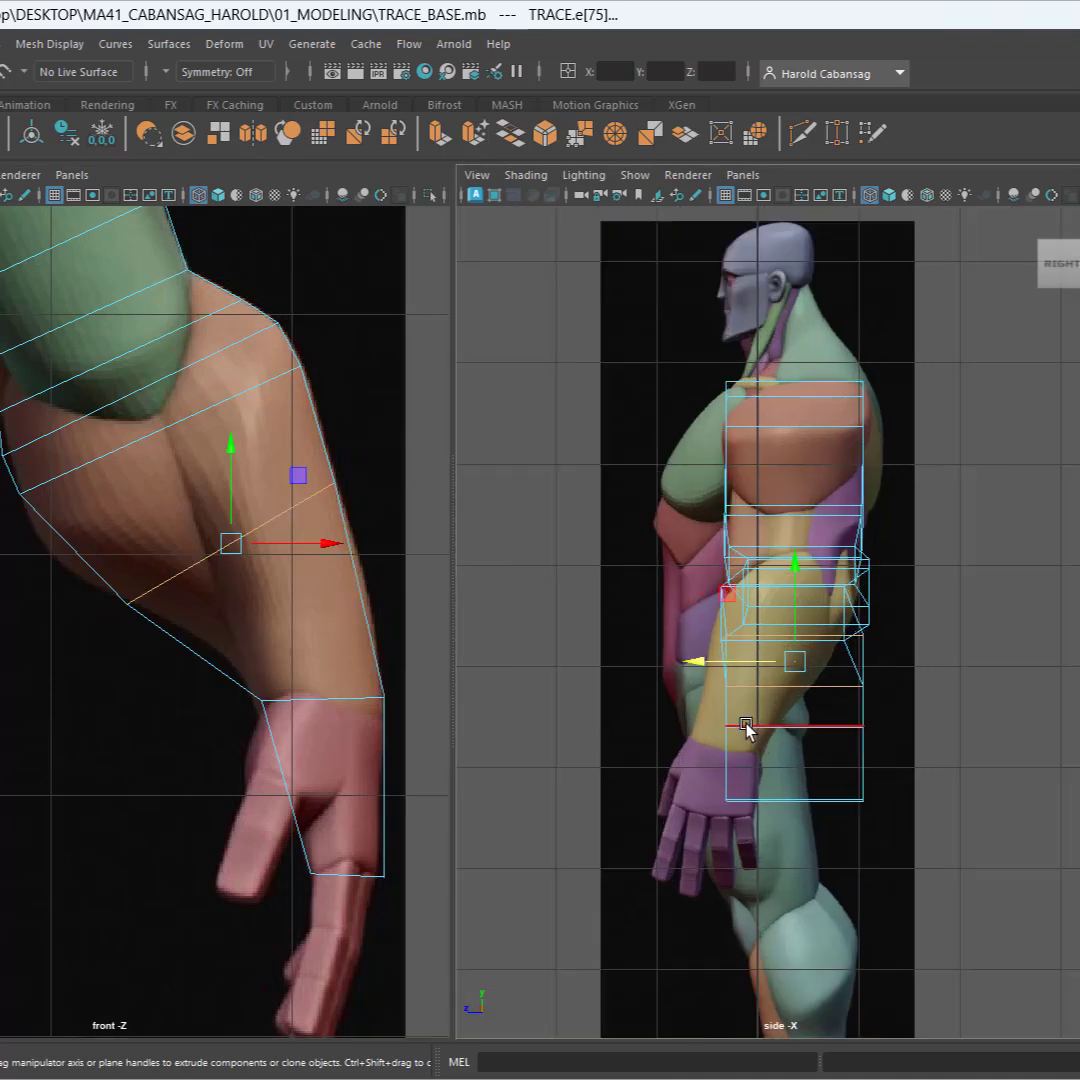
pyautogui.scroll(6, 745, 735)
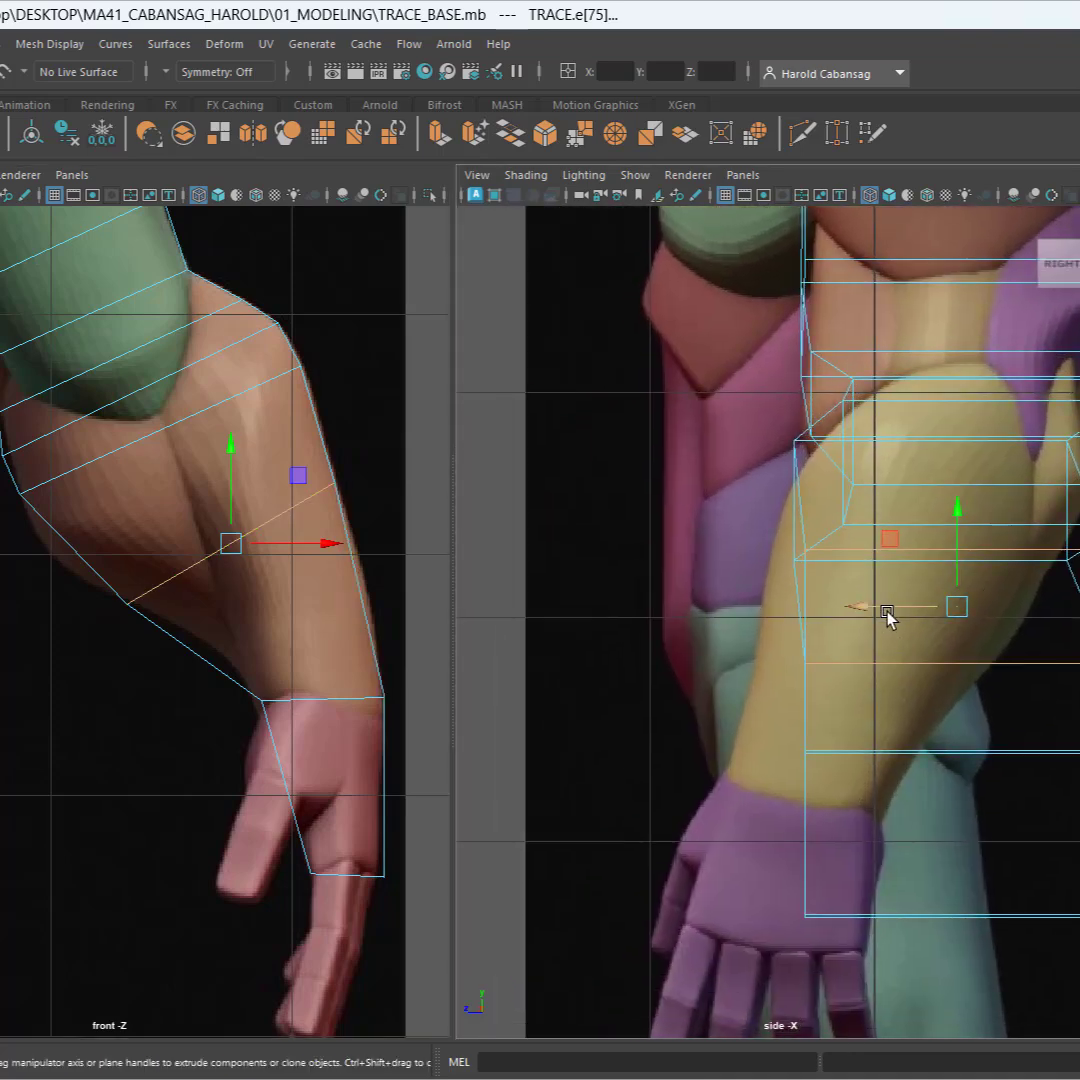
pyautogui.moveTo(887, 615); pyautogui.dragTo(796, 614)
pyautogui.press('r')
pyautogui.press('w')
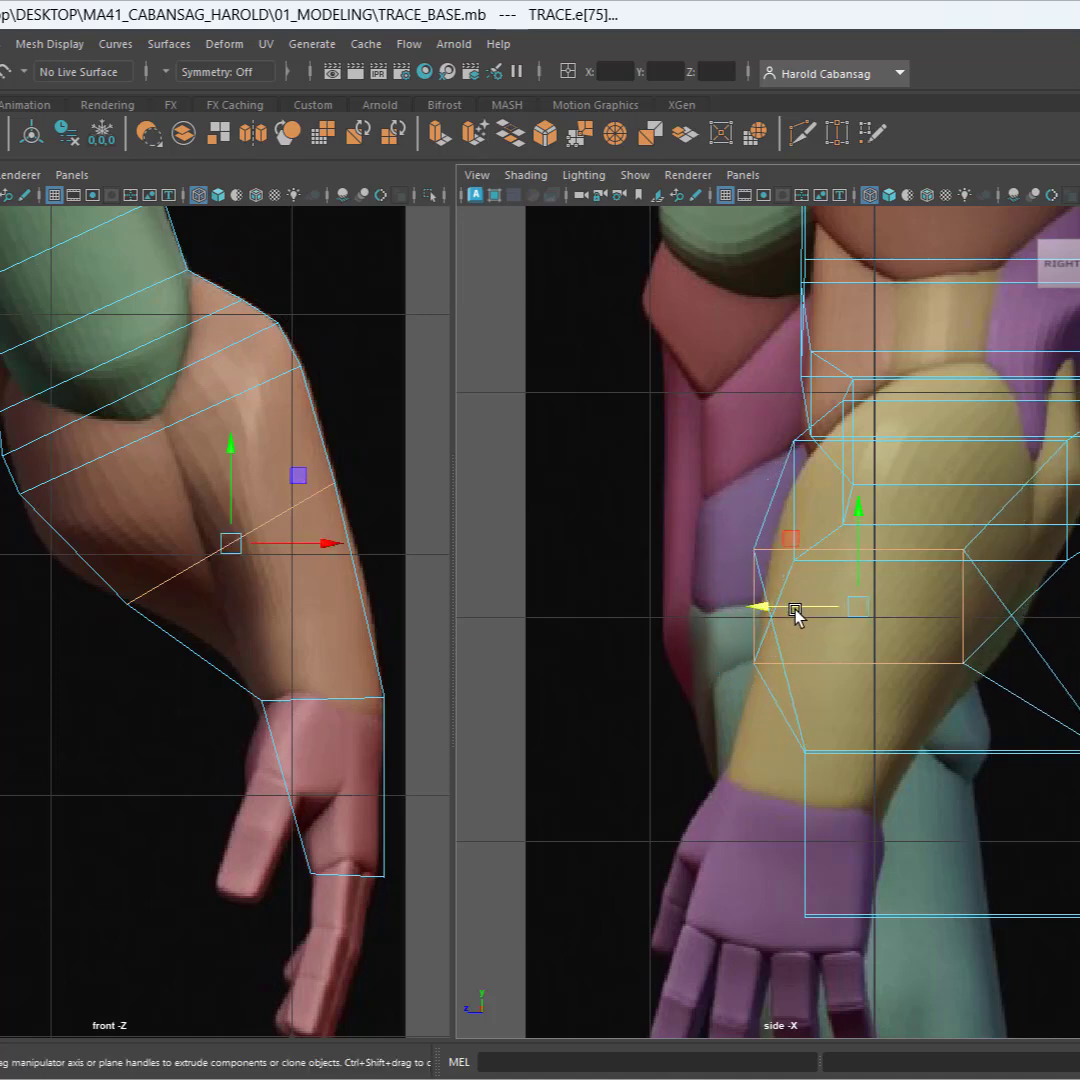
pyautogui.moveTo(766, 607); pyautogui.dragTo(776, 607)
pyautogui.press('r')
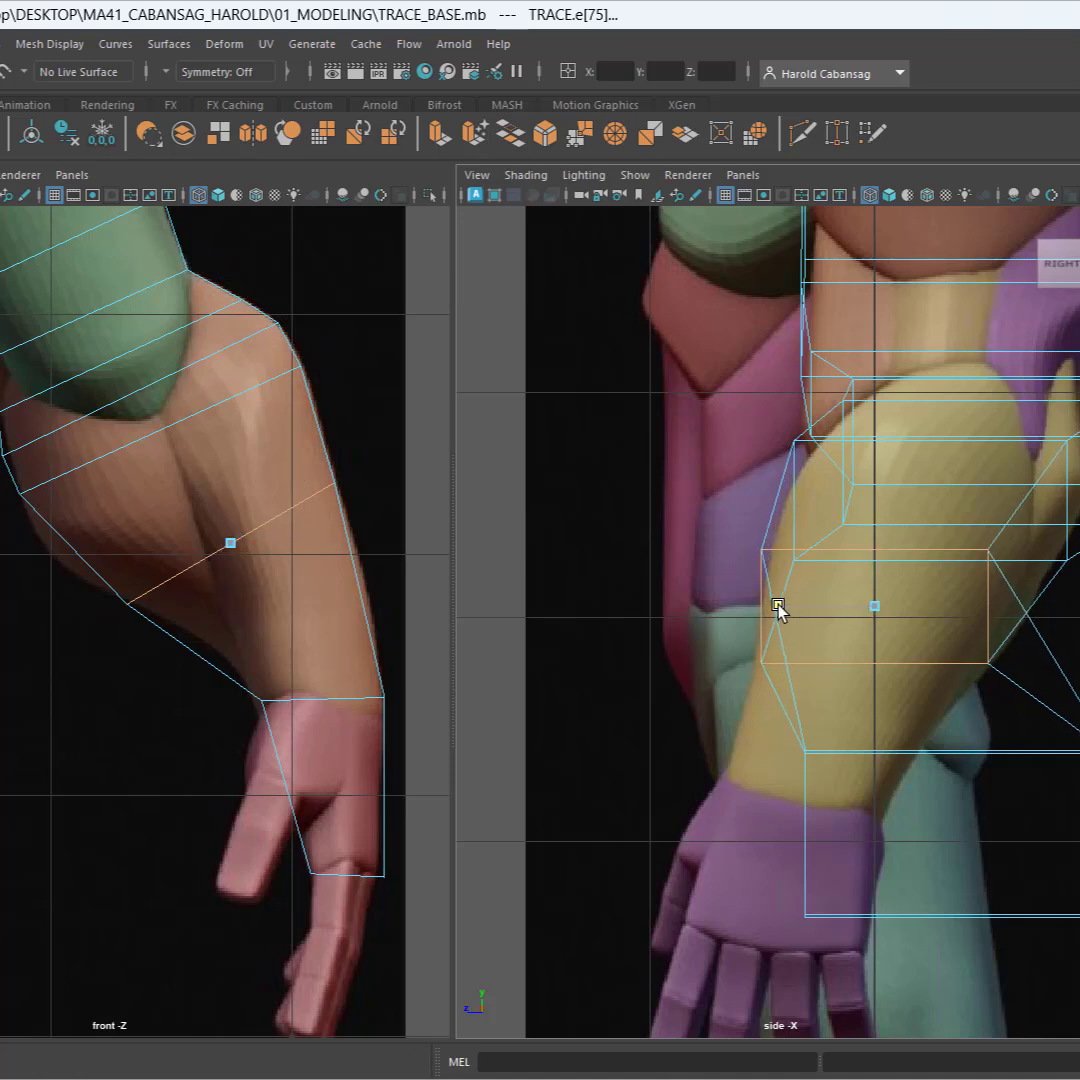
# Move the wrist and hand-end vertices forward, then bring their back vertices in to match the wrist's depth.
pyautogui.keyDown('alt'); pyautogui.moveTo(914, 766); pyautogui.dragTo(797, 565, button='middle'); pyautogui.keyUp('alt')
pyautogui.press('F9')
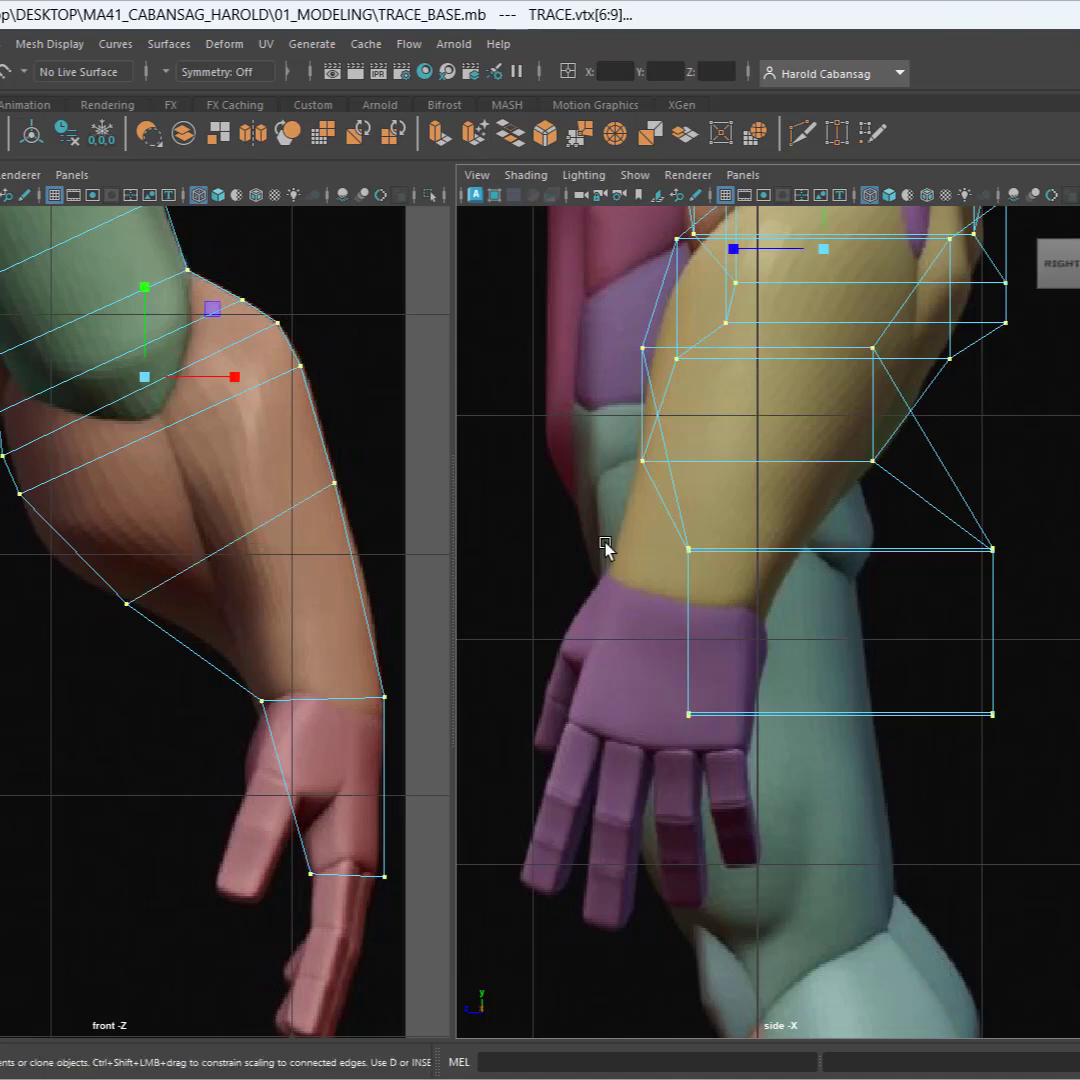
pyautogui.moveTo(903, 762); pyautogui.dragTo(1007, 815)
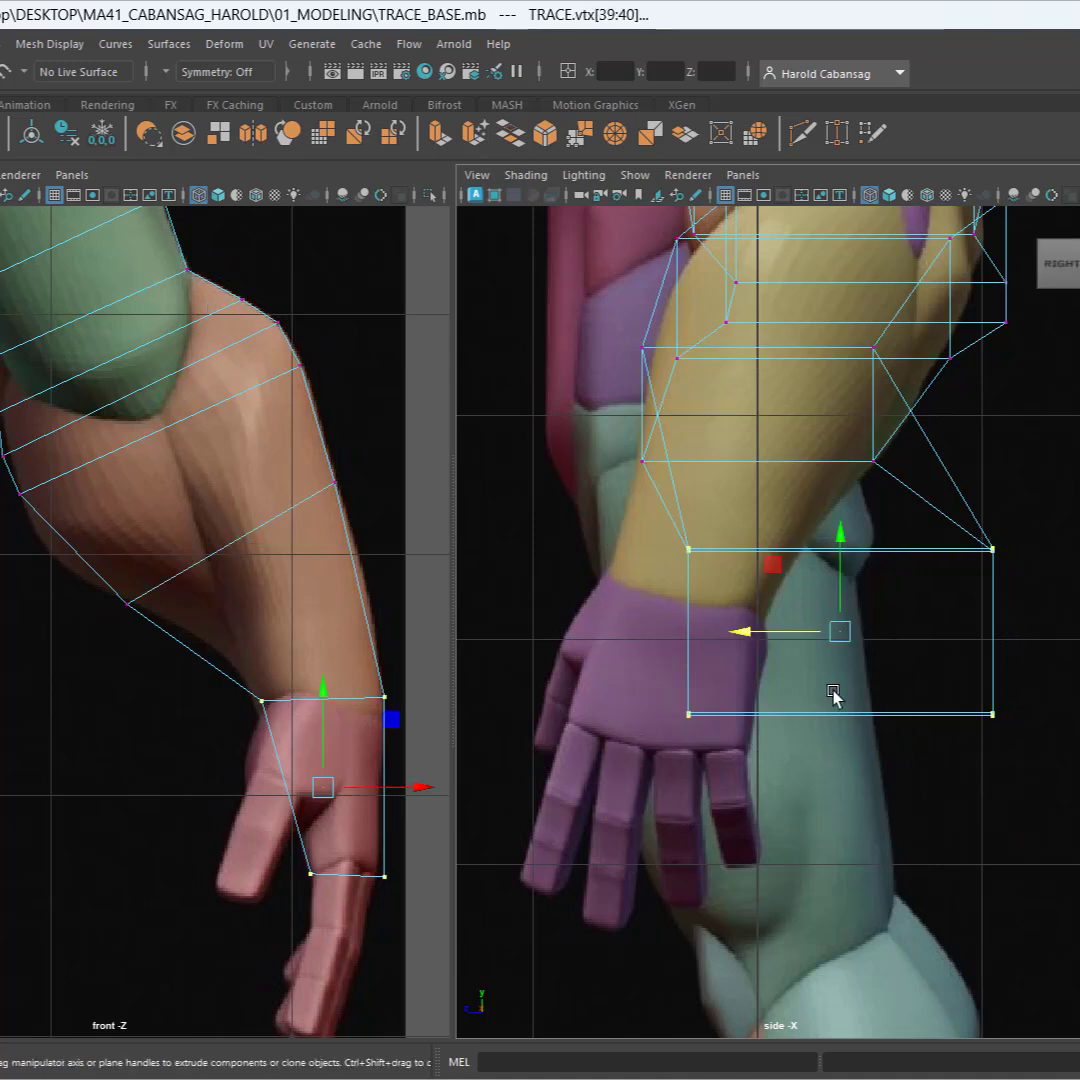
pyautogui.moveTo(785, 641); pyautogui.dragTo(702, 641)
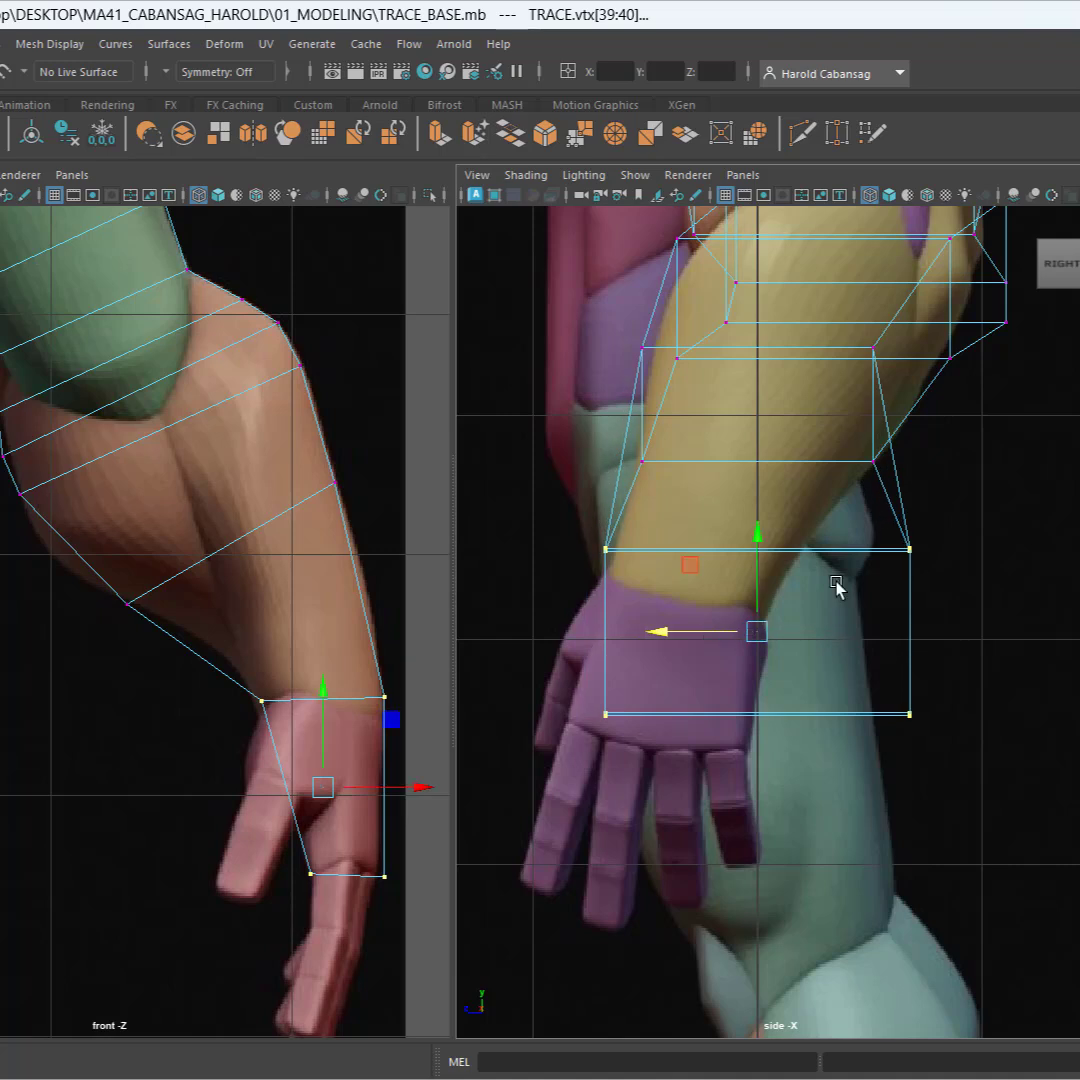
pyautogui.moveTo(829, 762); pyautogui.dragTo(833, 770)
pyautogui.moveTo(828, 637); pyautogui.dragTo(688, 622)
# Move the hand-end vertices forward to follow the hand's slant, and lower the wrist vertices toward the reference's wrist line.
pyautogui.moveTo(515, 680); pyautogui.dragTo(844, 788)
pyautogui.moveTo(622, 717); pyautogui.dragTo(588, 711)
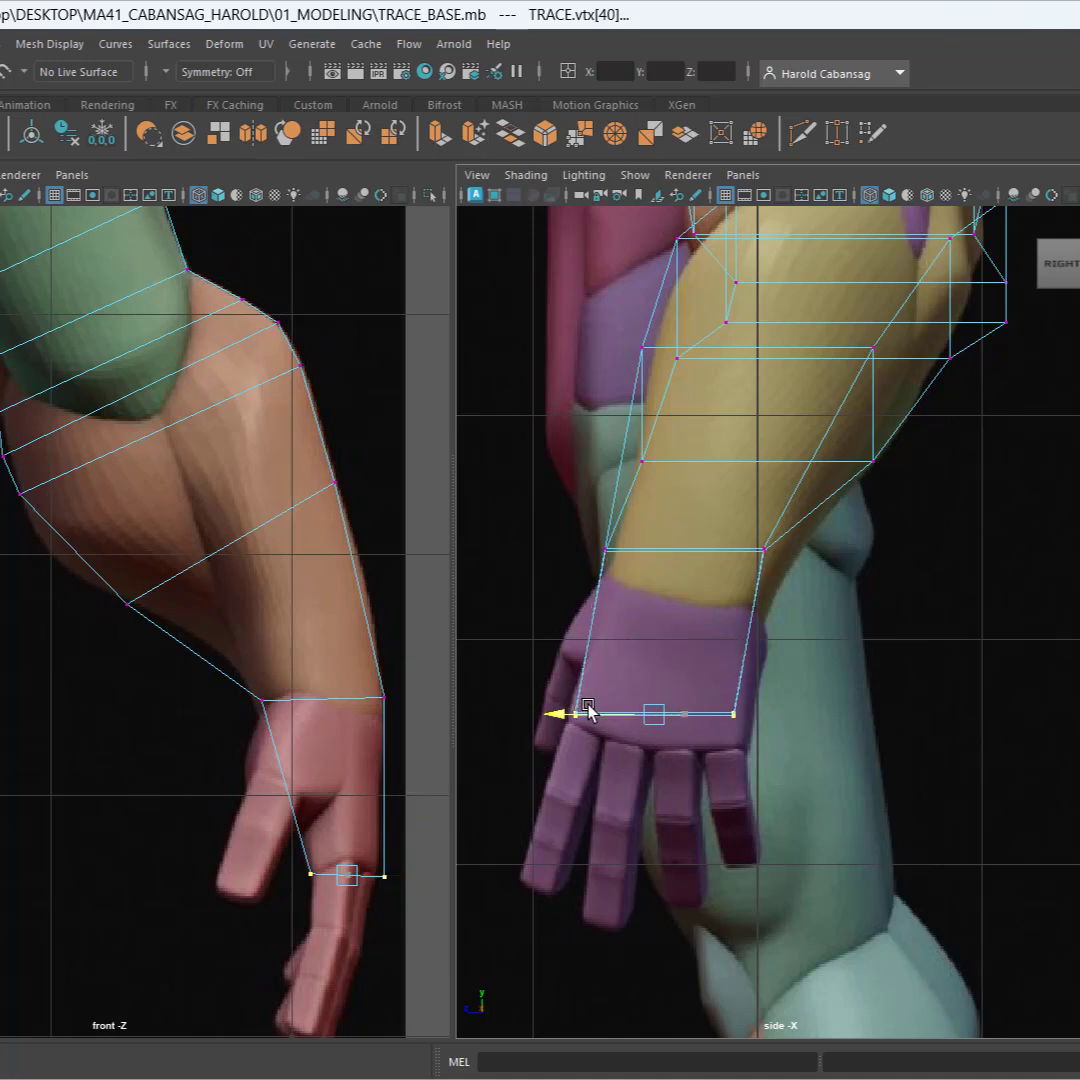
pyautogui.moveTo(552, 515); pyautogui.dragTo(819, 614)
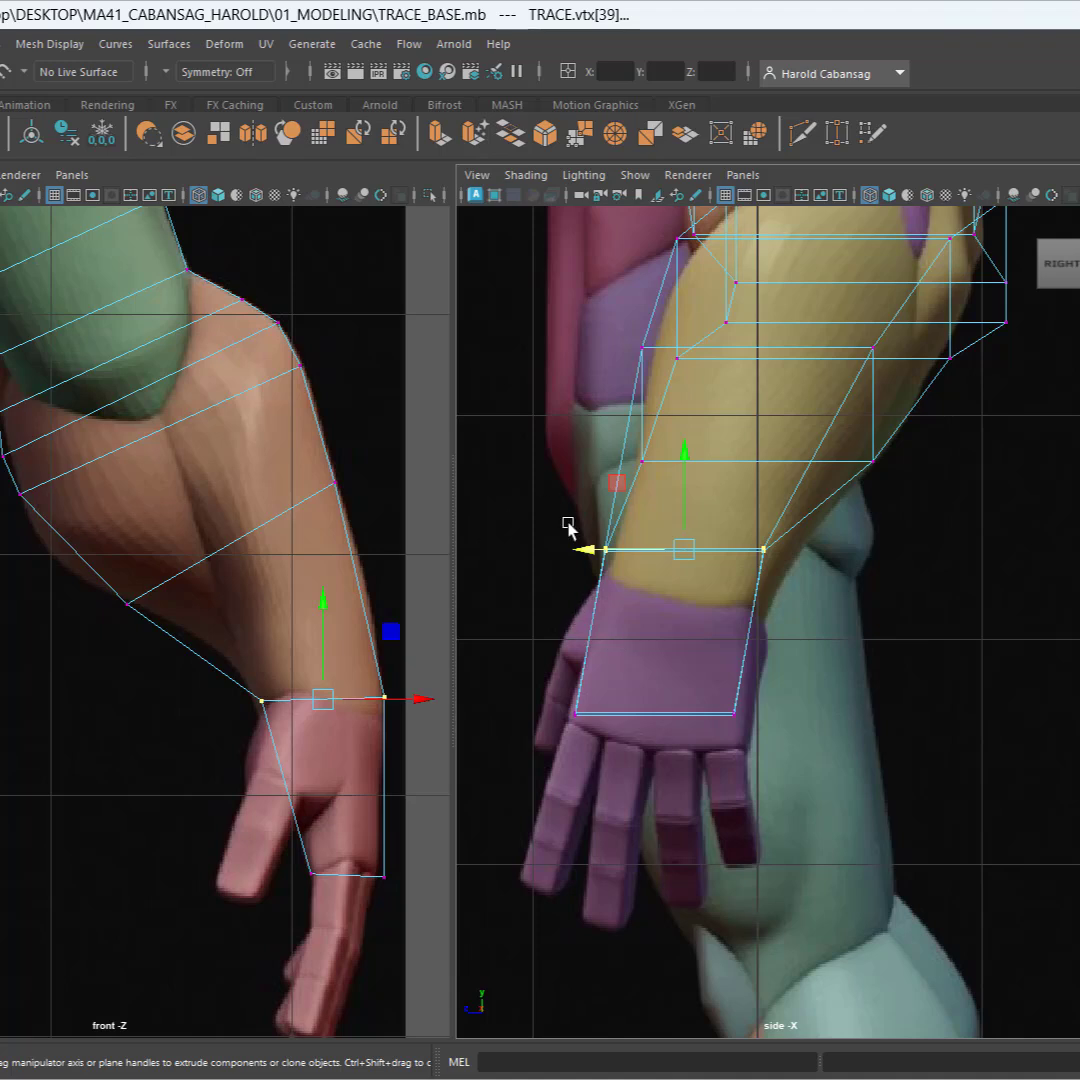
pyautogui.moveTo(738, 600); pyautogui.dragTo(808, 613)
pyautogui.moveTo(682, 472); pyautogui.dragTo(683, 490)
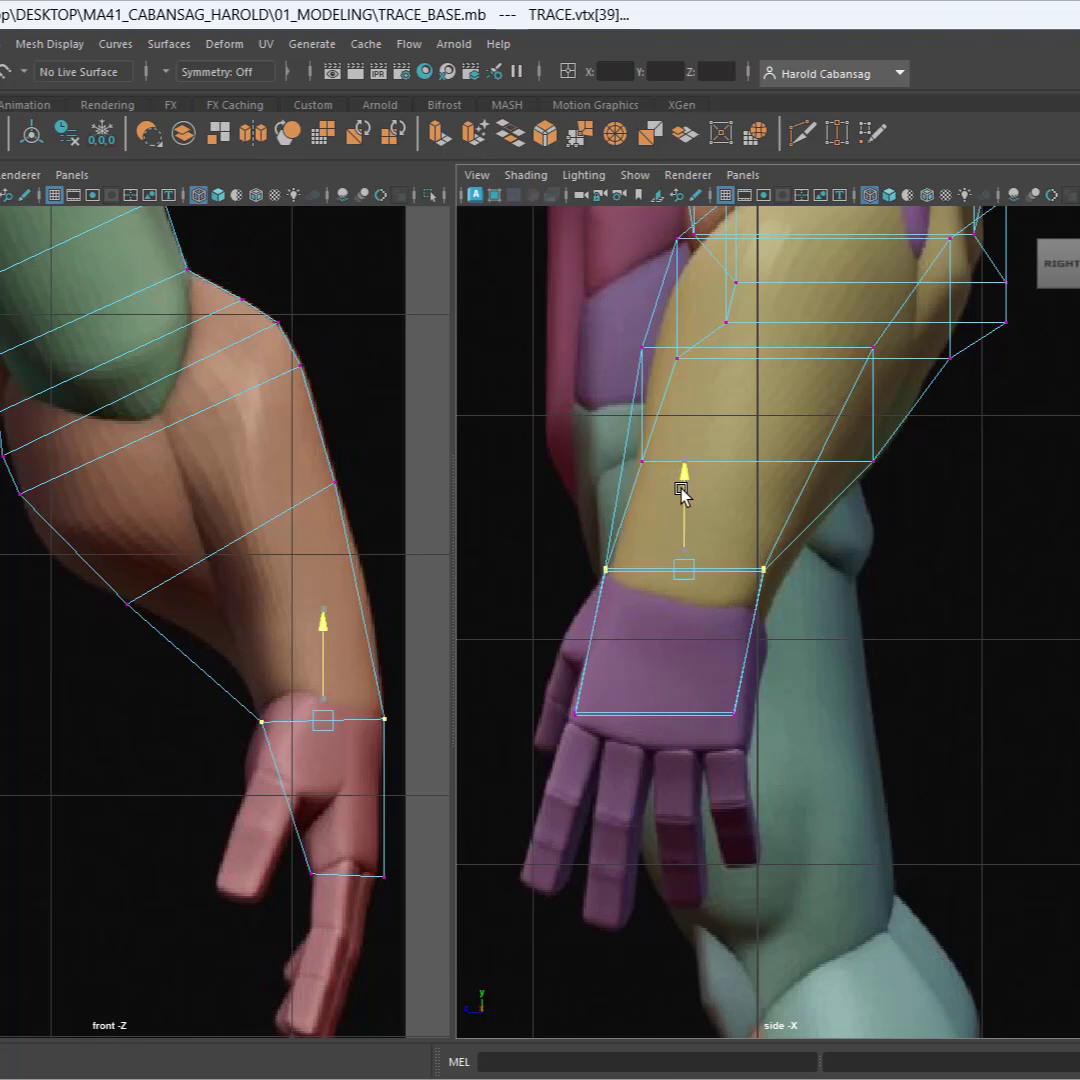
pyautogui.click(906, 622)
# Examine the arm mesh against the reference in the front and side views, from the hand up to the shoulder.
pyautogui.scroll(-5, 664, 598)
pyautogui.scroll(2, 800, 604)
pyautogui.keyDown('alt'); pyautogui.moveTo(790, 598); pyautogui.dragTo(788, 702, button='middle'); pyautogui.keyUp('alt')
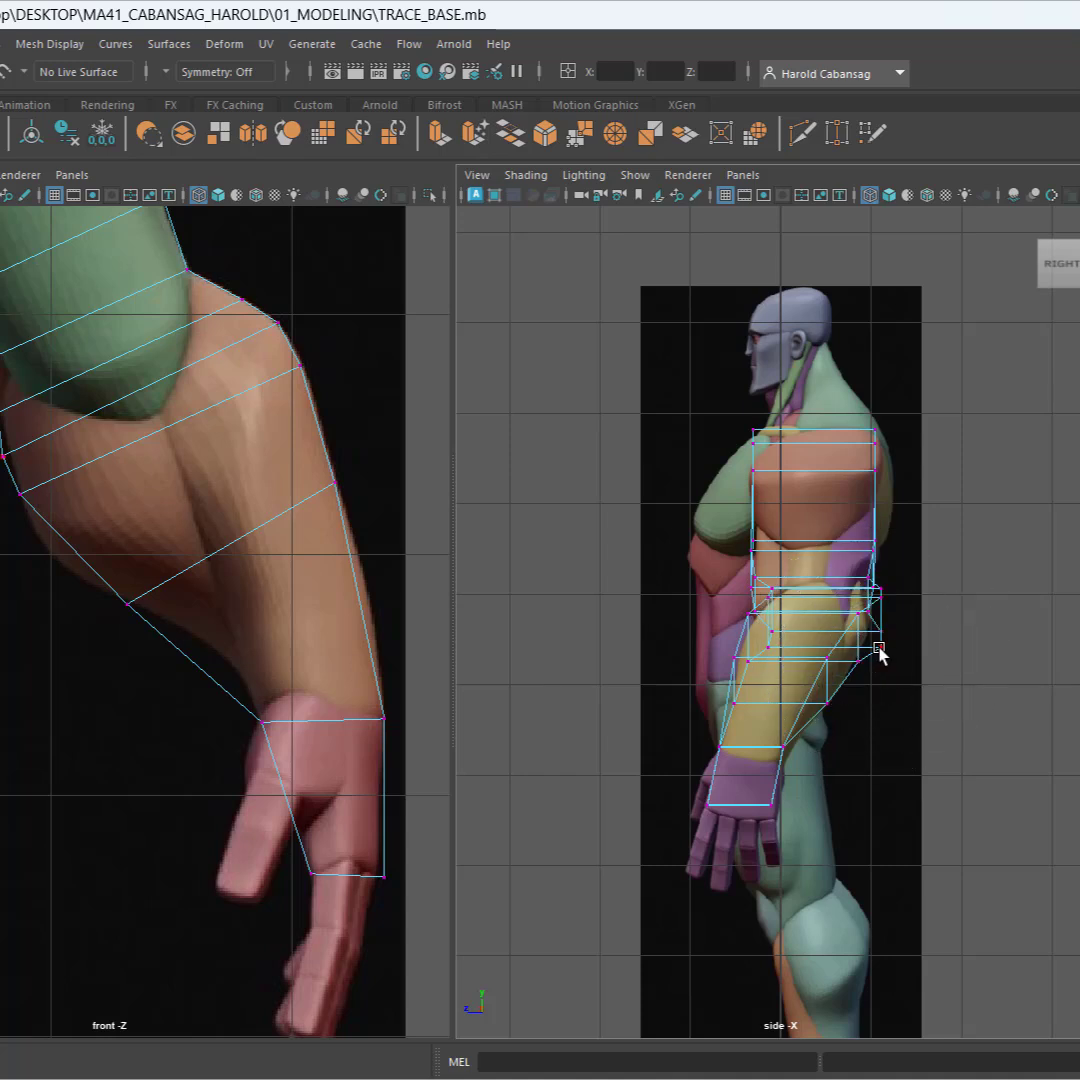
pyautogui.keyDown('alt'); pyautogui.moveTo(274, 402); pyautogui.dragTo(271, 482, button='middle'); pyautogui.keyUp('alt')
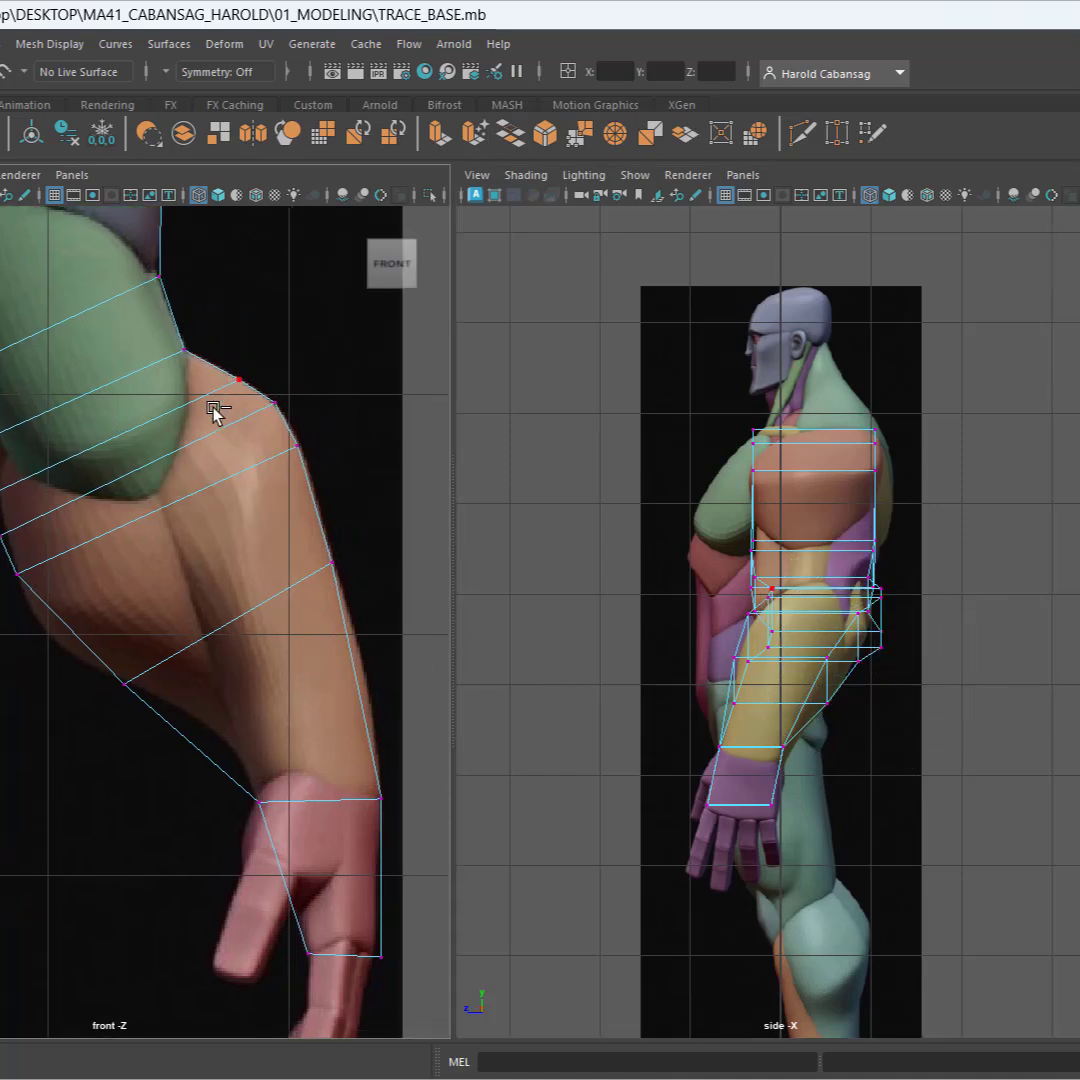
pyautogui.scroll(2, 810, 640)
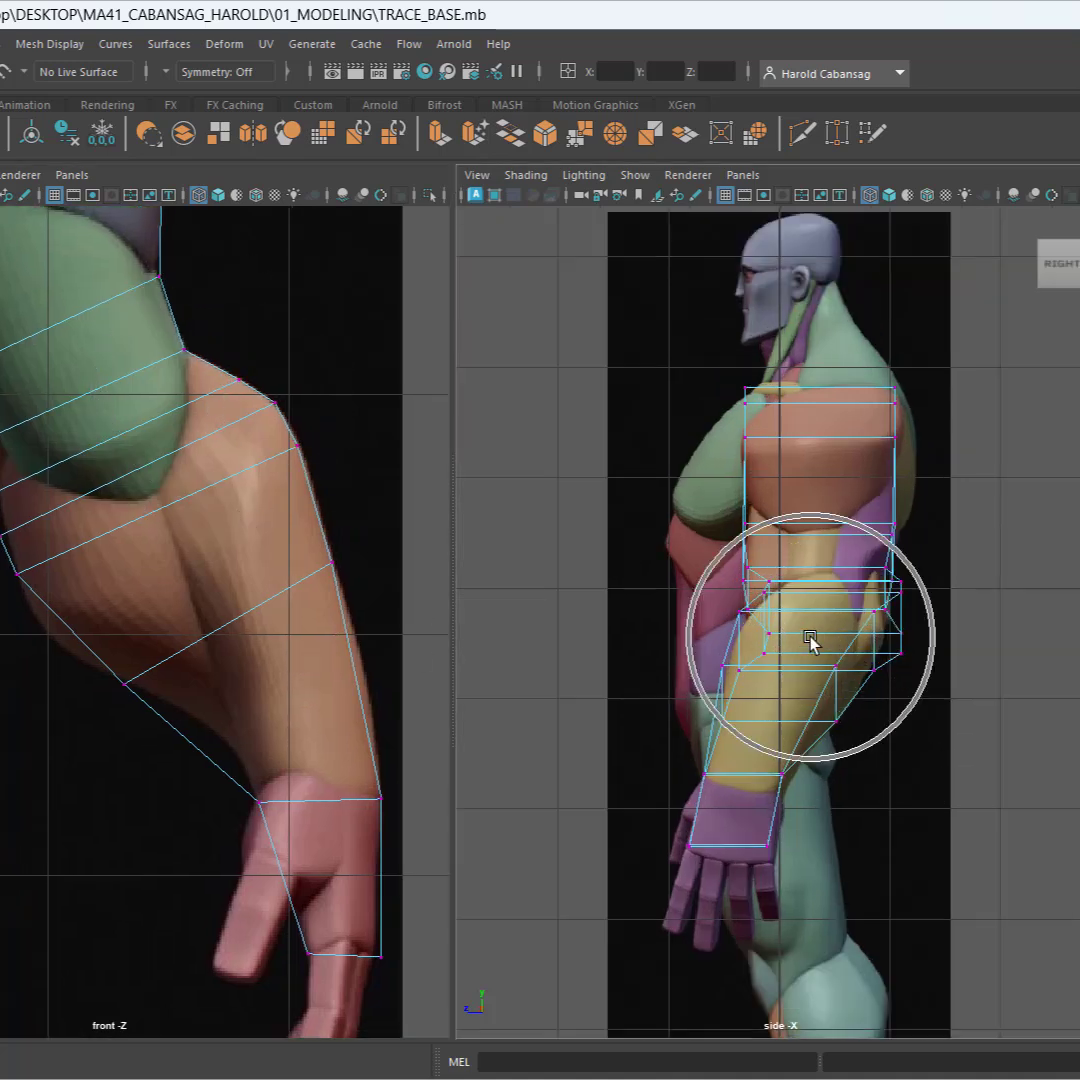
pyautogui.scroll(-2, 600, 575)
pyautogui.scroll(6, 701, 586)
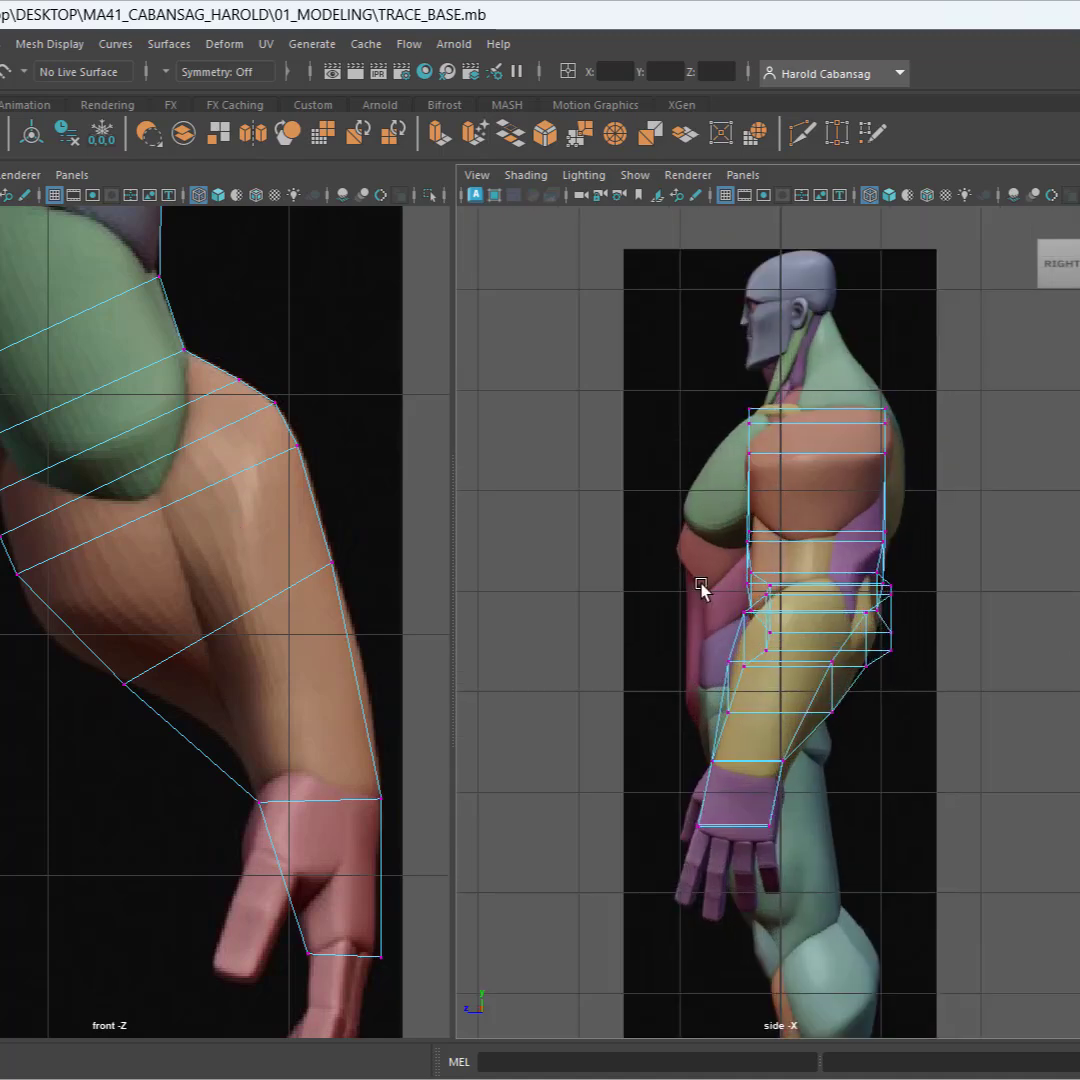
pyautogui.scroll(3, 795, 545)
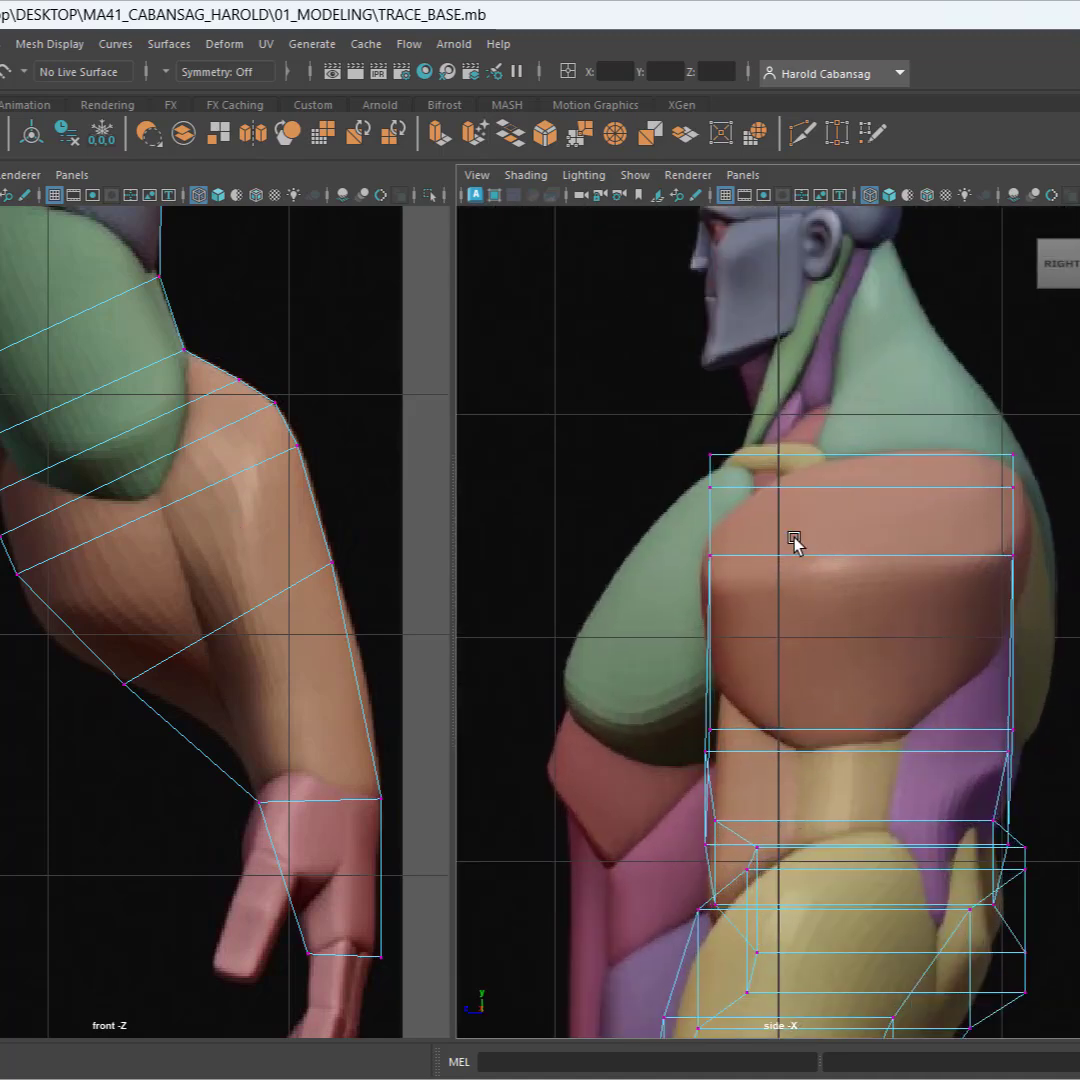
# Scale the arm's four innermost shoulder vertices narrower in depth, and return to object mode.
pyautogui.scroll(-5, 140, 650)
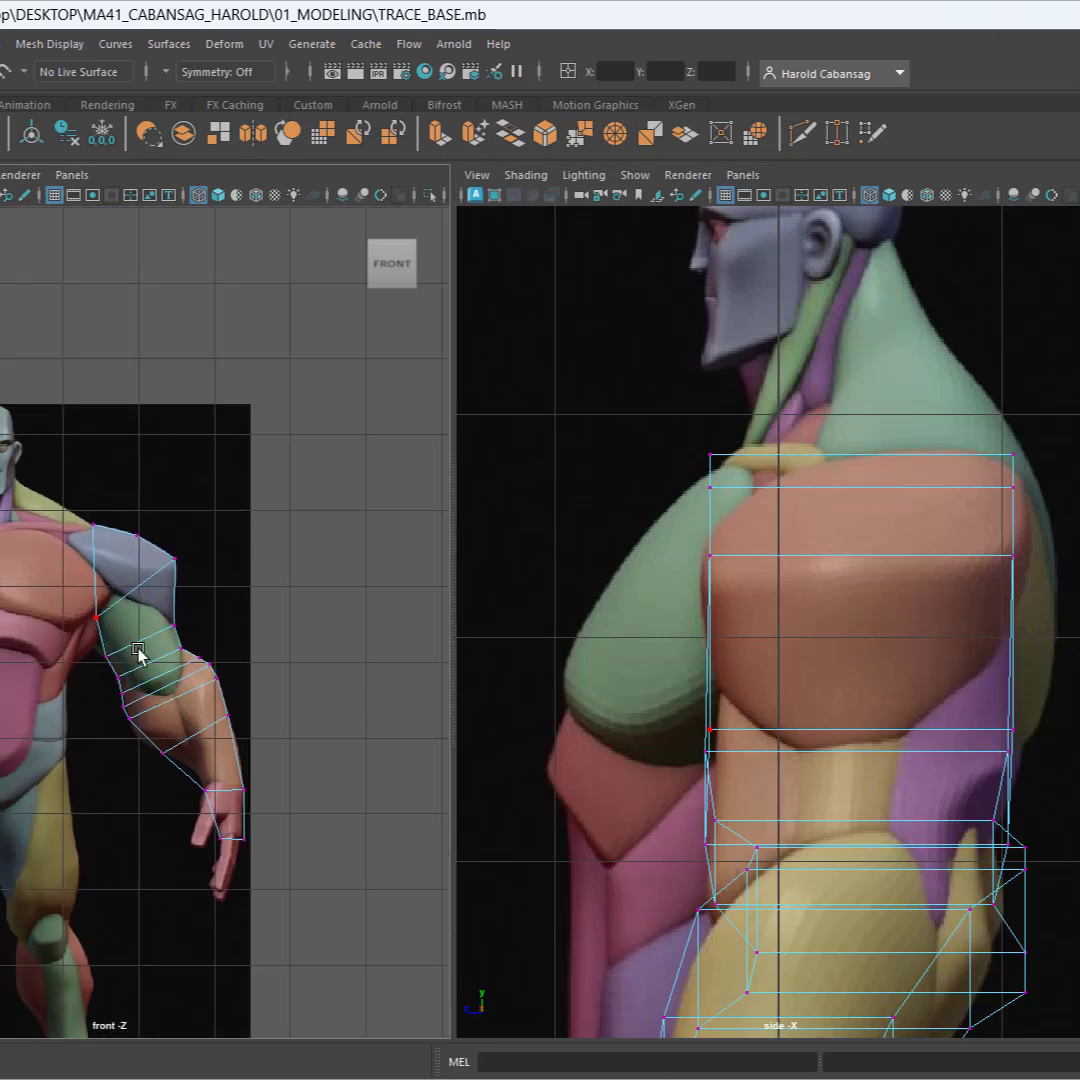
pyautogui.scroll(6, 137, 578)
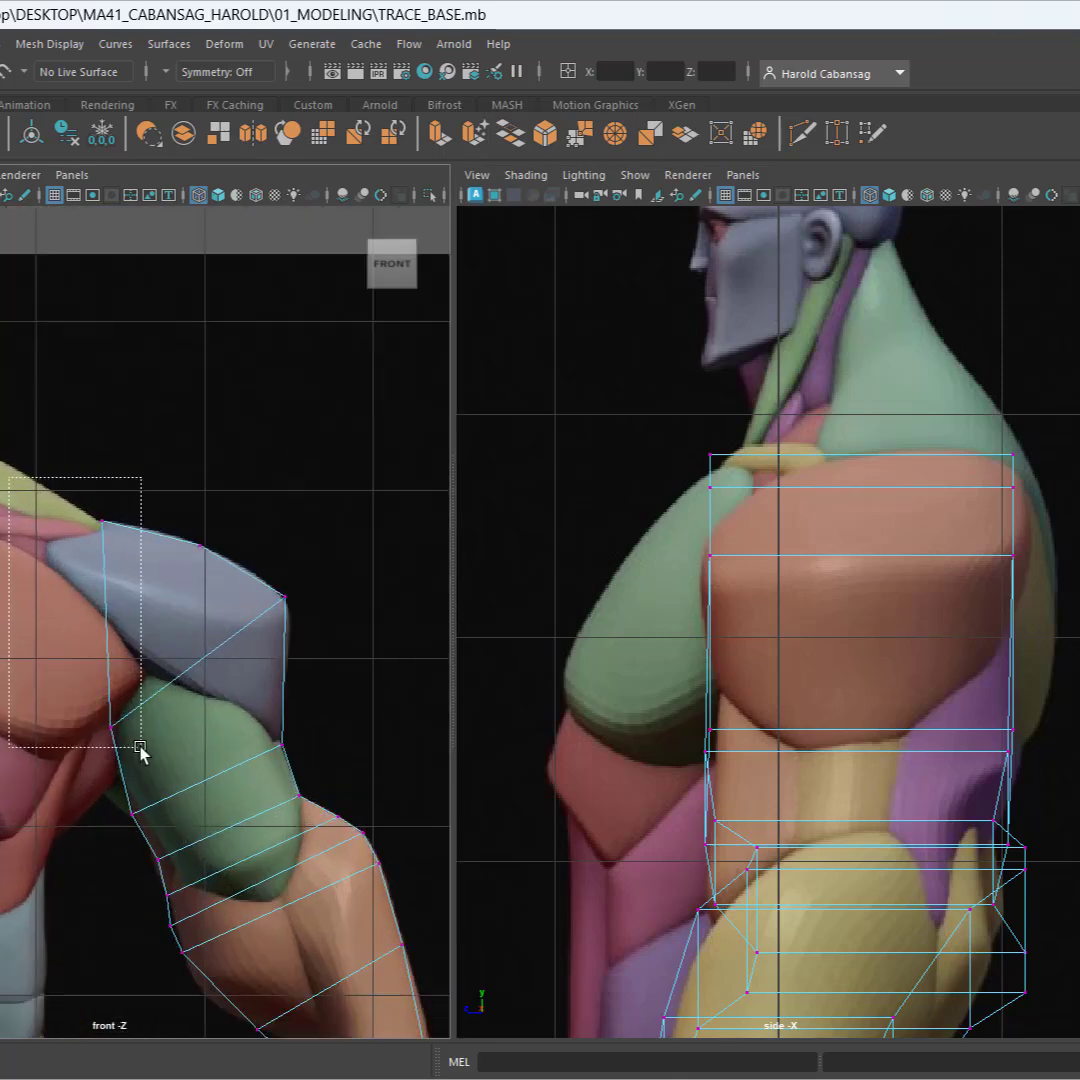
pyautogui.moveTo(140, 748); pyautogui.dragTo(140, 748)
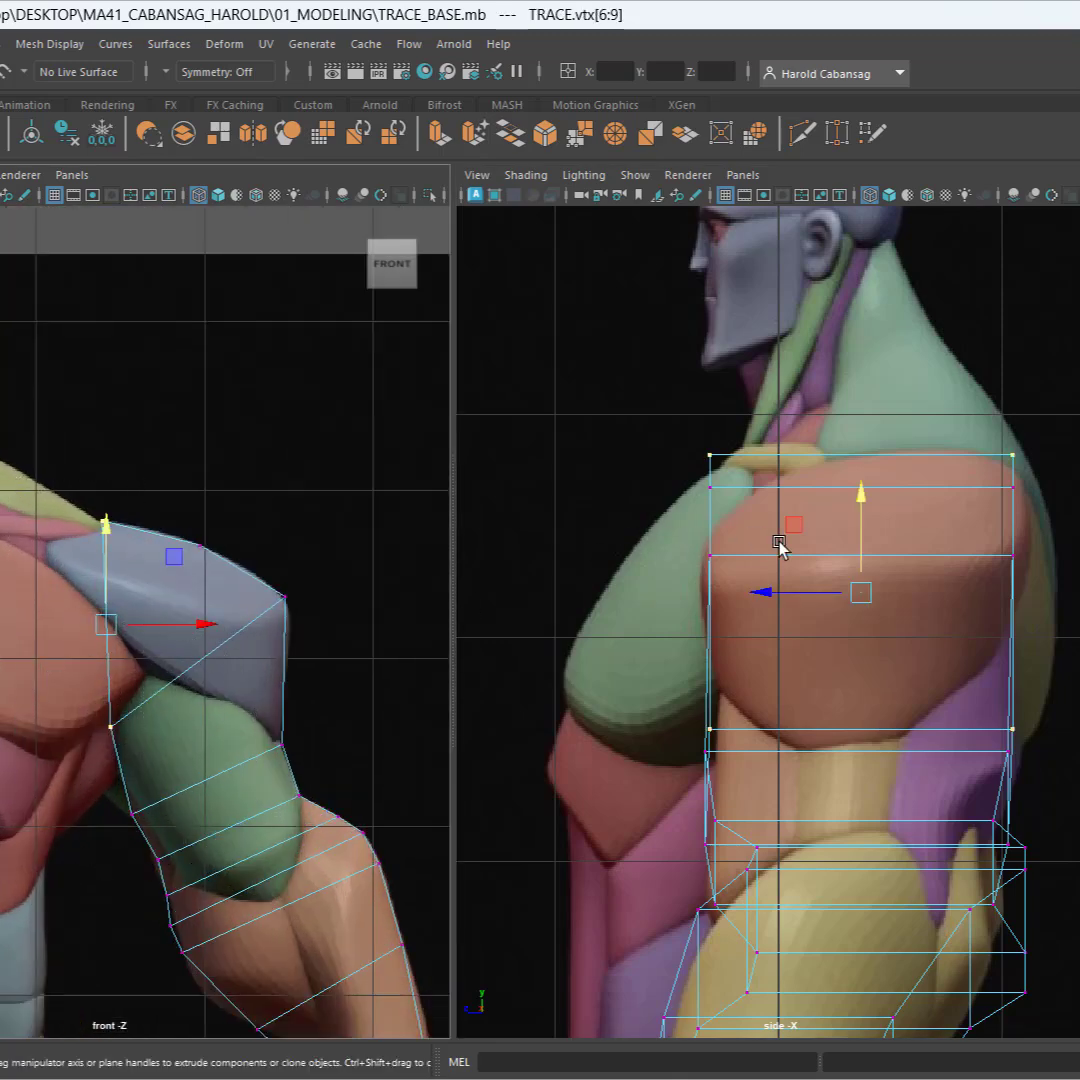
pyautogui.press('r')
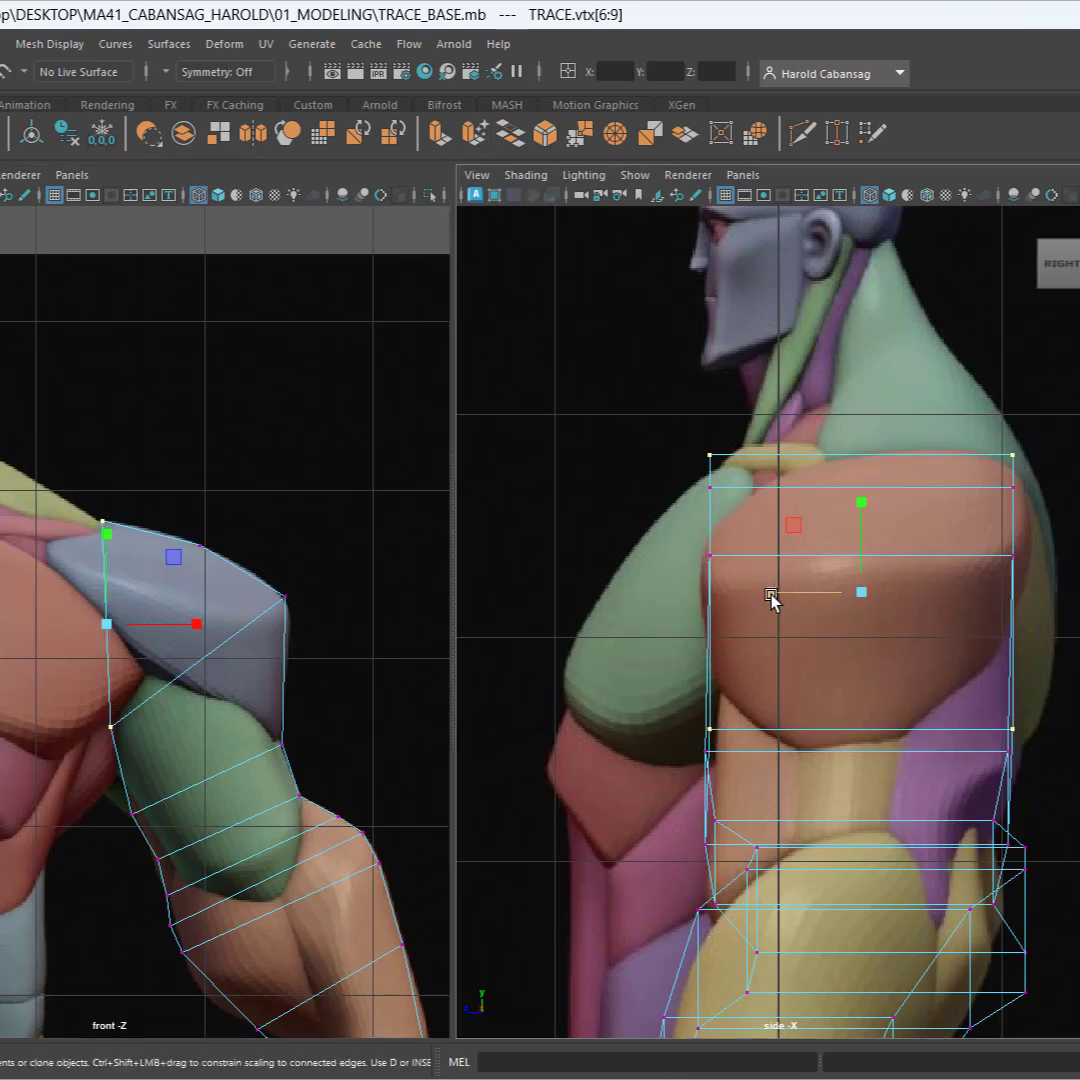
pyautogui.moveTo(771, 596)
pyautogui.mouseDown()
pyautogui.moveTo(798, 598)
pyautogui.moveTo(789, 598)
pyautogui.mouseUp()
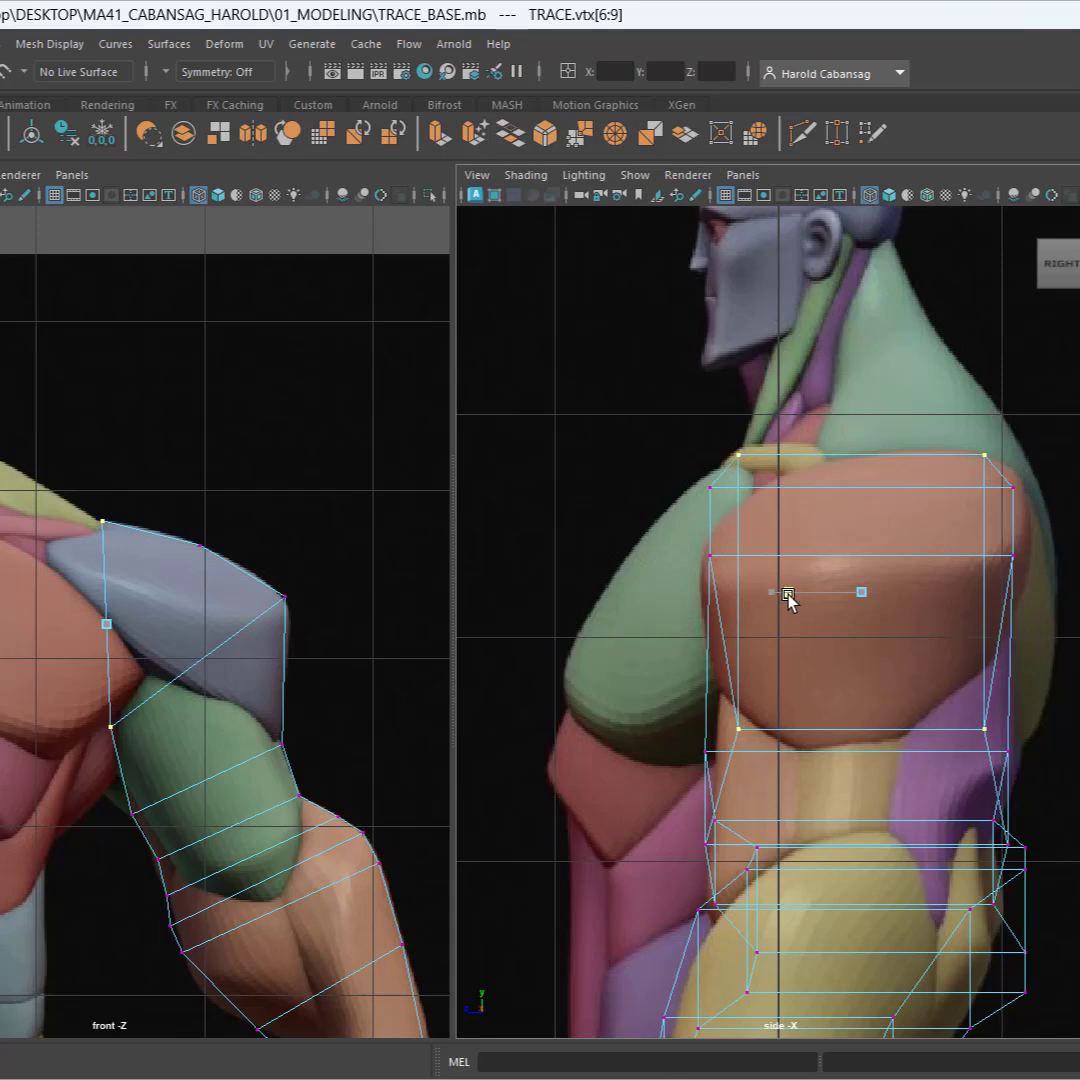
pyautogui.press('F8')
# Display the arm mesh with smooth preview and shade it in the side view.
pyautogui.scroll(-5, 845, 557)
pyautogui.scroll(2, 822, 661)
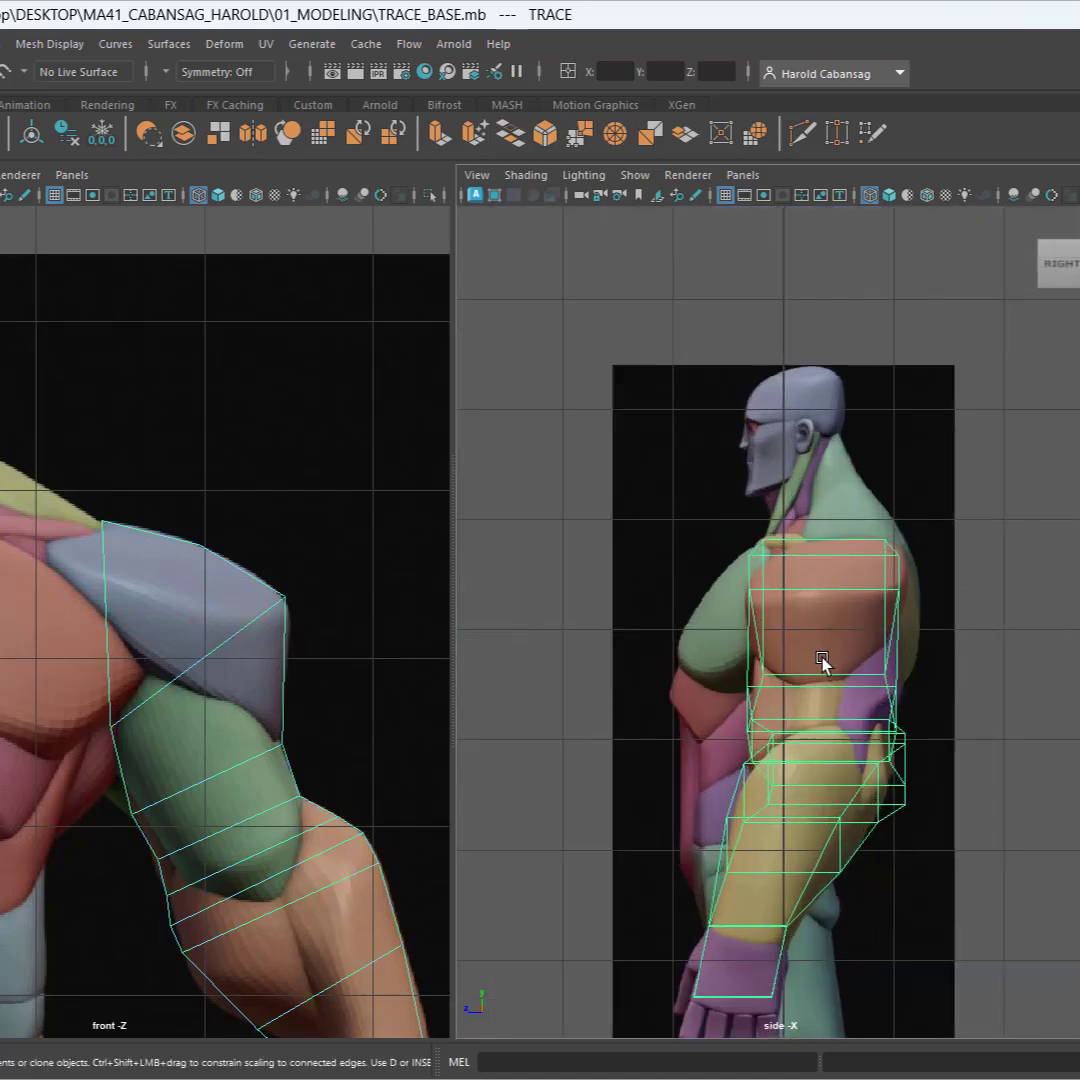
pyautogui.keyDown('alt'); pyautogui.moveTo(822, 663); pyautogui.dragTo(866, 502, button='middle'); pyautogui.keyUp('alt')
pyautogui.press('3')
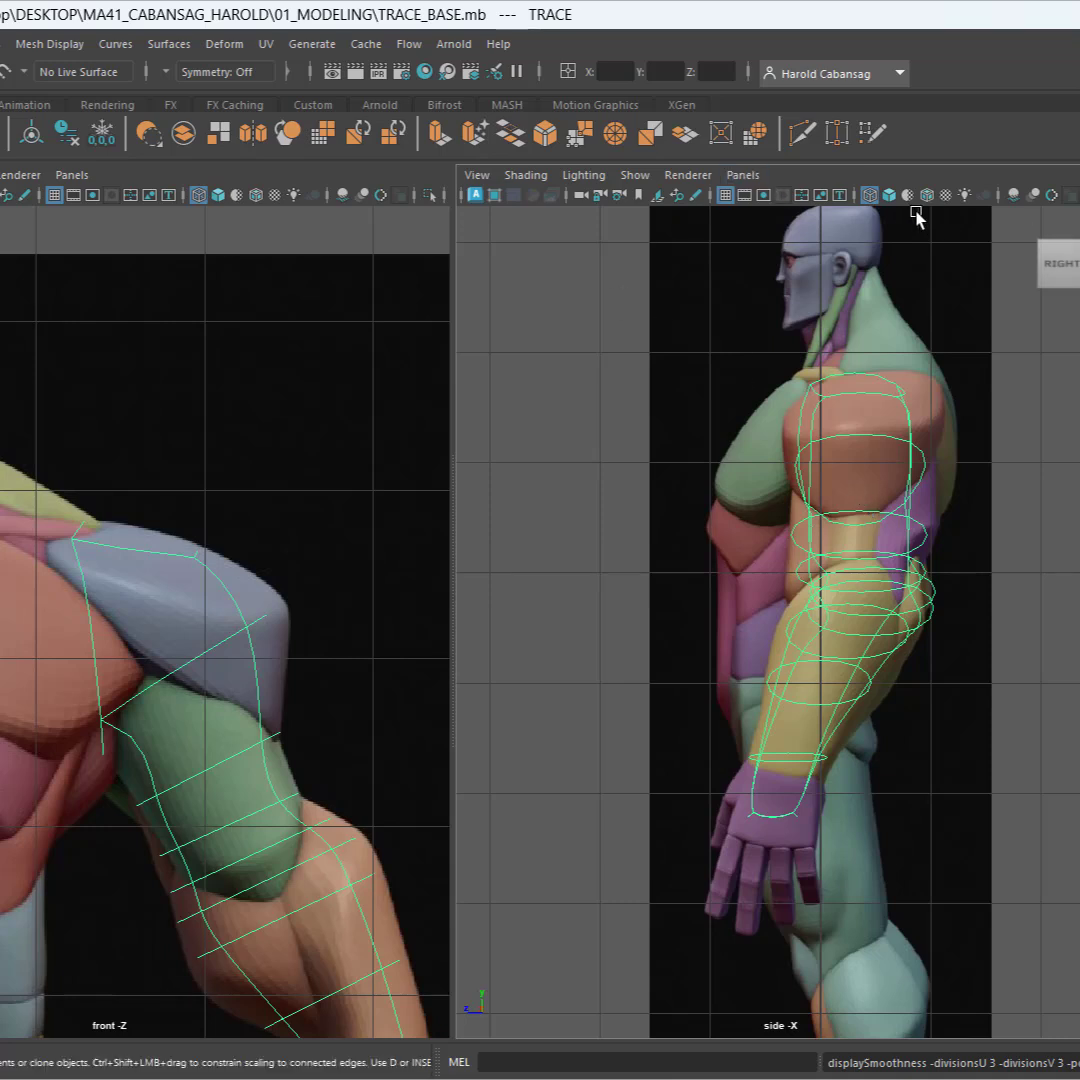
pyautogui.click(889, 194)
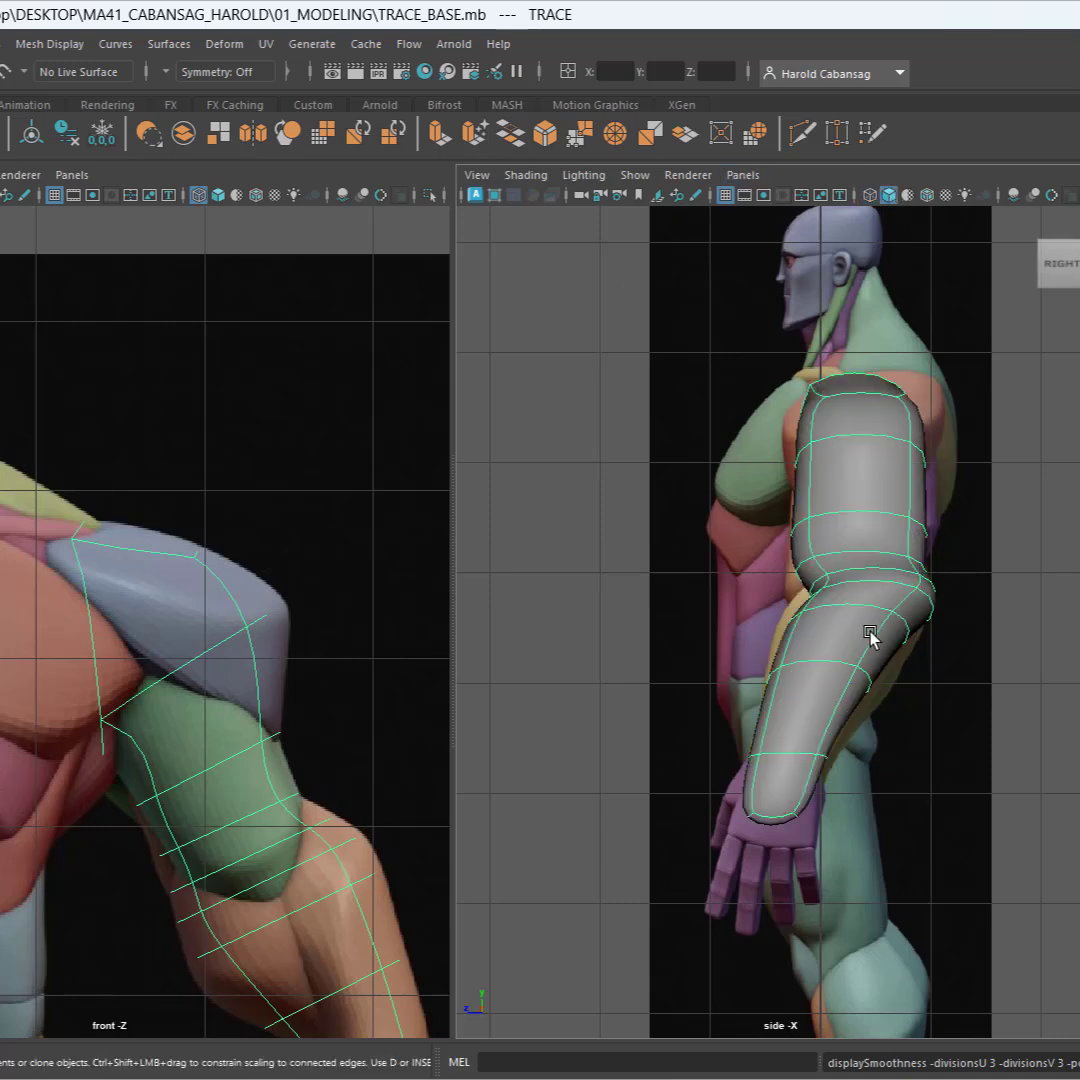
# Switch the side view to the persp camera and orbit around the smoothed arm.
pyautogui.click(743, 175)
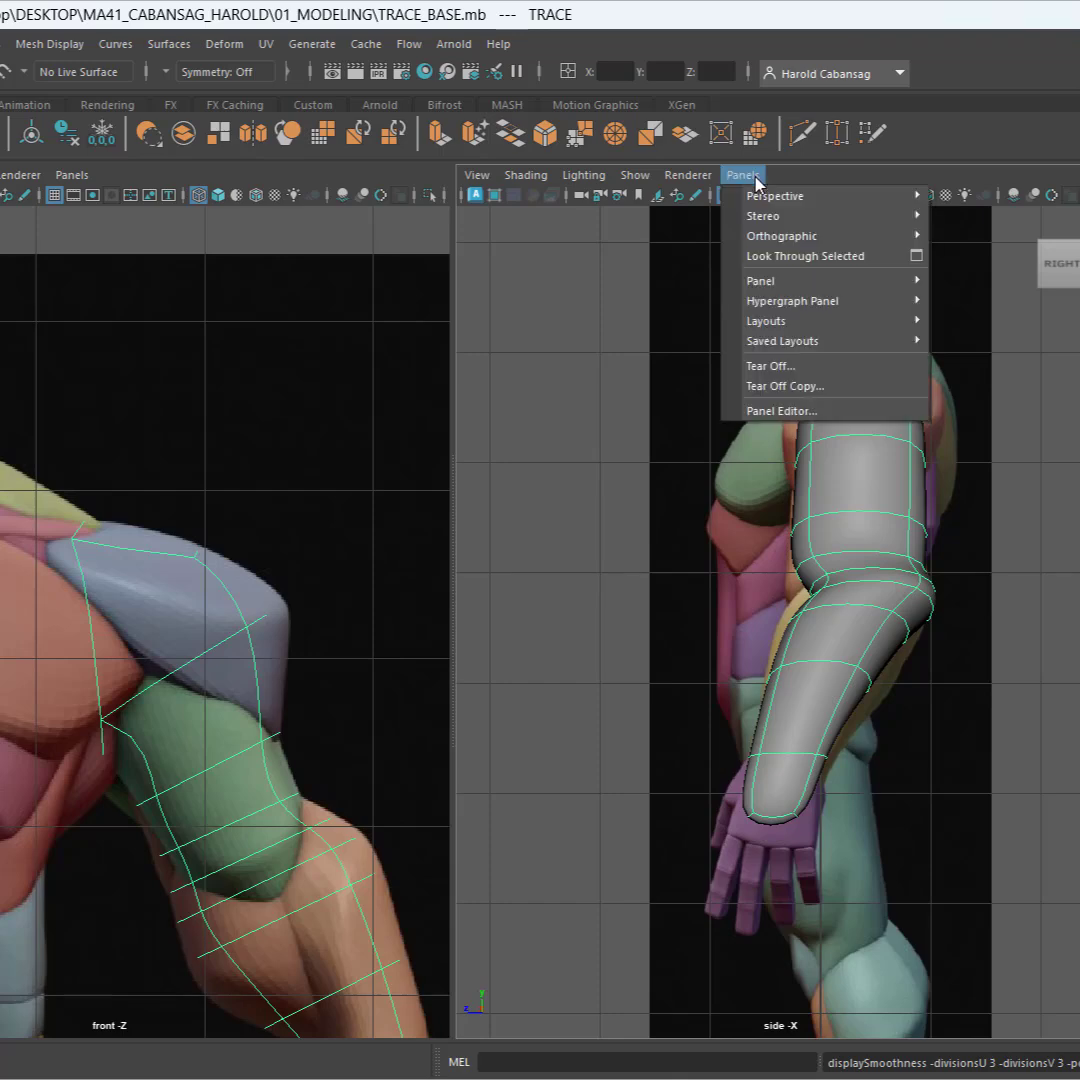
pyautogui.moveTo(885, 242)
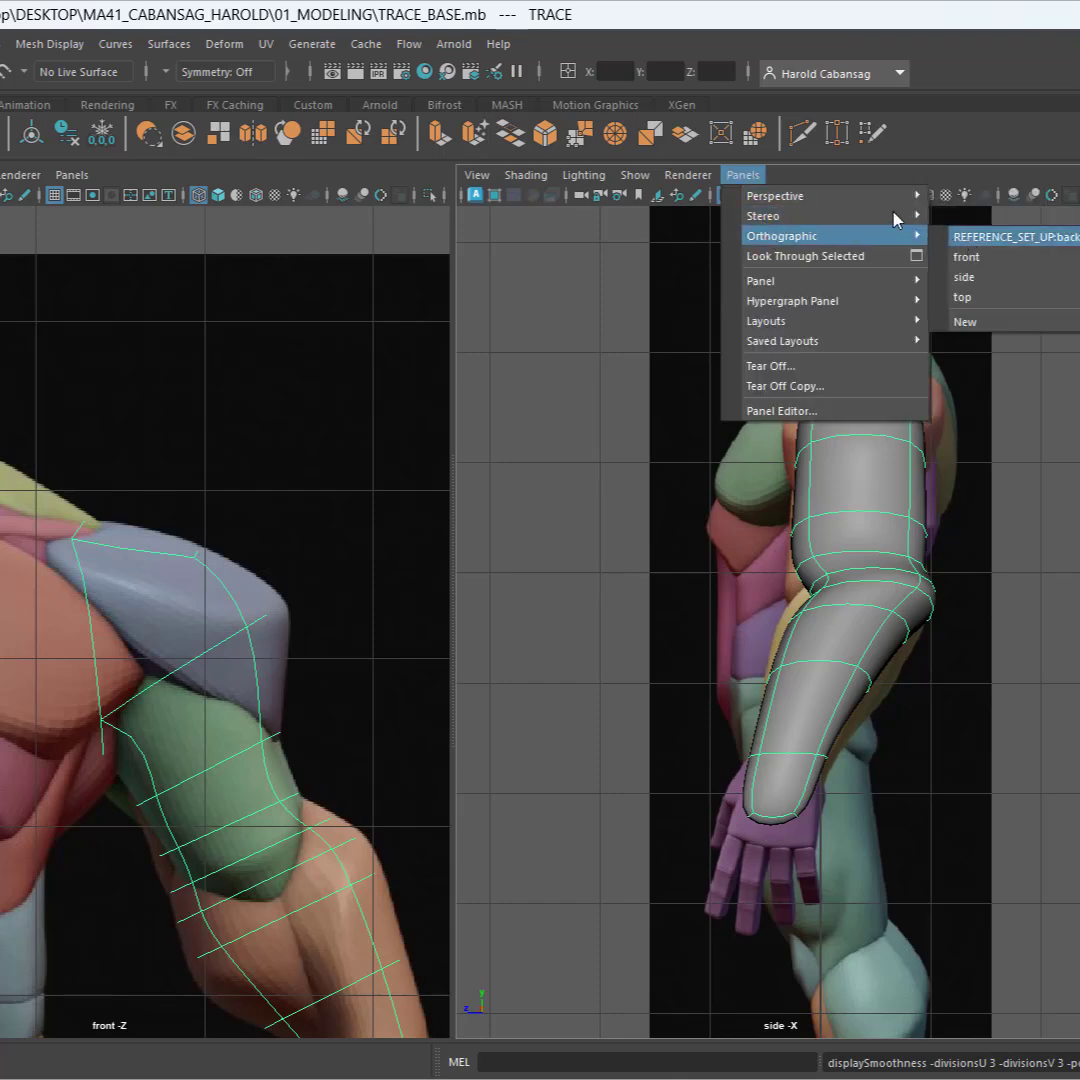
pyautogui.moveTo(895, 201)
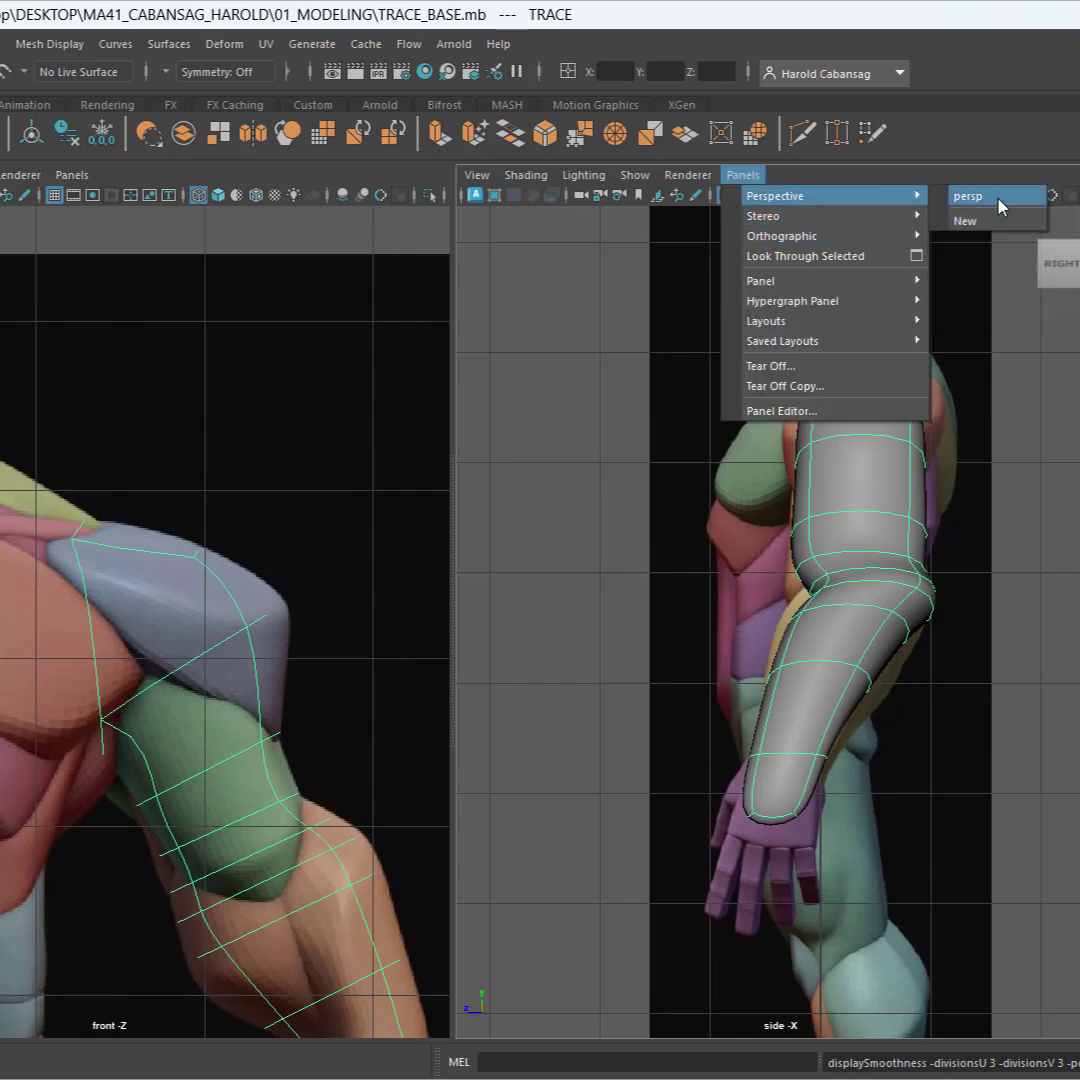
pyautogui.click(972, 198)
pyautogui.keyDown('alt'); pyautogui.moveTo(699, 655); pyautogui.dragTo(830, 650); pyautogui.keyUp('alt')
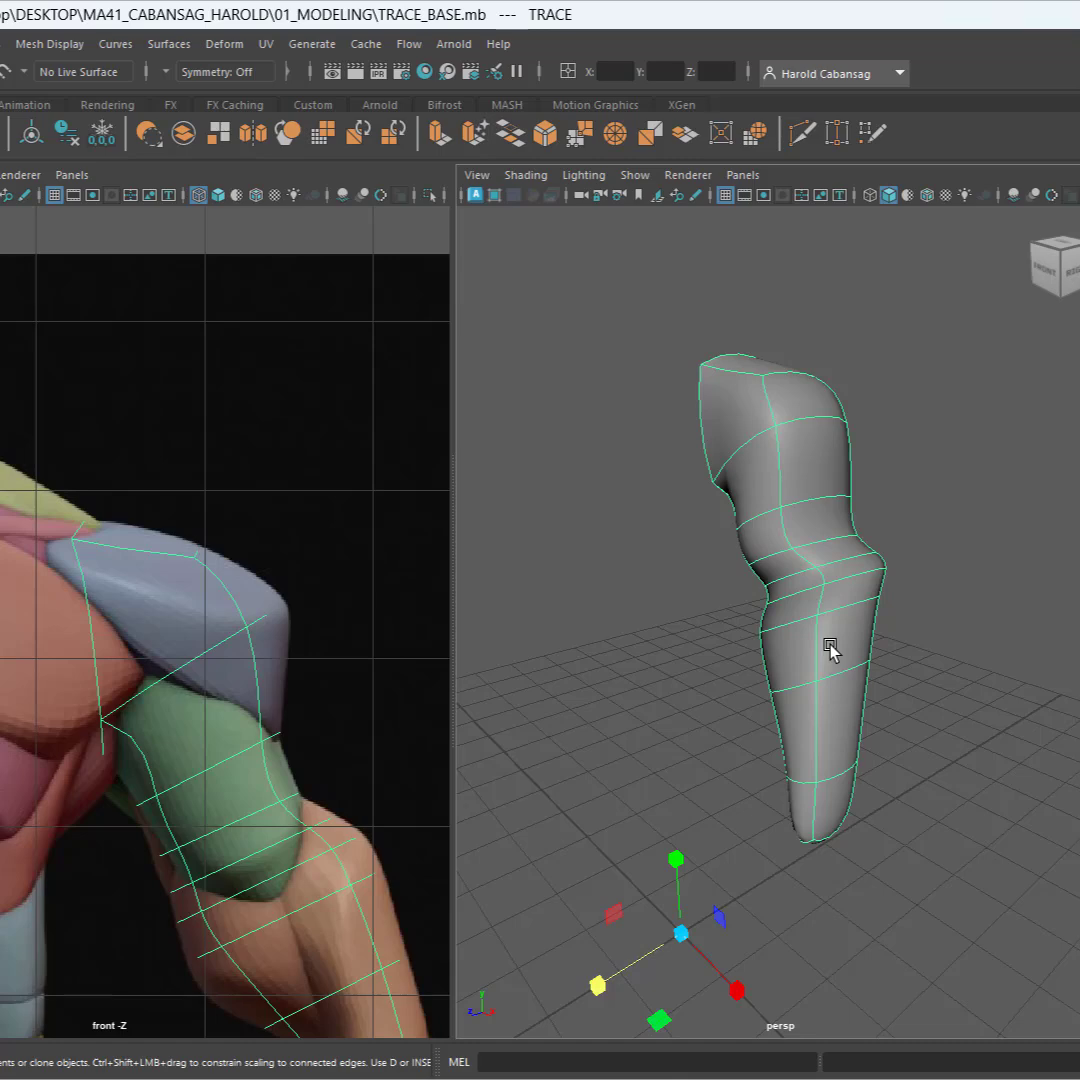
# Unhide the rest of the TRACE body mesh and inspect the arm together with the torso, head and leg.
pyautogui.hotkey('shift', 'h')
pyautogui.scroll(-6, 831, 648)
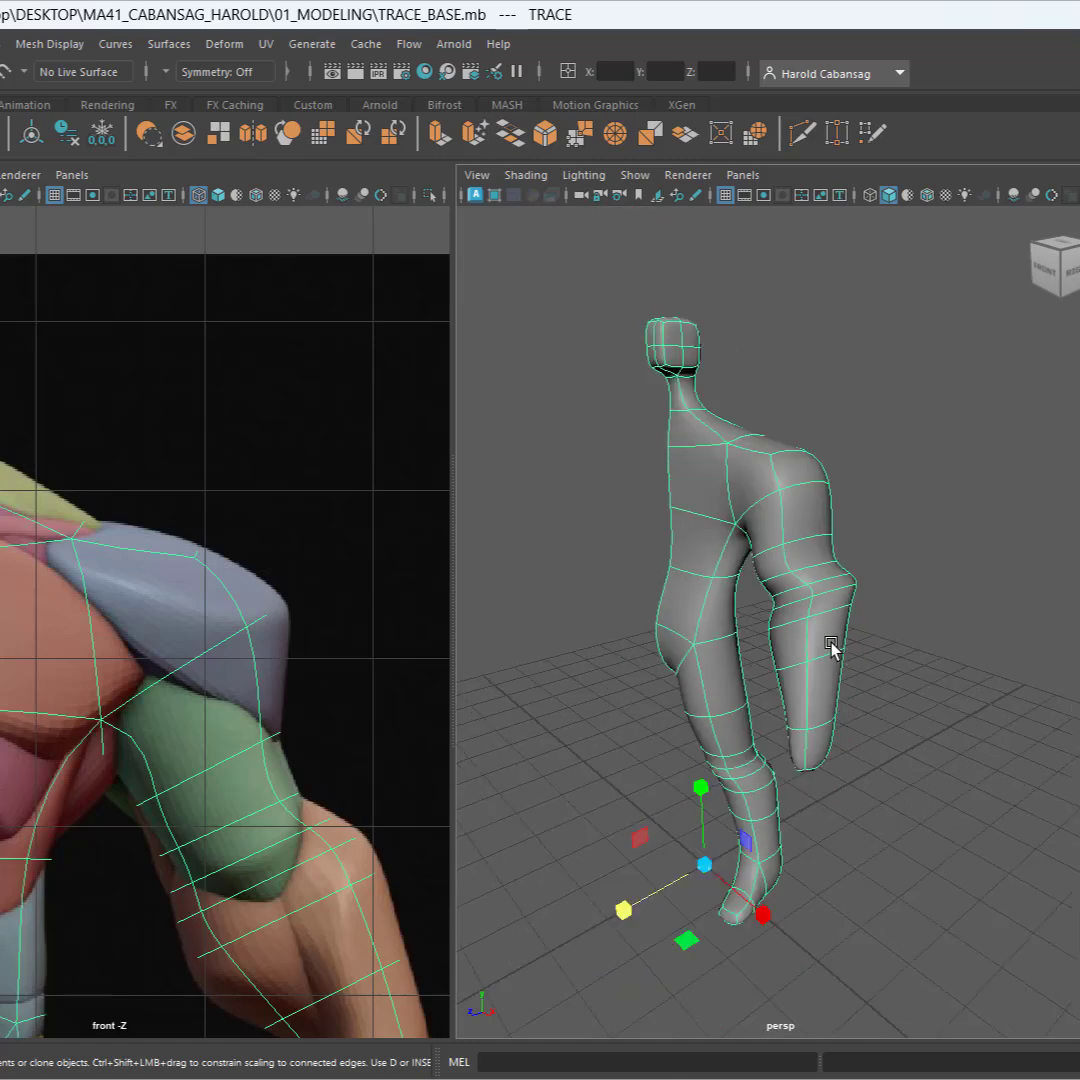
pyautogui.keyDown('alt'); pyautogui.moveTo(832, 648); pyautogui.dragTo(756, 627); pyautogui.keyUp('alt')
pyautogui.scroll(5, 756, 627)
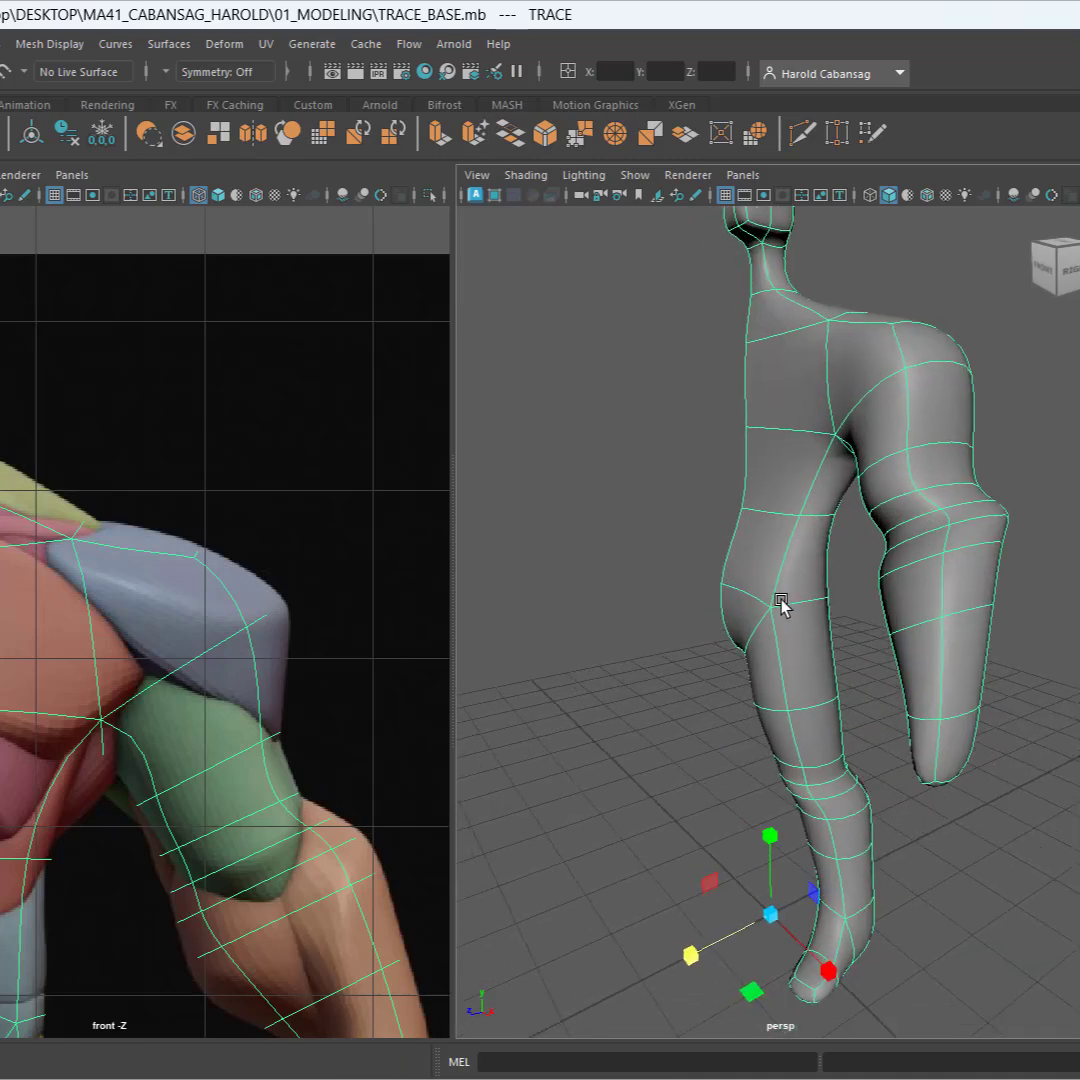
pyautogui.scroll(-2, 781, 628)
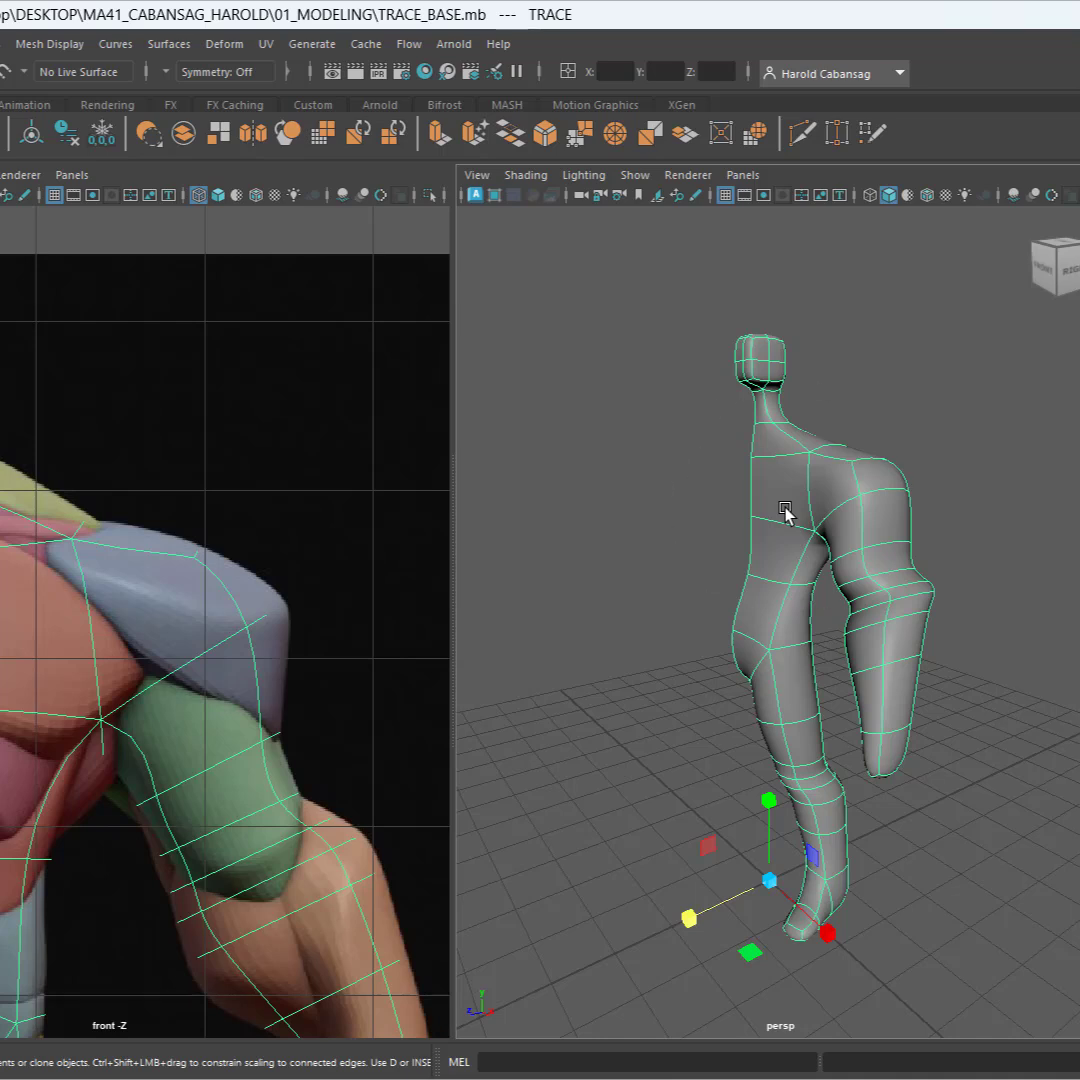
pyautogui.click(772, 352)
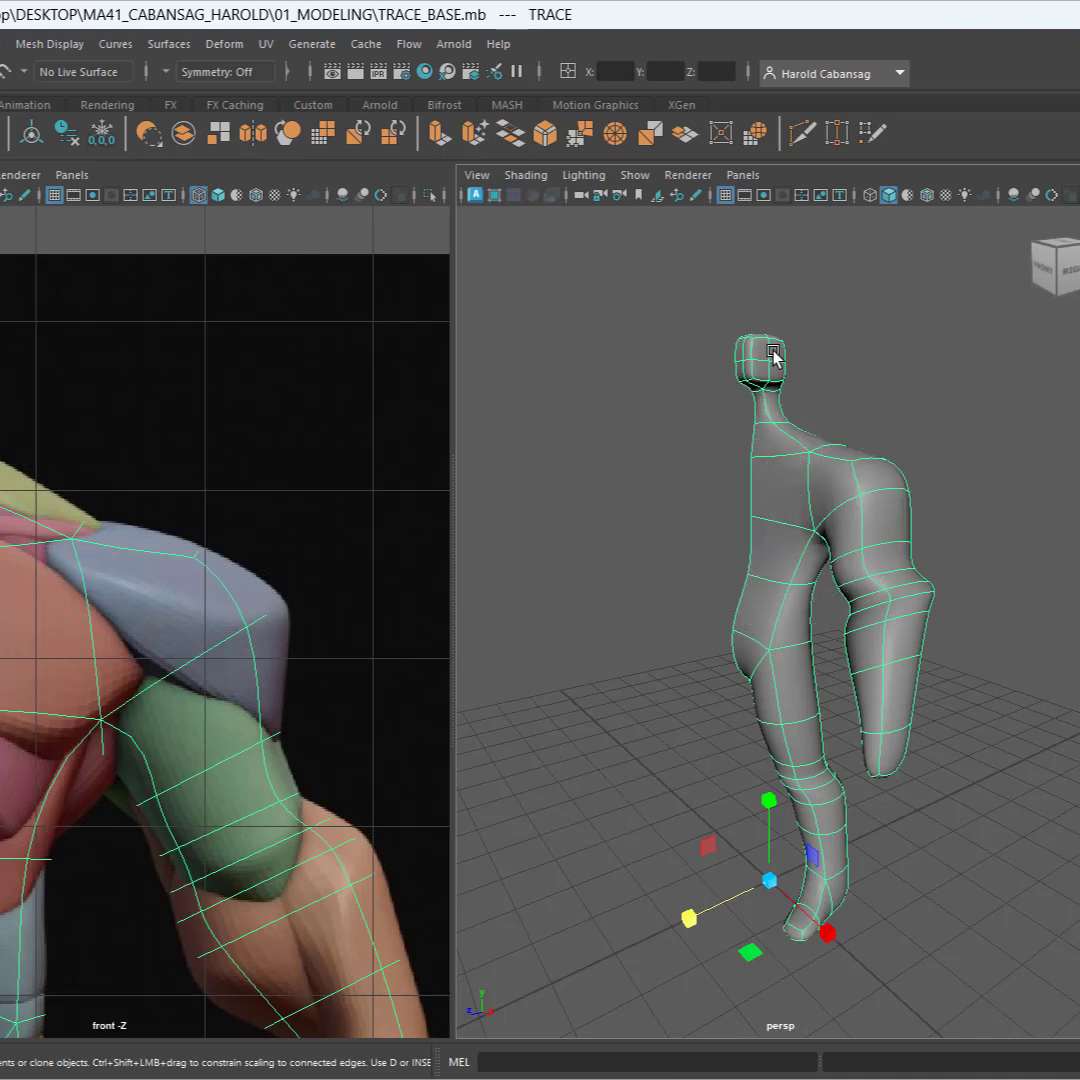